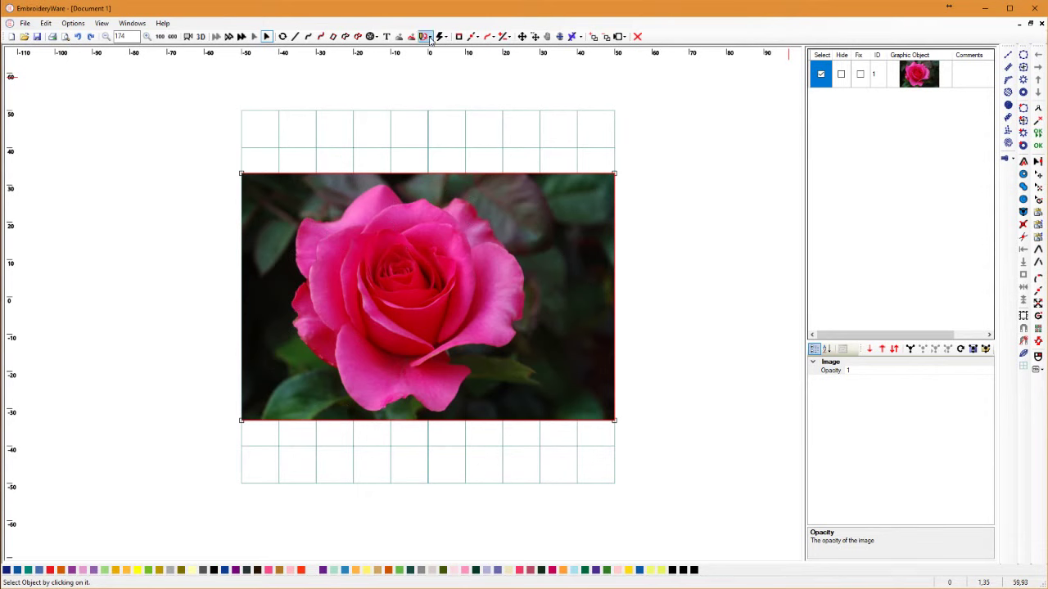
Start Trace Image on the rose photo and pick the dark pink petal color as the first trace color
{"action": "left_click", "coordinate": [423, 36]}
{"action": "left_click", "coordinate": [352, 251]}
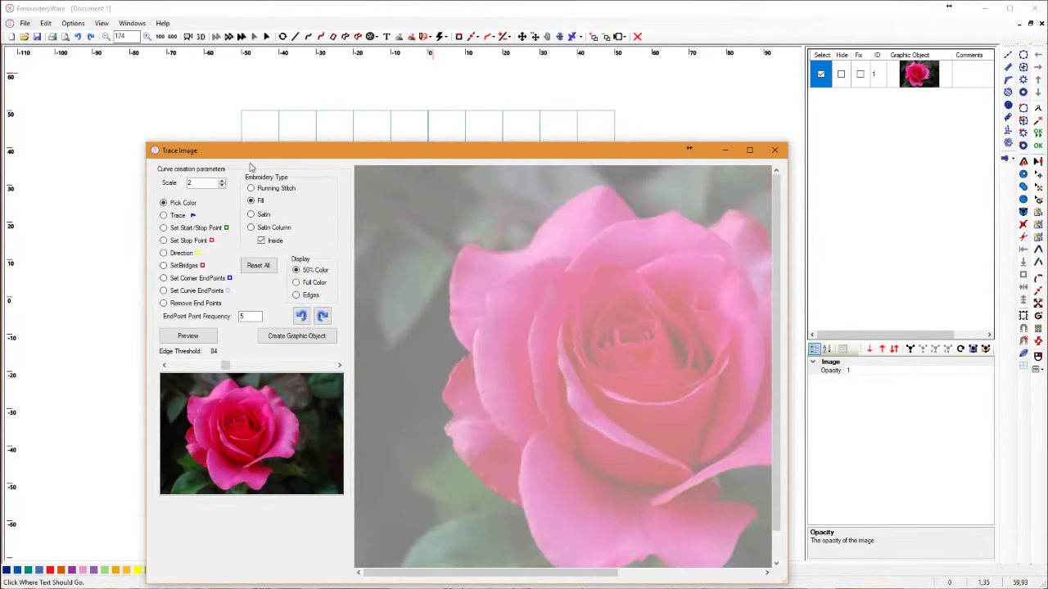
{"action": "left_click_drag", "start_coordinate": [258, 152], "coordinate": [201, 105]}
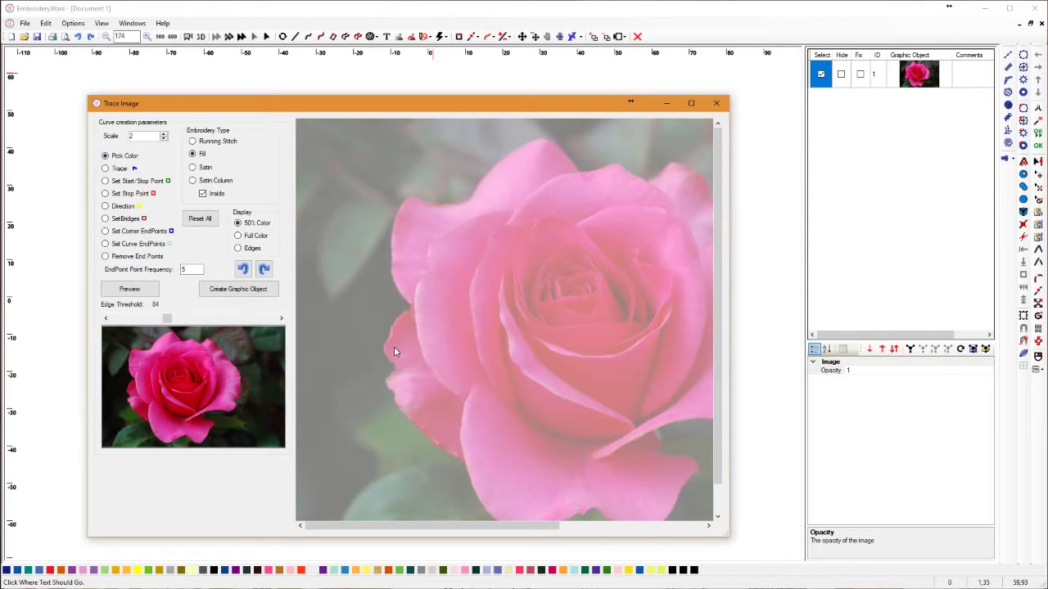
{"action": "left_click", "coordinate": [405, 227]}
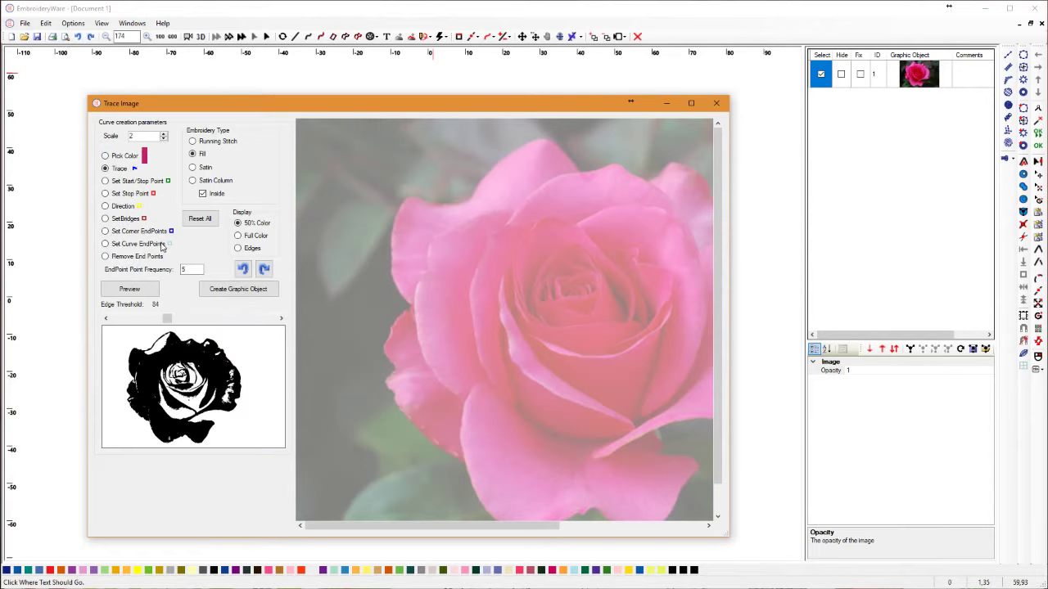
Add the light pink upper petal color to the trace colors and lower the edge threshold to 70
{"action": "mouse_move", "coordinate": [167, 319]}
{"action": "left_mouse_down"}
{"action": "mouse_move", "coordinate": [189, 320]}
{"action": "mouse_move", "coordinate": [168, 320]}
{"action": "left_mouse_up"}
{"action": "mouse_move", "coordinate": [168, 320]}
{"action": "left_mouse_down"}
{"action": "mouse_move", "coordinate": [179, 320]}
{"action": "mouse_move", "coordinate": [161, 321]}
{"action": "left_mouse_up"}
{"action": "left_click", "coordinate": [105, 155]}
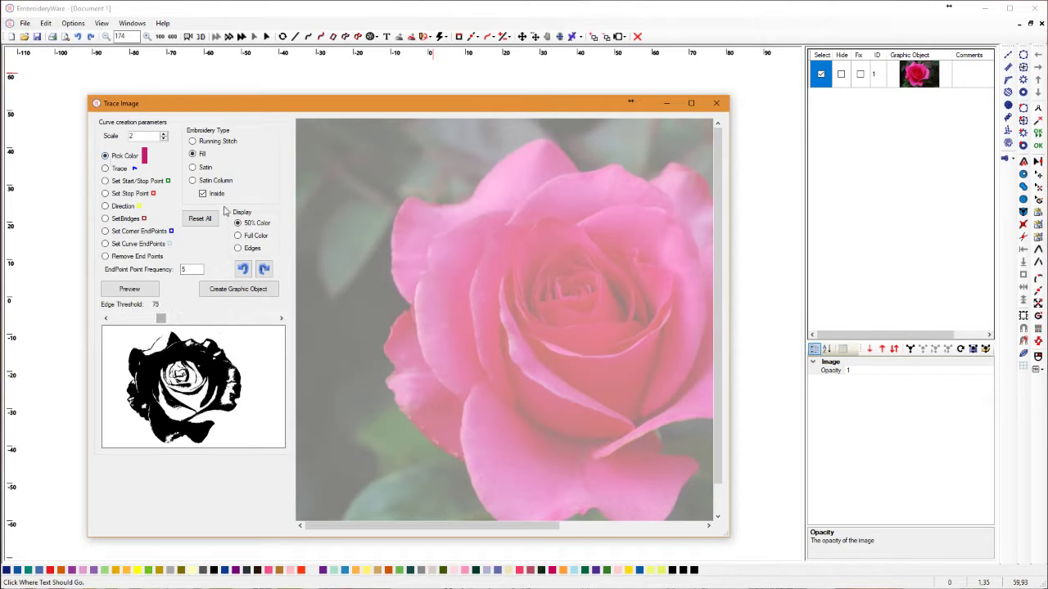
{"action": "left_click", "coordinate": [461, 217]}
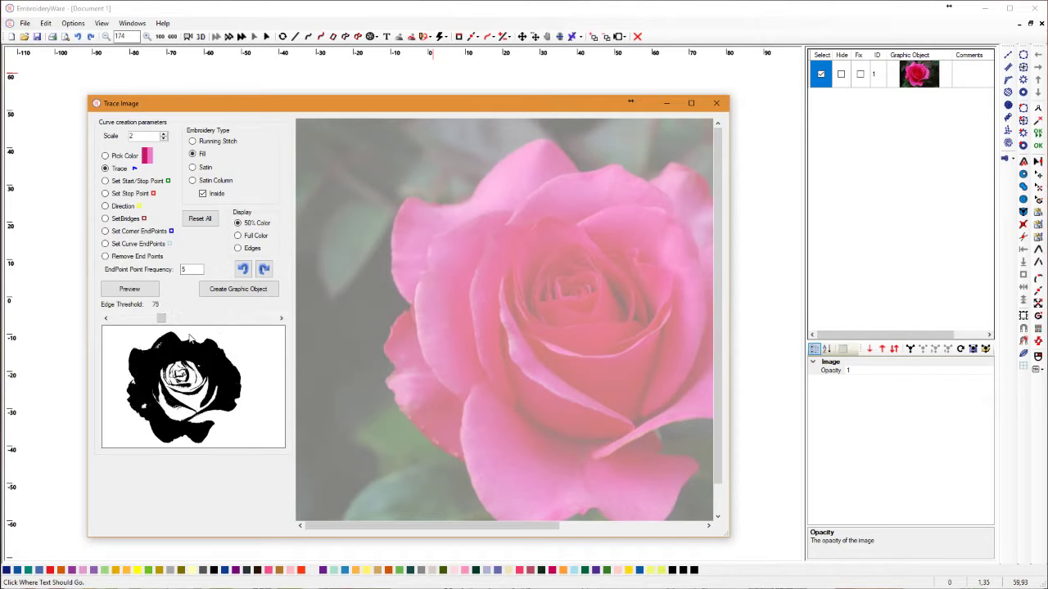
{"action": "left_click_drag", "start_coordinate": [161, 319], "coordinate": [158, 319]}
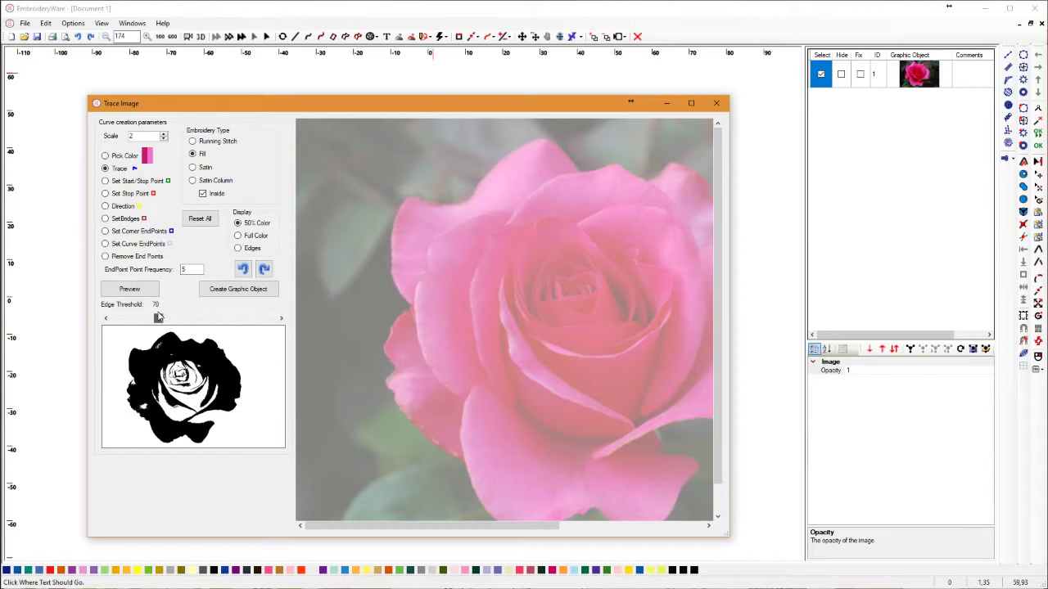
Add three red tones from the rose's inner petals to the trace colors and lower the edge threshold to 62
{"action": "left_click", "coordinate": [563, 315]}
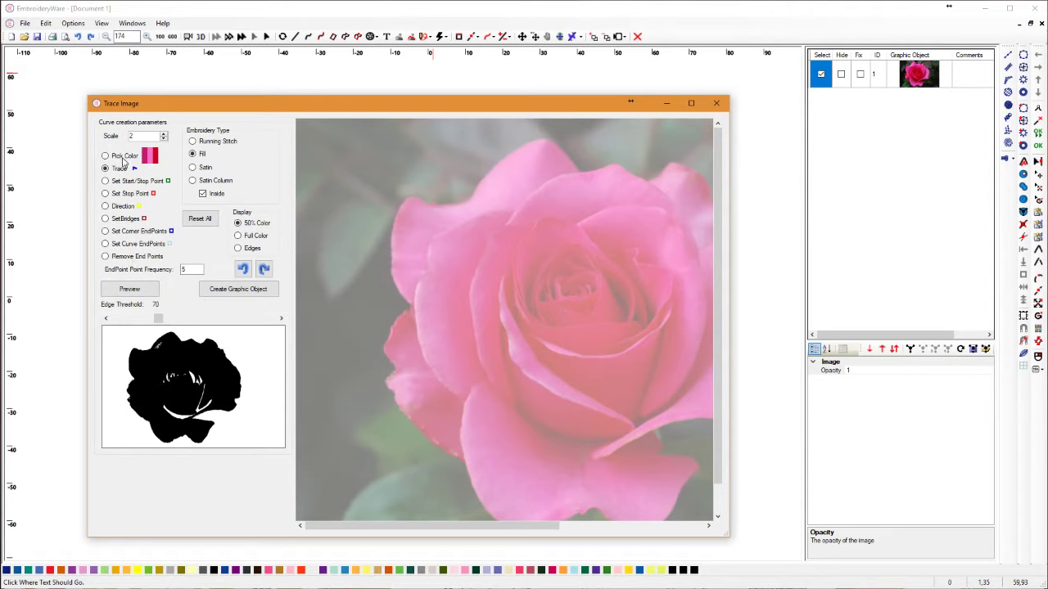
{"action": "left_click", "coordinate": [609, 388]}
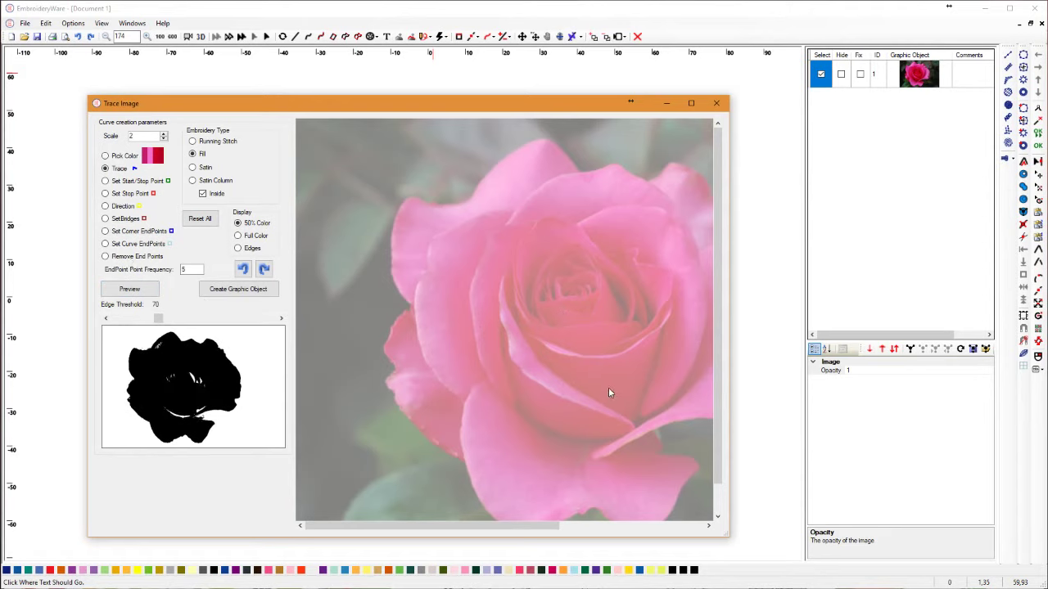
{"action": "left_click", "coordinate": [123, 156]}
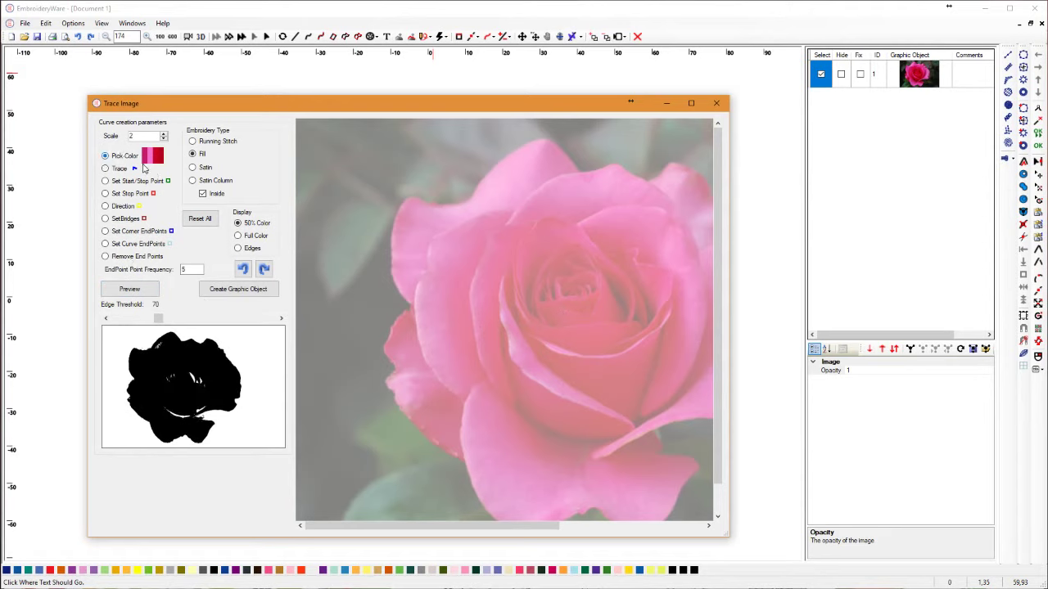
{"action": "left_click", "coordinate": [592, 438]}
{"action": "left_click_drag", "start_coordinate": [159, 318], "coordinate": [148, 318]}
Trace the rose's outer outline from its left edge, create a fill object from it, and close the tracing window
{"action": "left_click", "coordinate": [393, 279]}
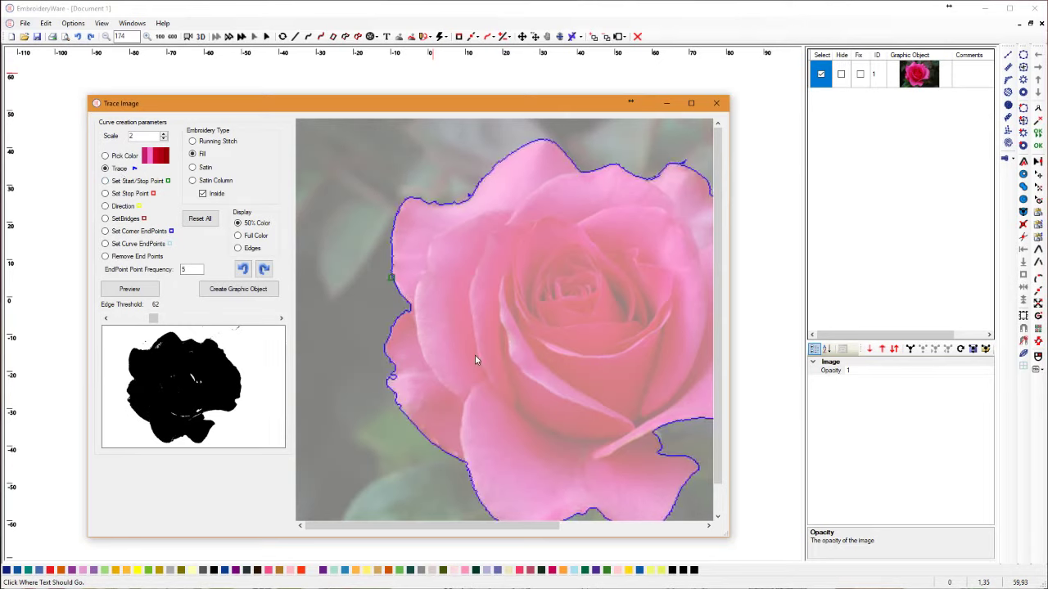
{"action": "key", "text": "ctrl+z"}
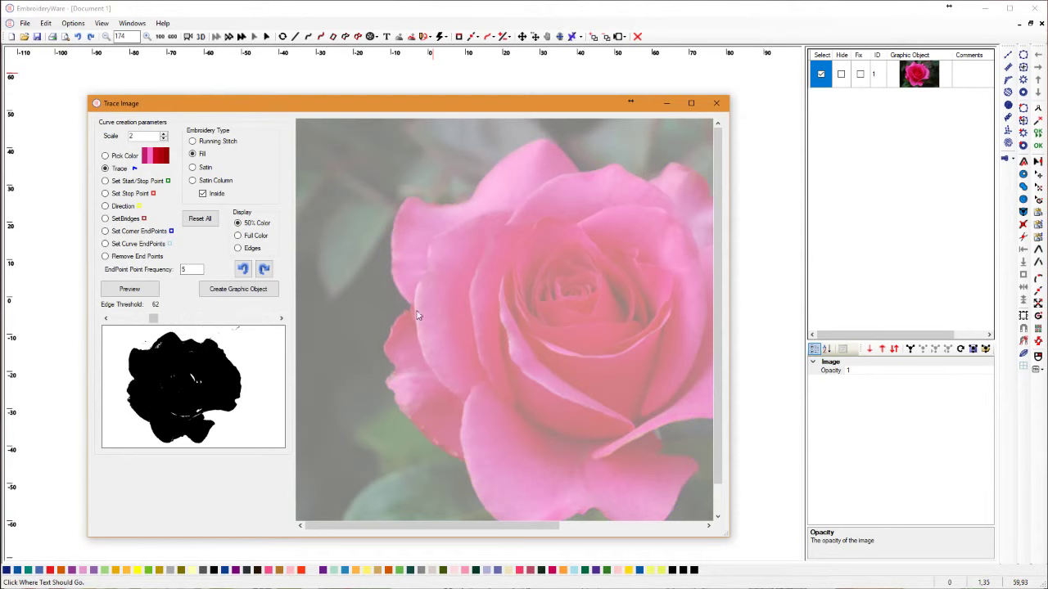
{"action": "left_click", "coordinate": [398, 292]}
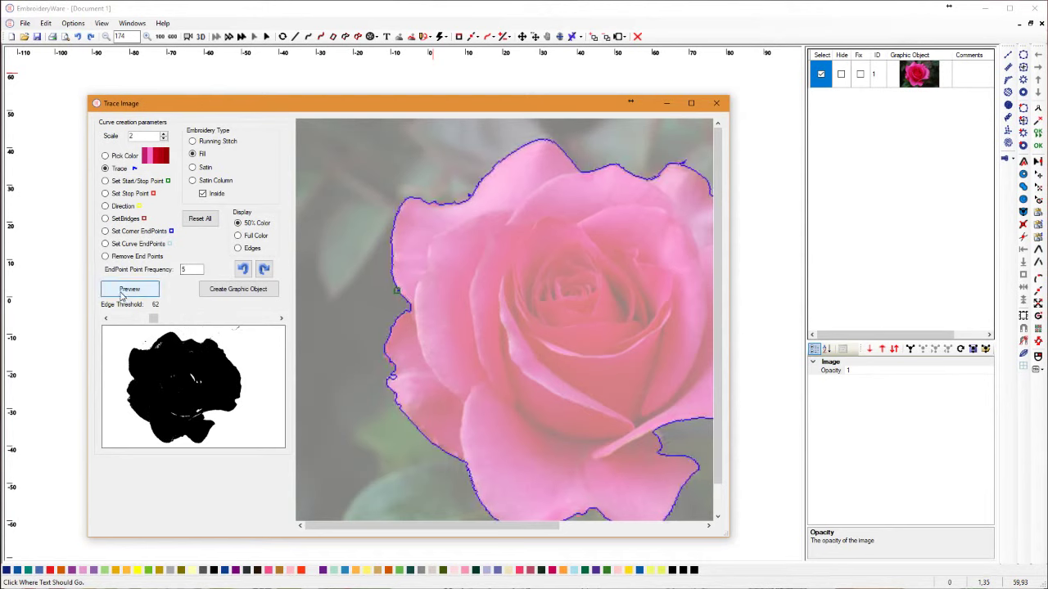
{"action": "left_click", "coordinate": [242, 295]}
{"action": "left_click", "coordinate": [717, 103]}
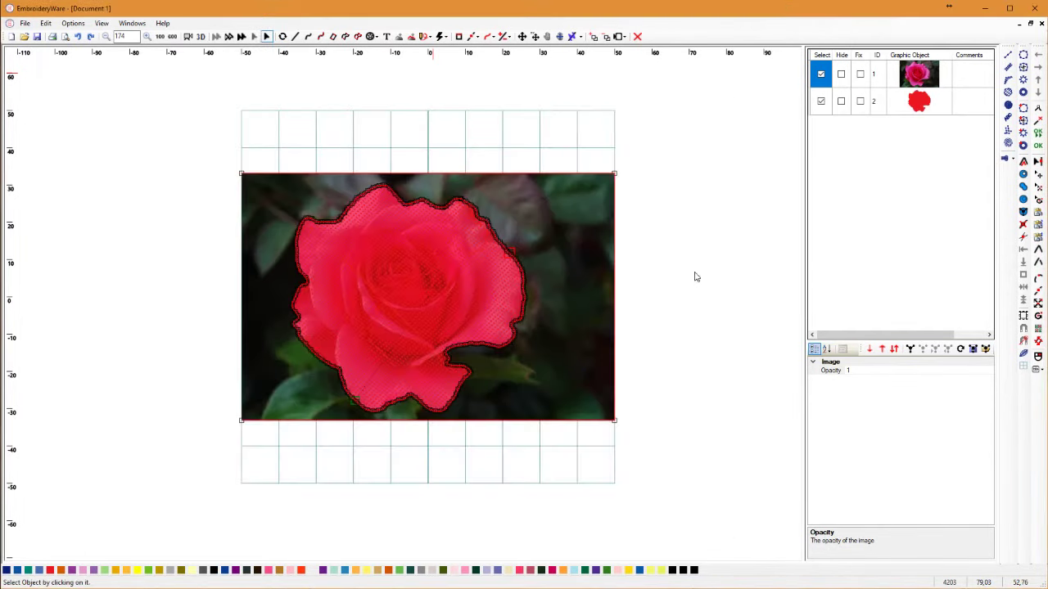
{"action": "scroll", "coordinate": [450, 296], "scroll_direction": "up", "scroll_amount": 3}
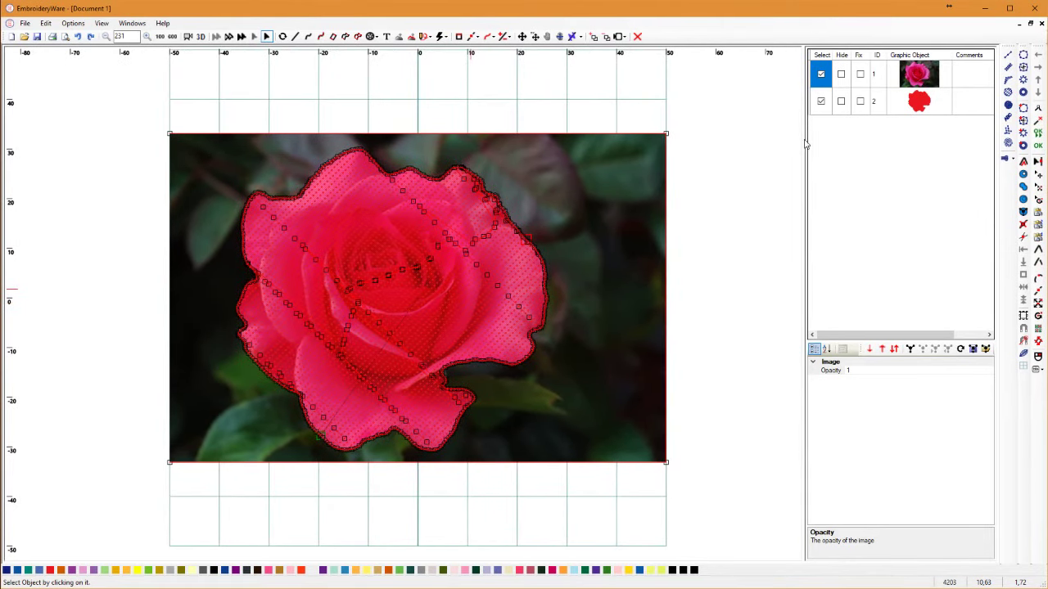
{"action": "left_click", "coordinate": [1009, 92]}
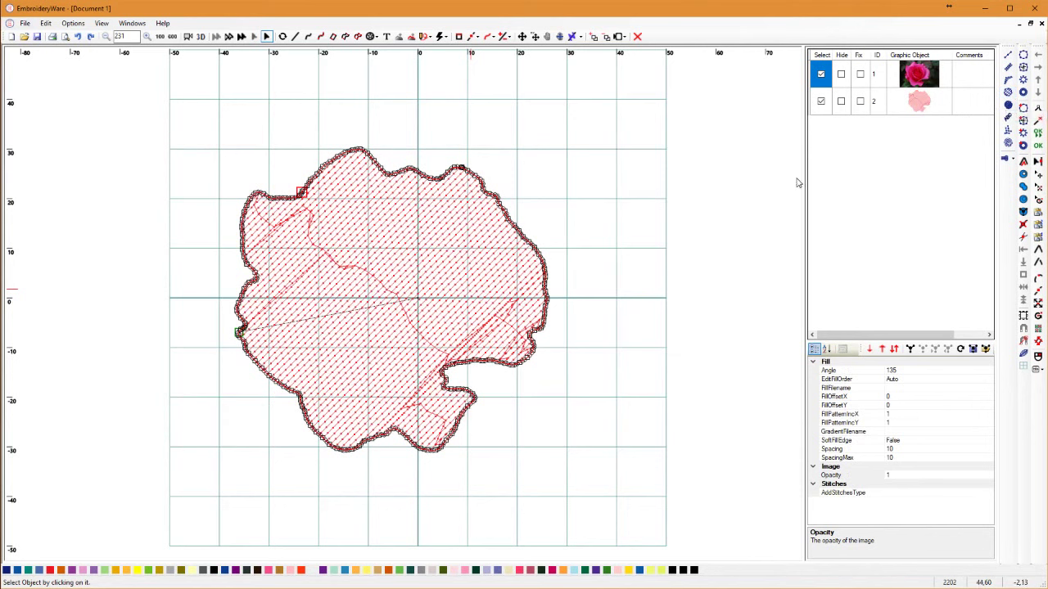
{"action": "left_click", "coordinate": [821, 73]}
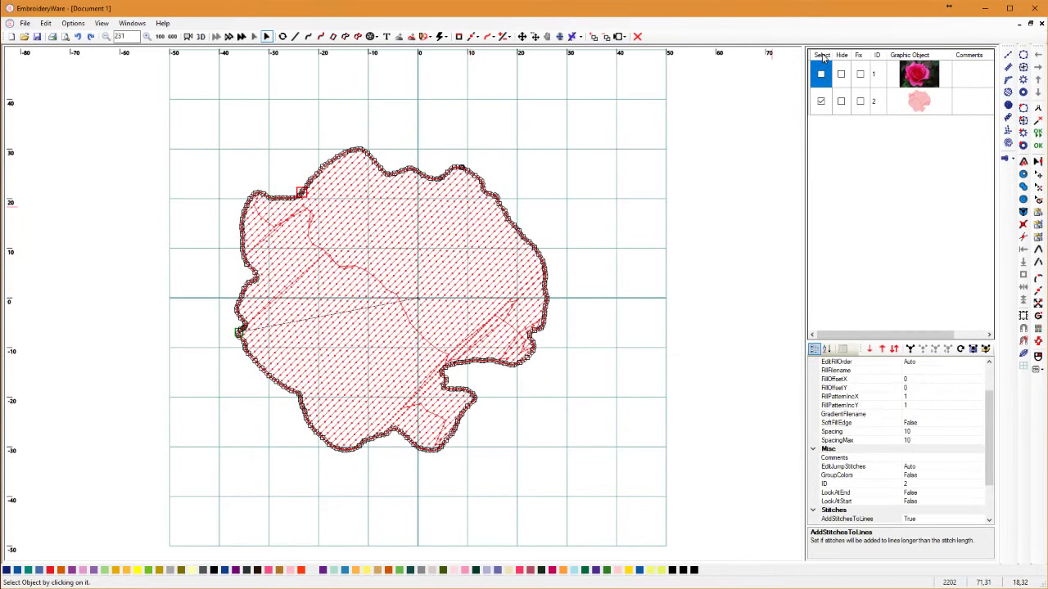
{"action": "left_click", "coordinate": [821, 101]}
{"action": "left_click", "coordinate": [821, 74]}
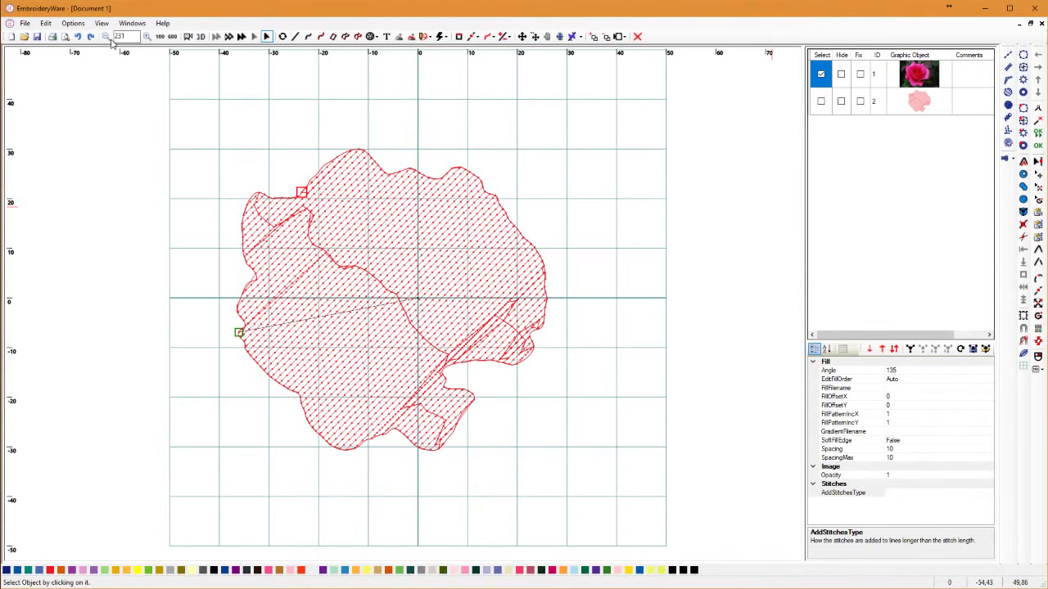
{"action": "left_click", "coordinate": [78, 37]}
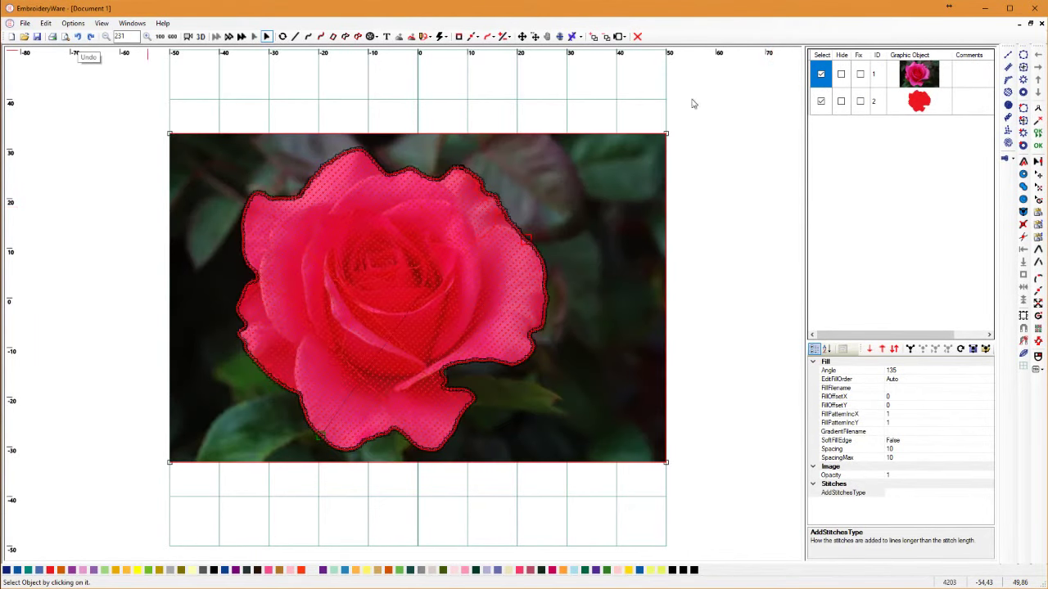
With the photo deselected, convert the traced rose to a sparse hatch fill with spacing 10, and duplicate it
{"action": "left_click", "coordinate": [821, 76]}
{"action": "left_click", "coordinate": [1007, 91]}
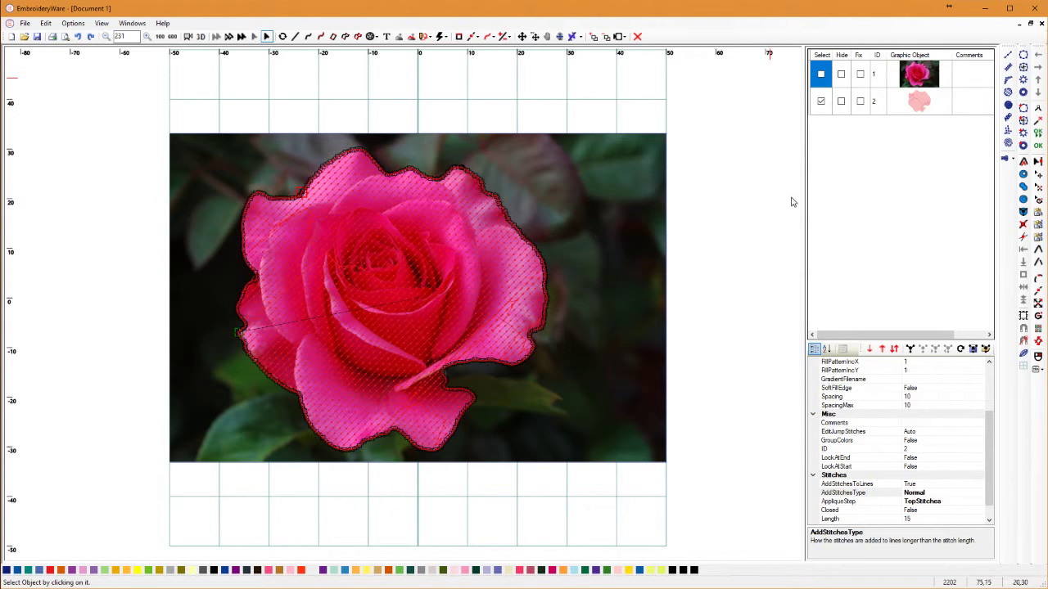
{"action": "key", "text": "ctrl+d"}
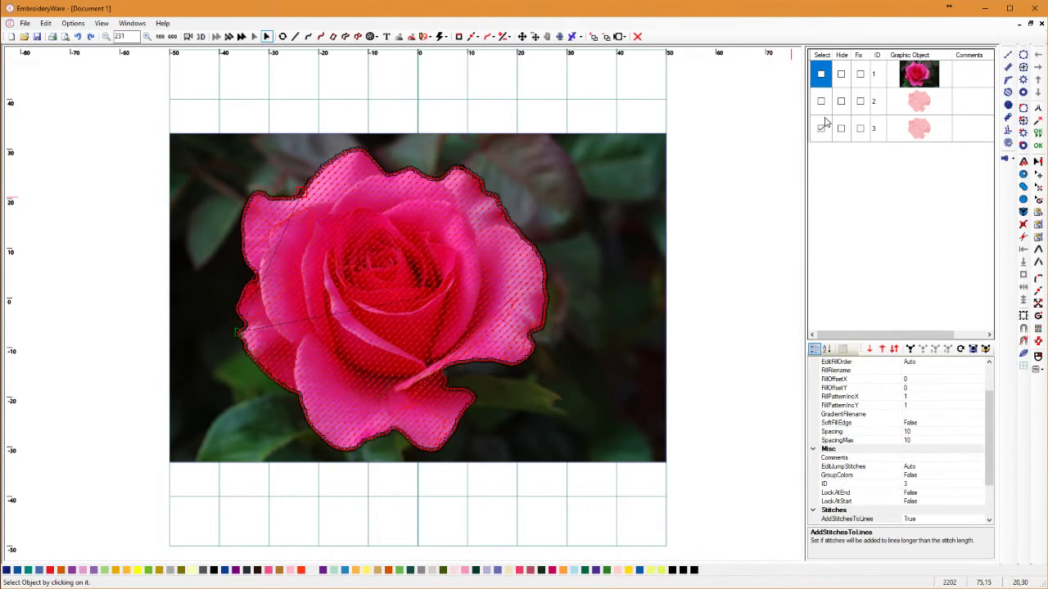
Set the duplicated rose fill's angle to 45 and preview the crossed fills in 3D
{"action": "scroll", "coordinate": [989, 414], "scroll_direction": "up", "scroll_amount": 2}
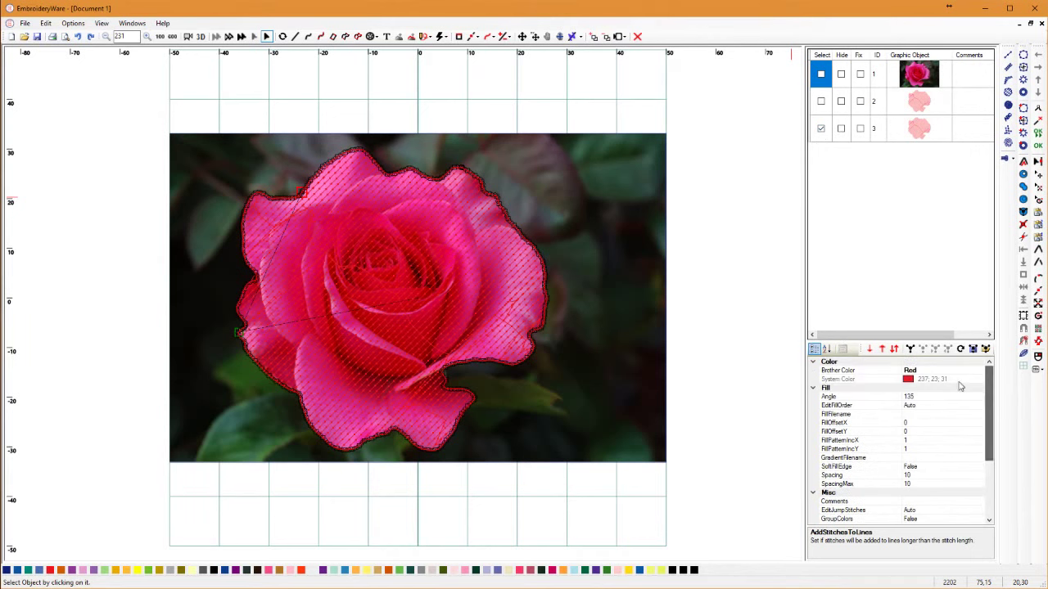
{"action": "left_click", "coordinate": [933, 395]}
{"action": "double_click", "coordinate": [932, 393]}
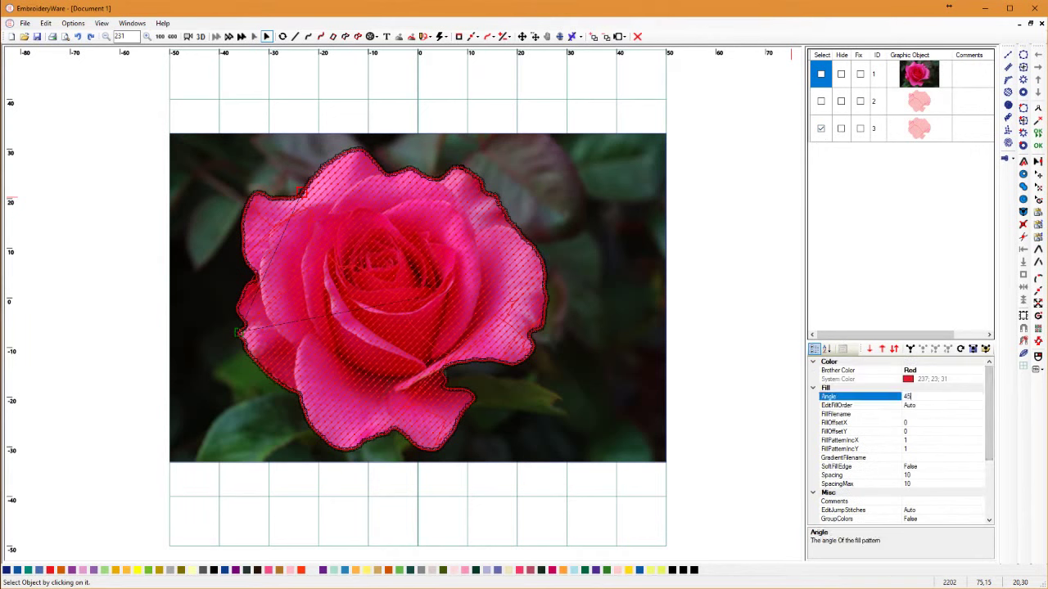
{"action": "key", "text": "Return"}
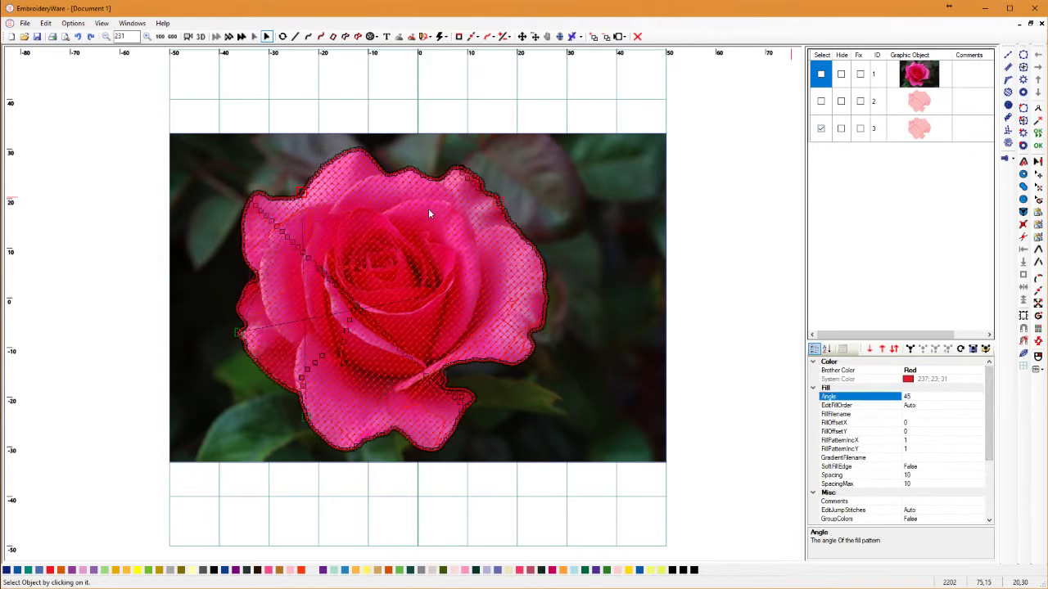
{"action": "left_click", "coordinate": [822, 129]}
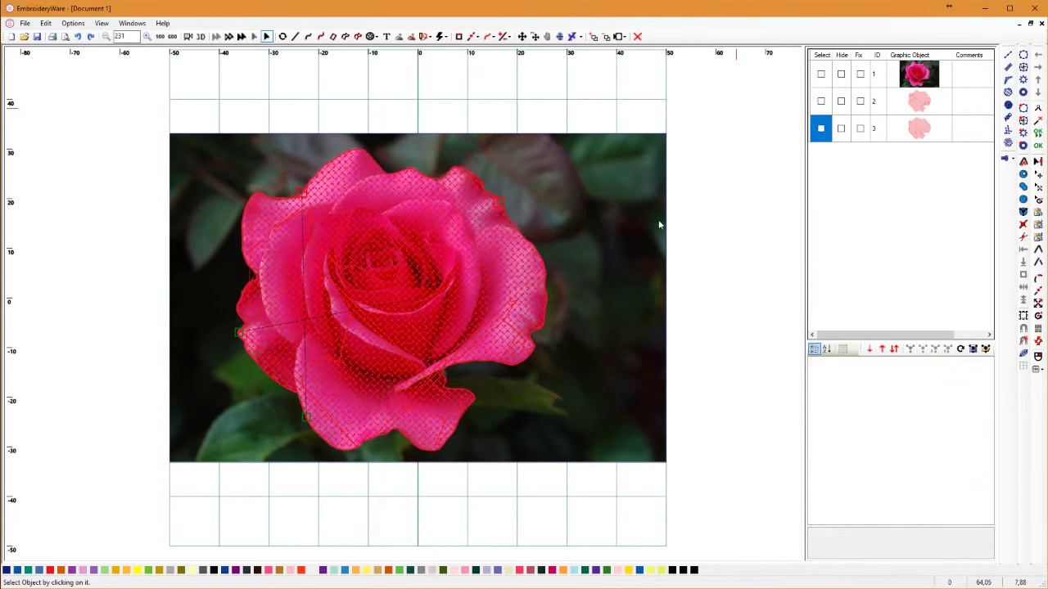
{"action": "left_click", "coordinate": [200, 37]}
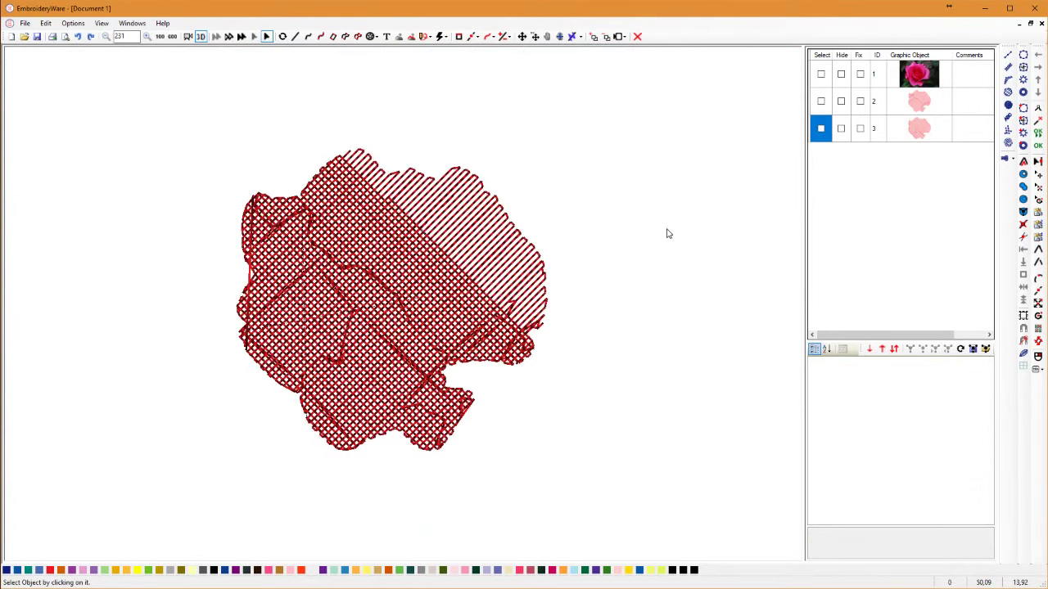
Open the fill order editor for the 135-degree rose fill and switch it to manual mode without keeping the automatic result
{"action": "left_click", "coordinate": [821, 100]}
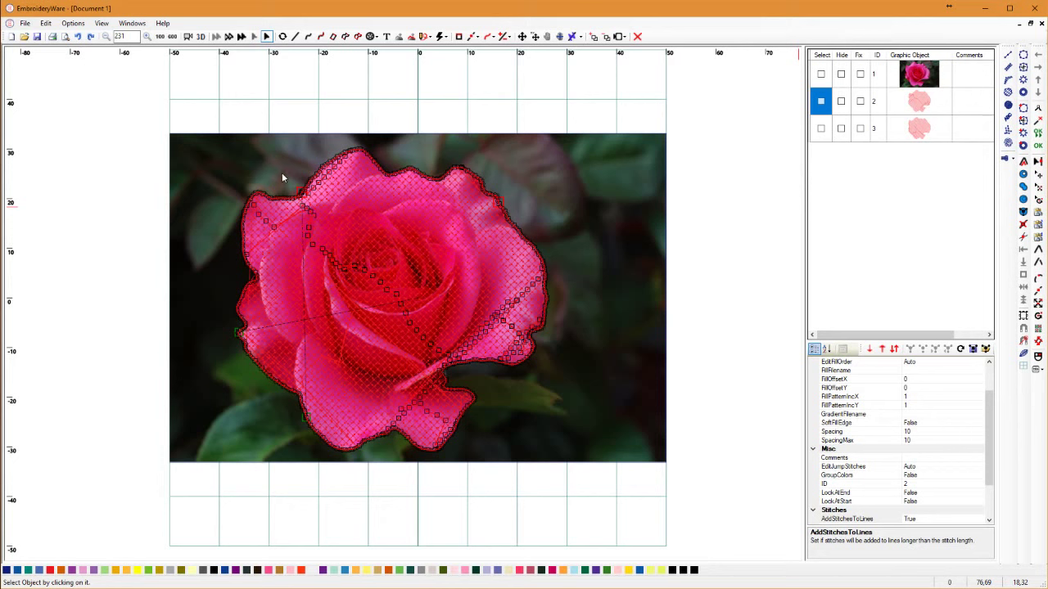
{"action": "left_click", "coordinate": [987, 377]}
{"action": "left_click", "coordinate": [980, 407]}
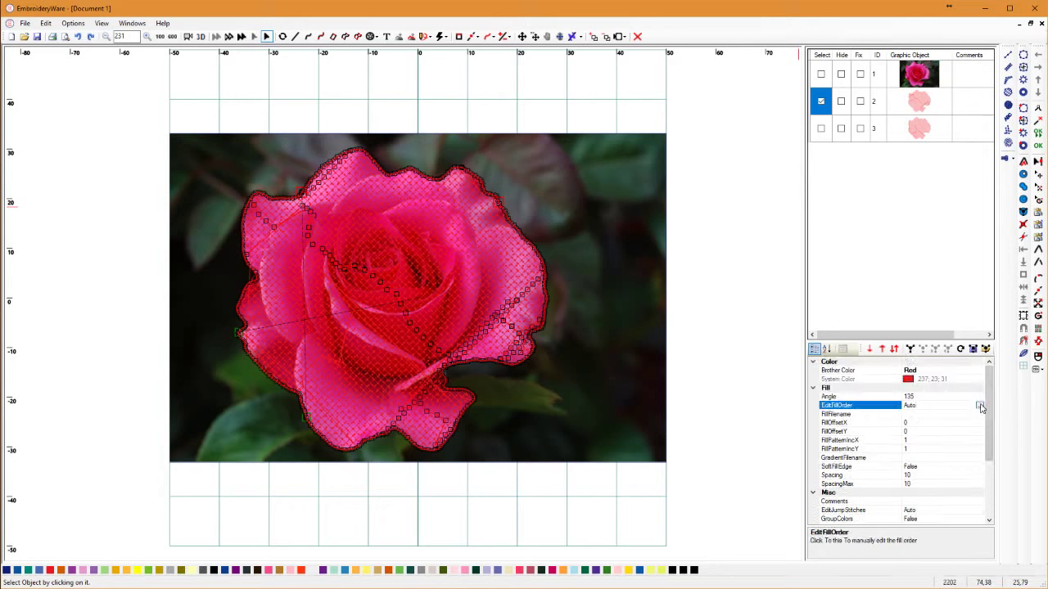
{"action": "left_click", "coordinate": [980, 406]}
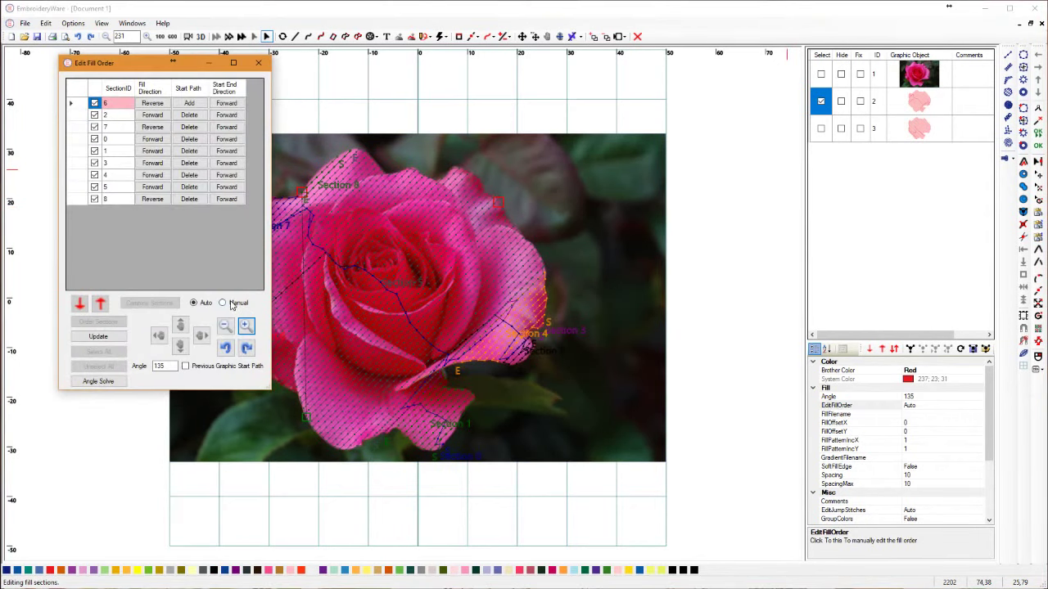
{"action": "left_click", "coordinate": [223, 303]}
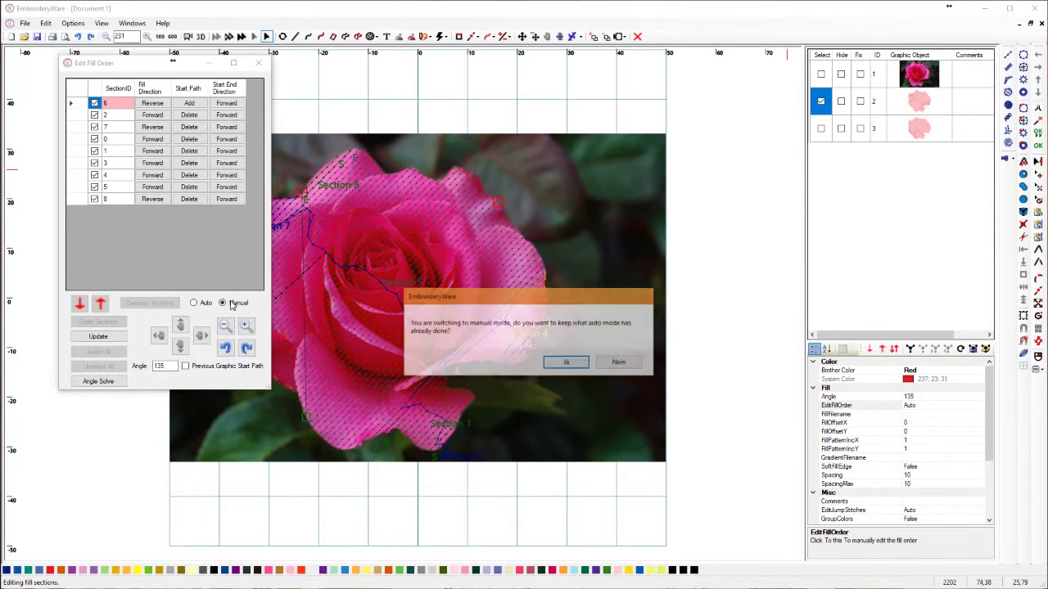
{"action": "left_click", "coordinate": [612, 365]}
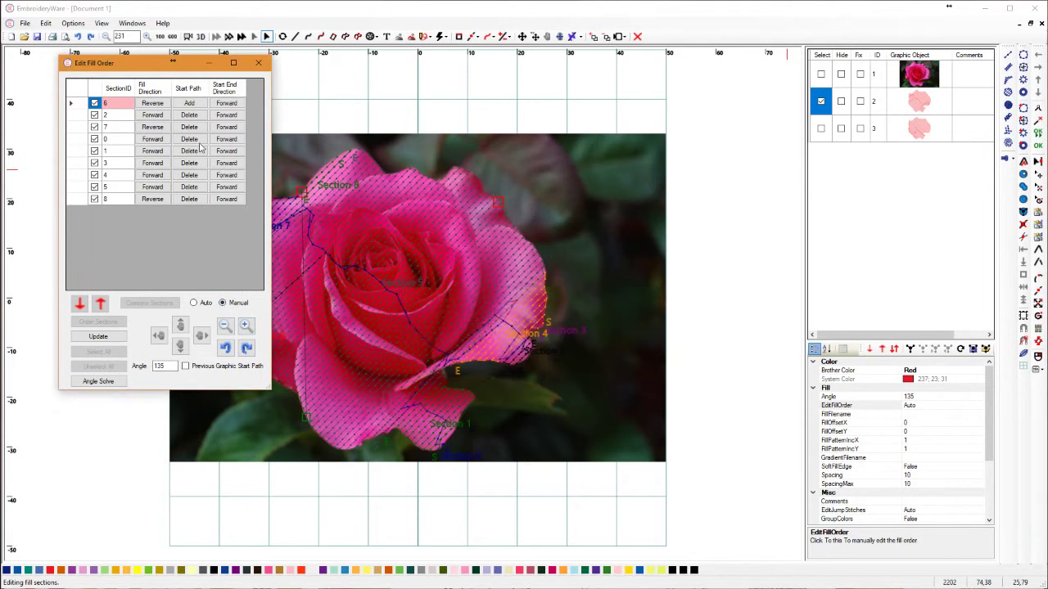
{"action": "left_click_drag", "start_coordinate": [137, 70], "coordinate": [82, 75]}
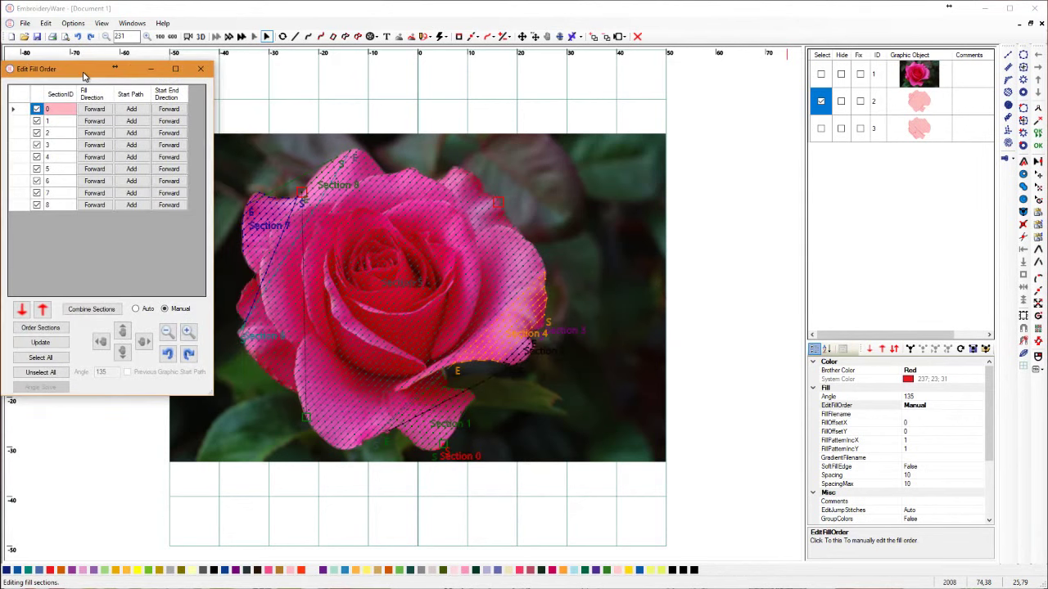
Manually order the fill sections so section 5 follows section 1, and update the fill
{"action": "left_click", "coordinate": [23, 121]}
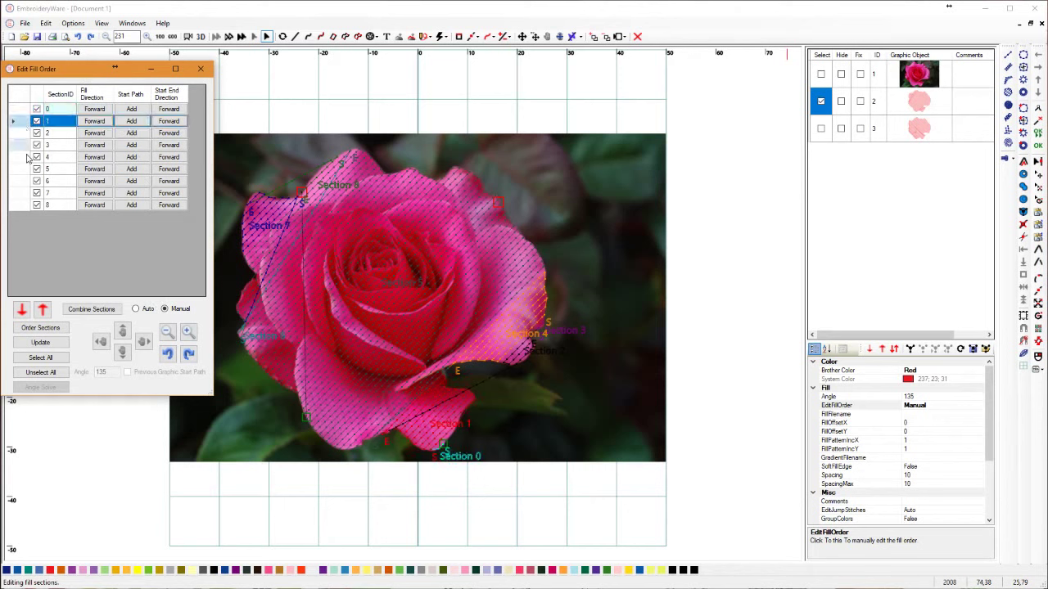
{"action": "left_click", "coordinate": [40, 328]}
{"action": "left_click", "coordinate": [58, 169]}
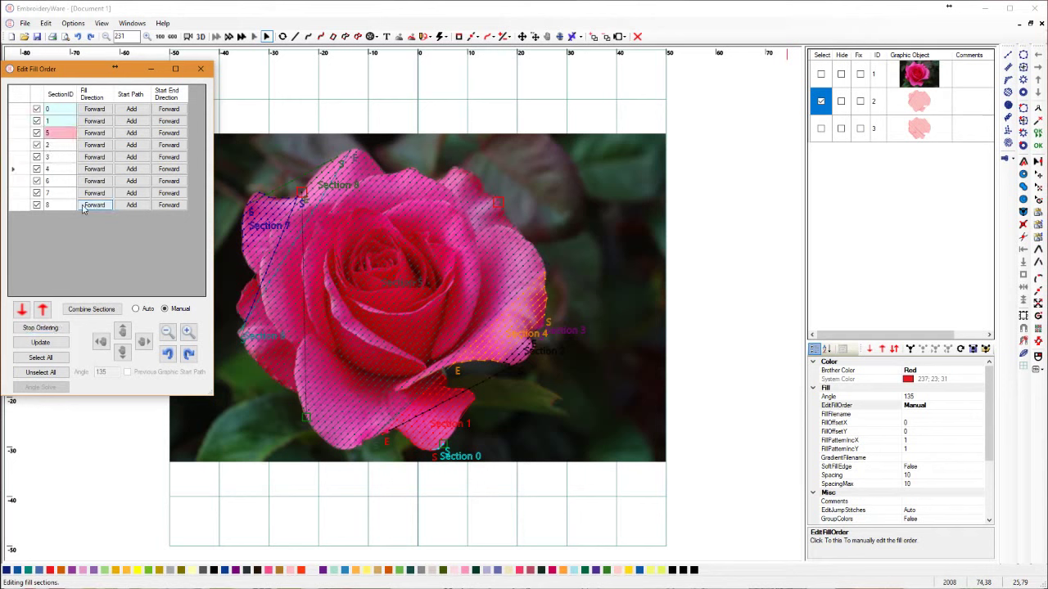
{"action": "left_click", "coordinate": [51, 345]}
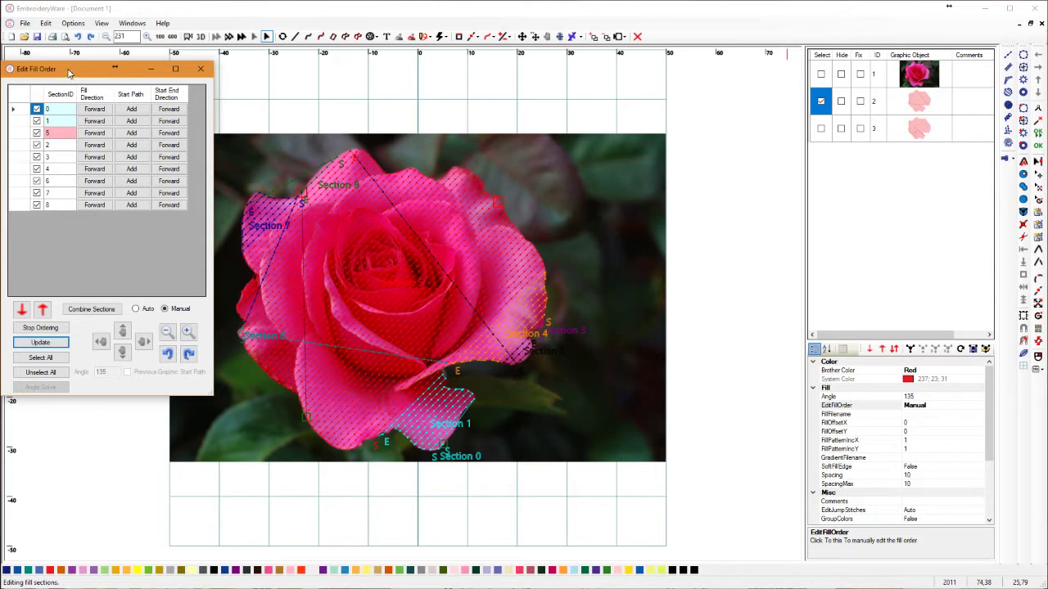
Add a start path to section 2 through the rose, close the fill order editor and preview the fills in 3D
{"action": "left_click", "coordinate": [20, 146]}
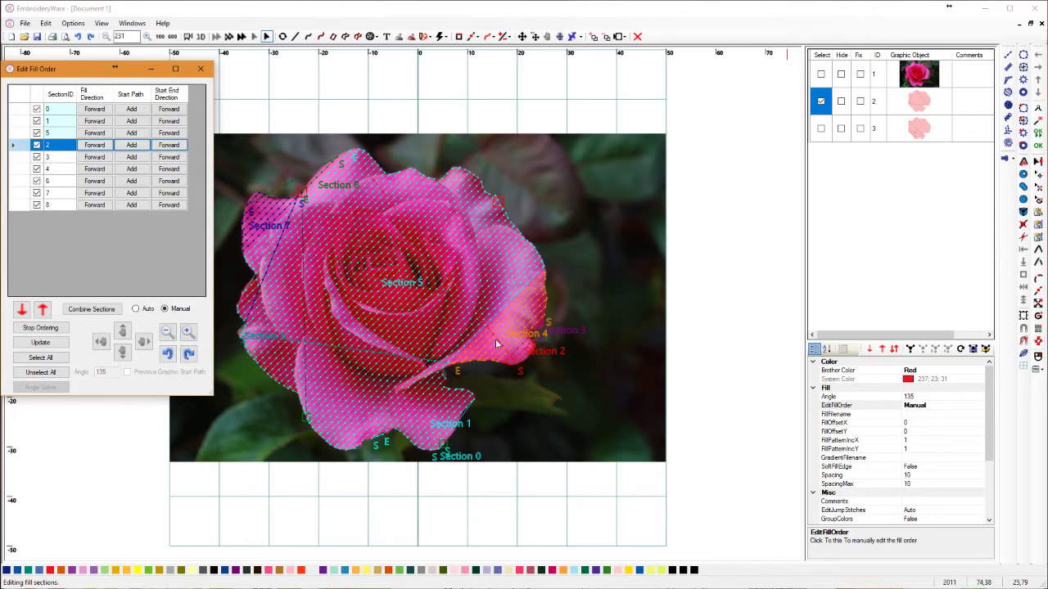
{"action": "left_click", "coordinate": [130, 147]}
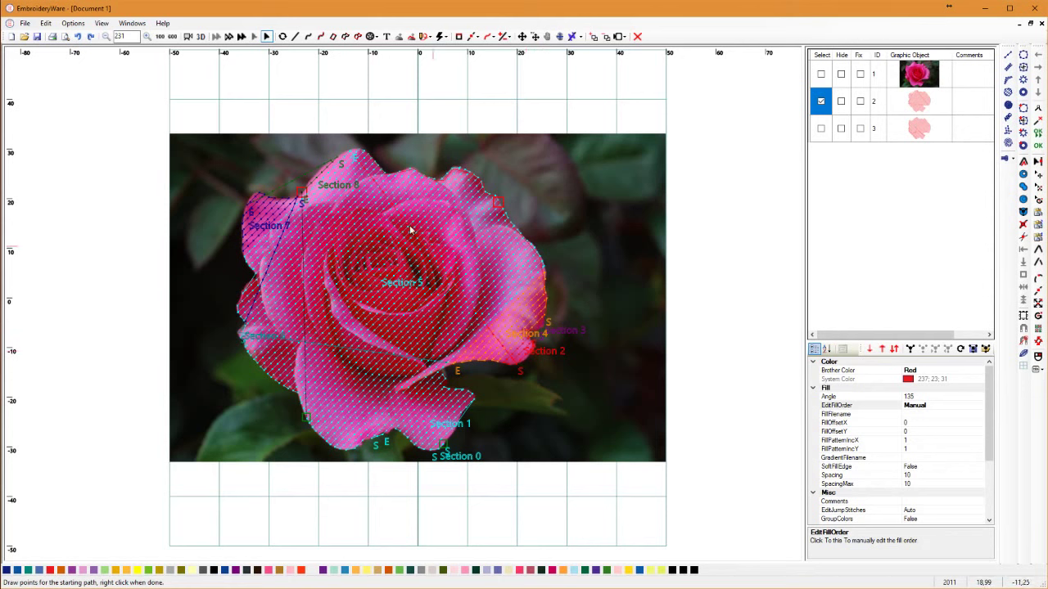
{"action": "right_click", "coordinate": [377, 229]}
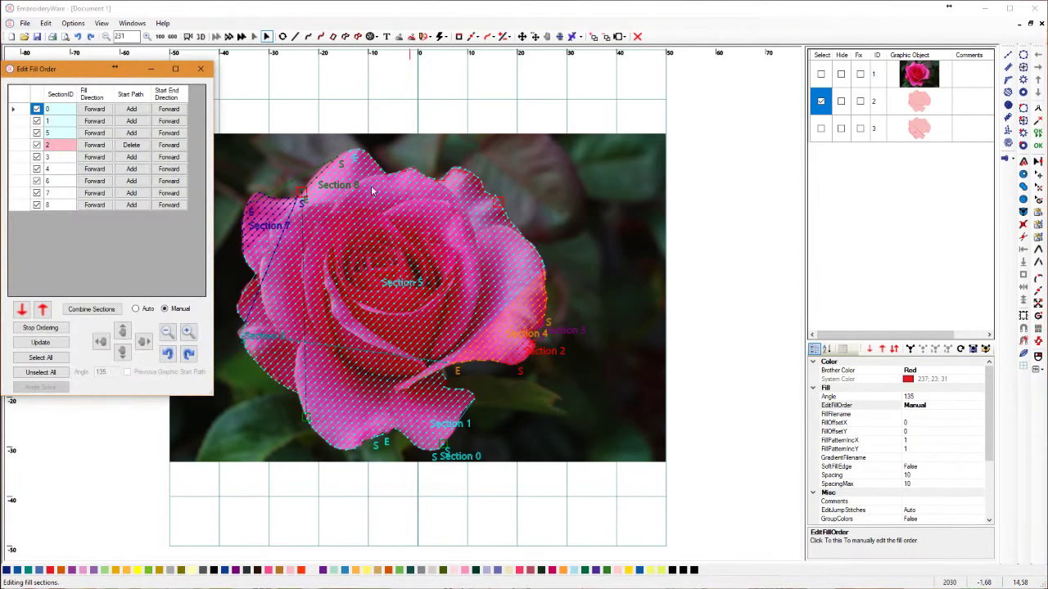
{"action": "left_click", "coordinate": [200, 69]}
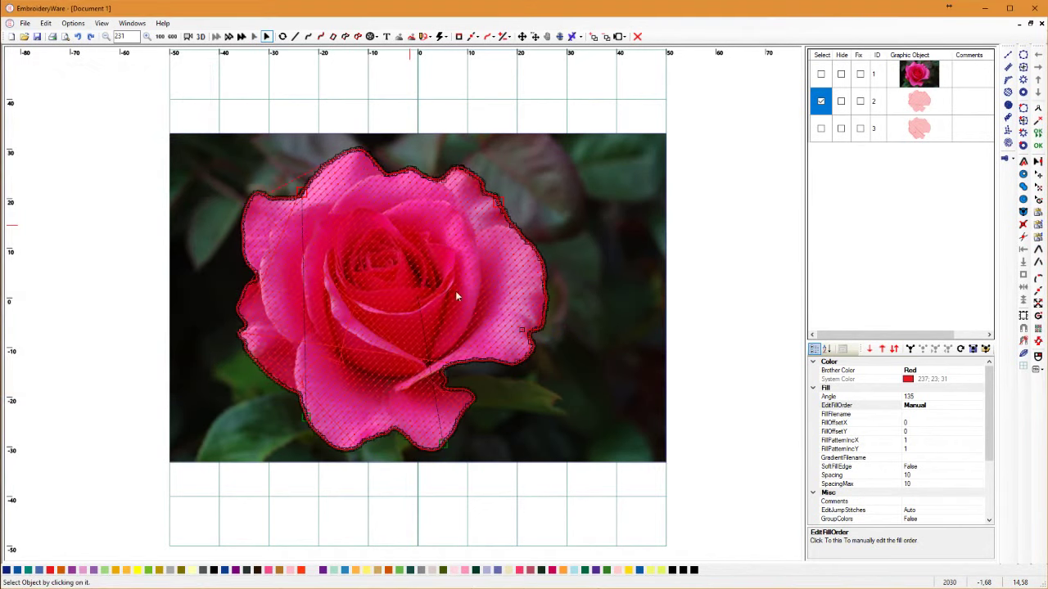
{"action": "left_click", "coordinate": [201, 36]}
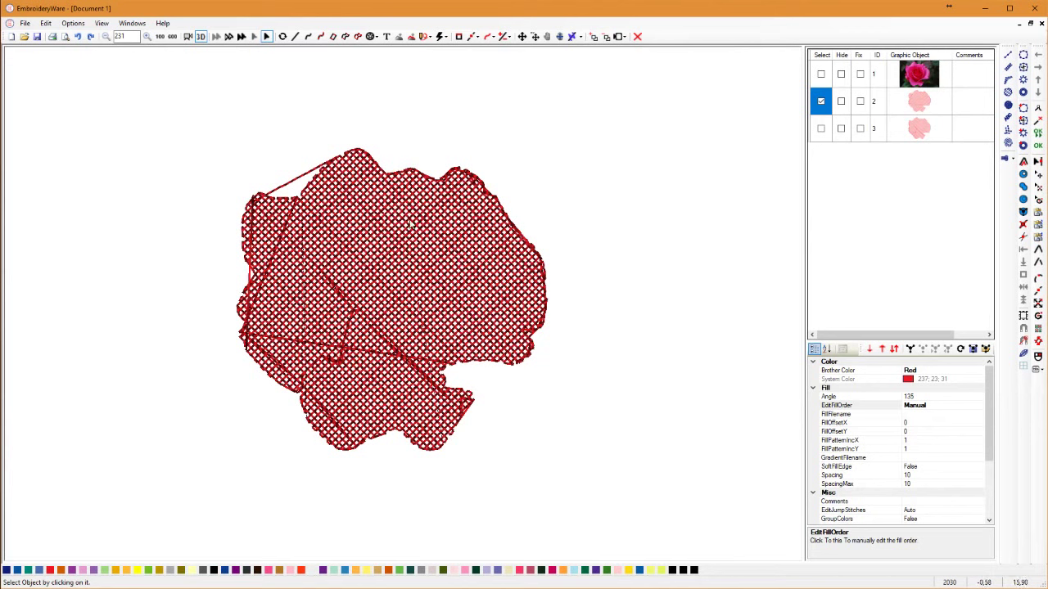
Select both rose fills together and set their spacing to 7
{"action": "left_click", "coordinate": [821, 128]}
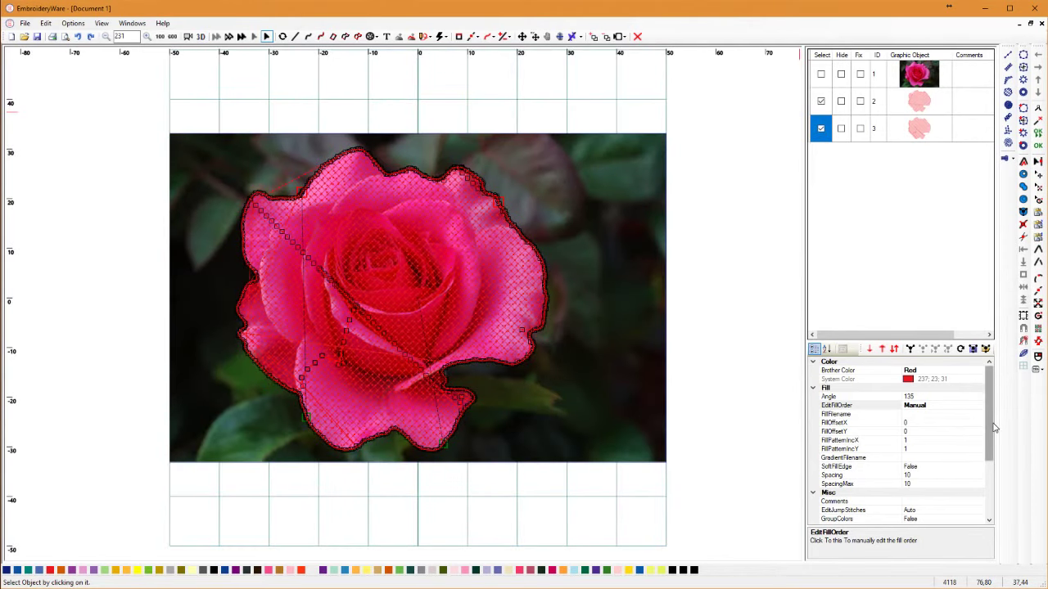
{"action": "left_click_drag", "start_coordinate": [989, 420], "coordinate": [986, 448]}
{"action": "left_click", "coordinate": [940, 432]}
{"action": "double_click", "coordinate": [940, 432]}
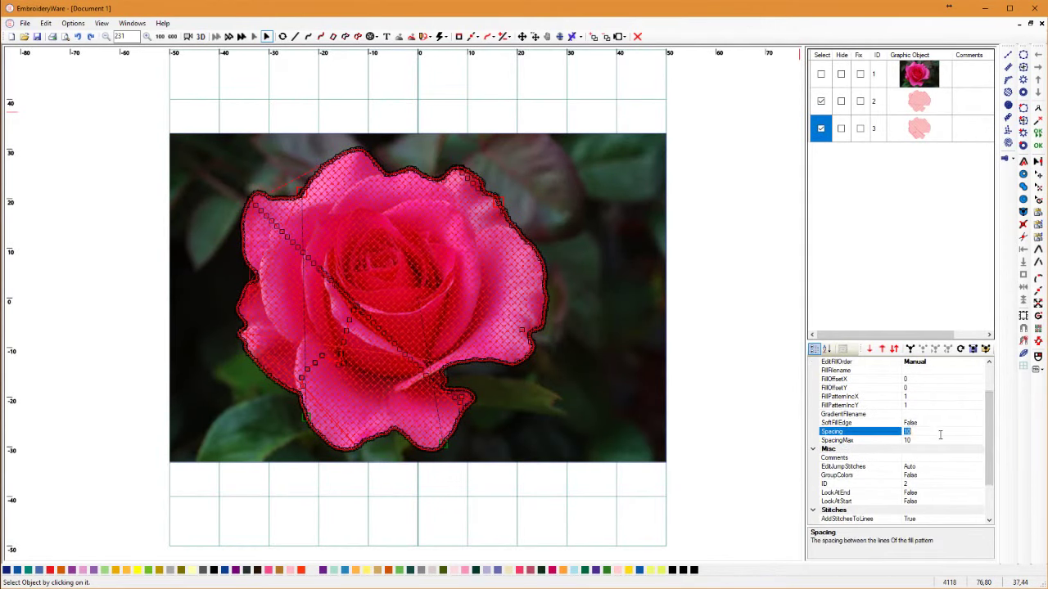
{"action": "type", "text": "7"}
{"action": "key", "text": "Return"}
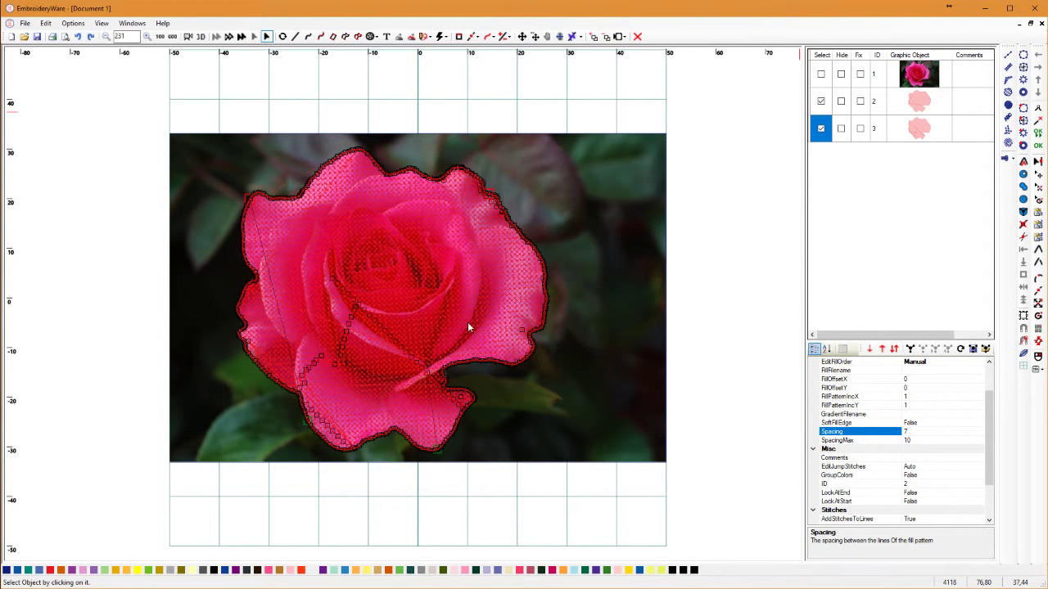
Select all objects and recolor both rose fills light pink
{"action": "left_click", "coordinate": [821, 129]}
{"action": "left_click", "coordinate": [821, 100]}
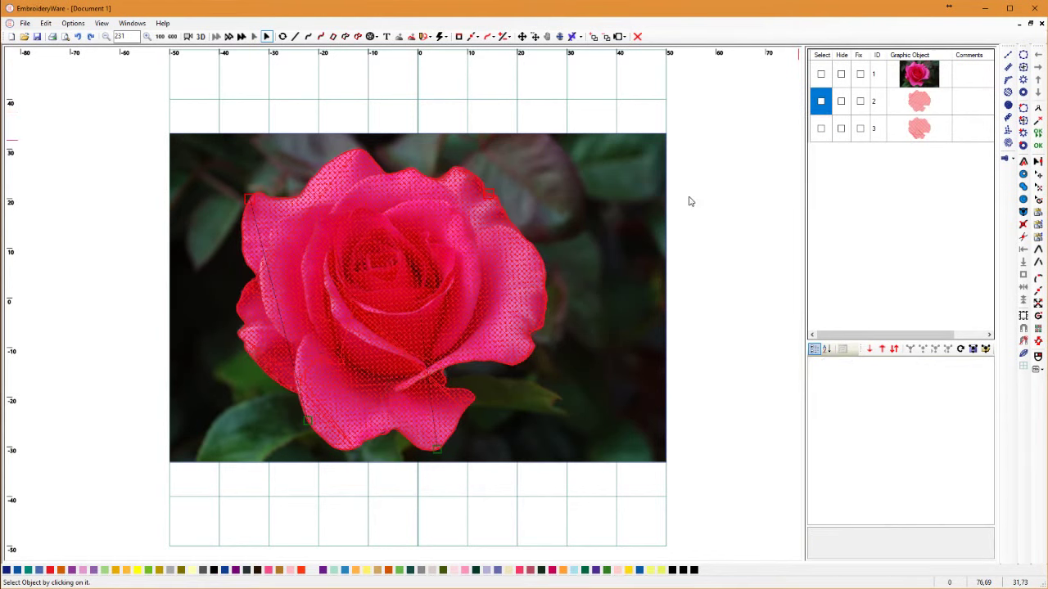
{"action": "key", "text": "ctrl+a"}
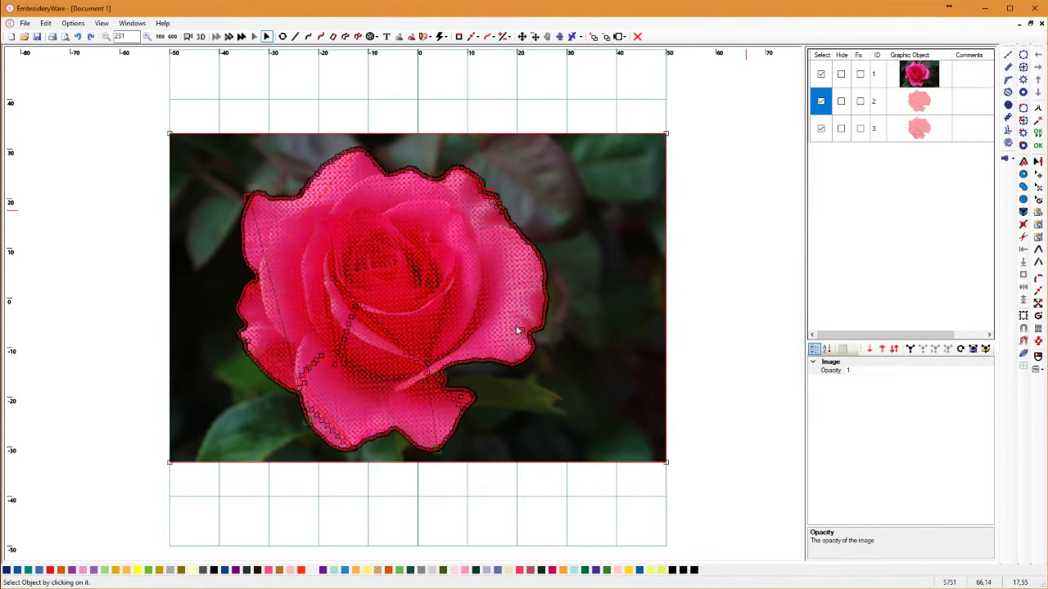
{"action": "left_click", "coordinate": [292, 571]}
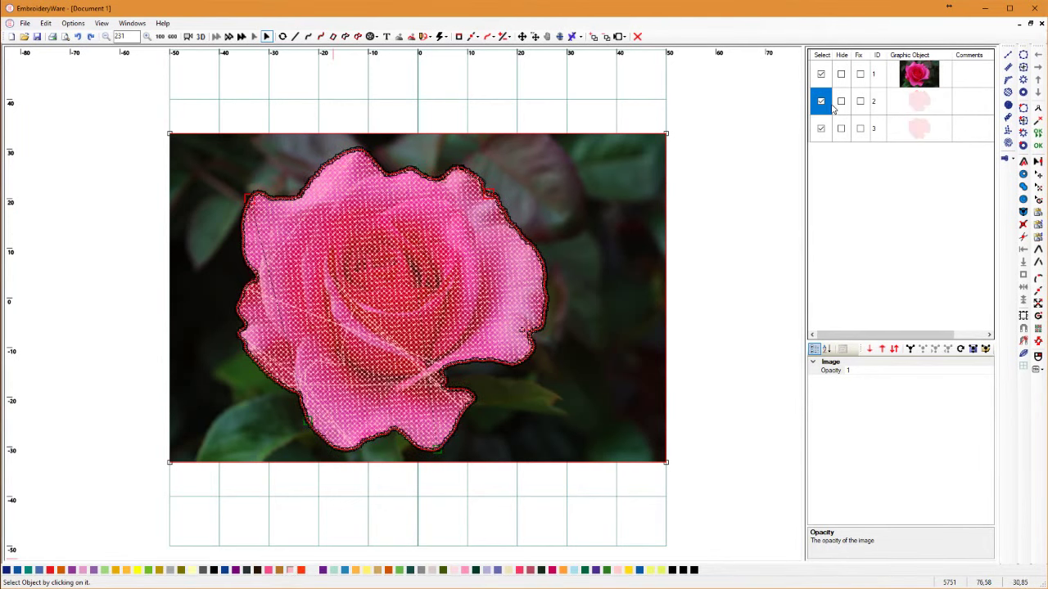
Deselect the photo and both fills, and hide the two fills so the bare photo can be traced
{"action": "left_click", "coordinate": [821, 101]}
{"action": "left_click", "coordinate": [821, 129]}
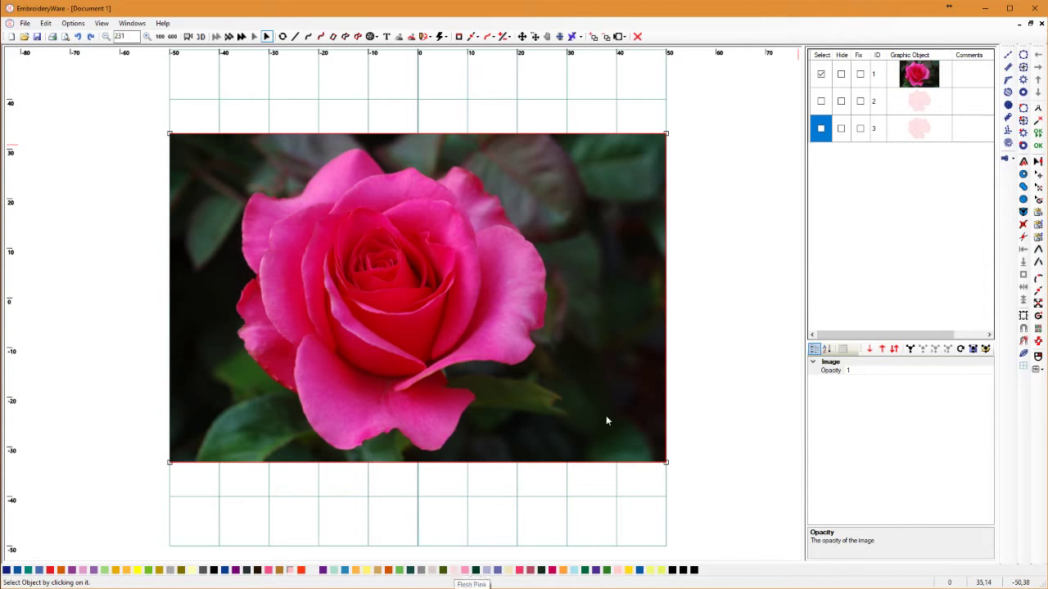
{"action": "left_click", "coordinate": [821, 74]}
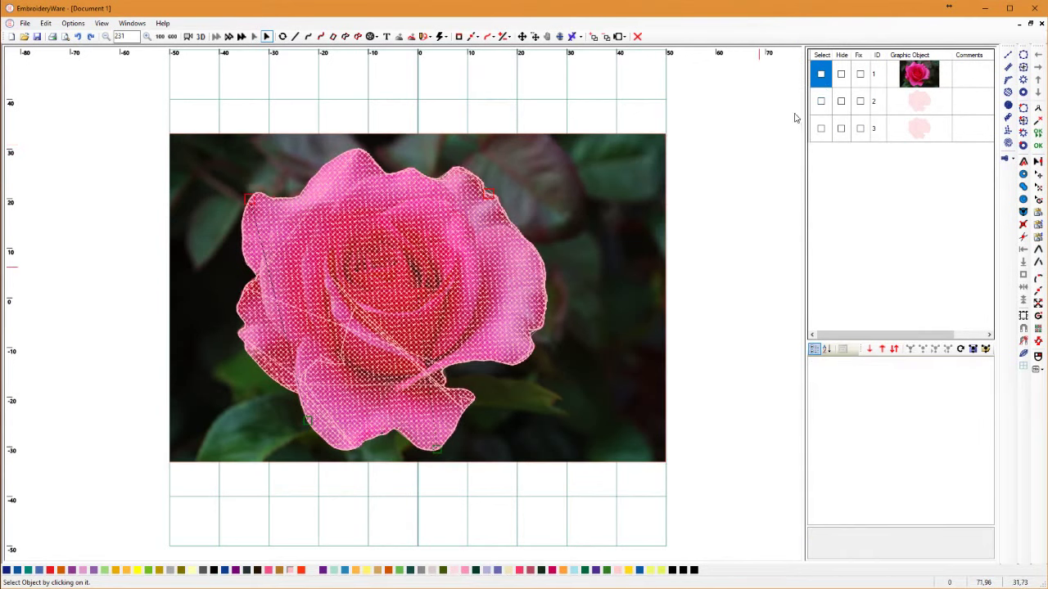
{"action": "left_click", "coordinate": [841, 101]}
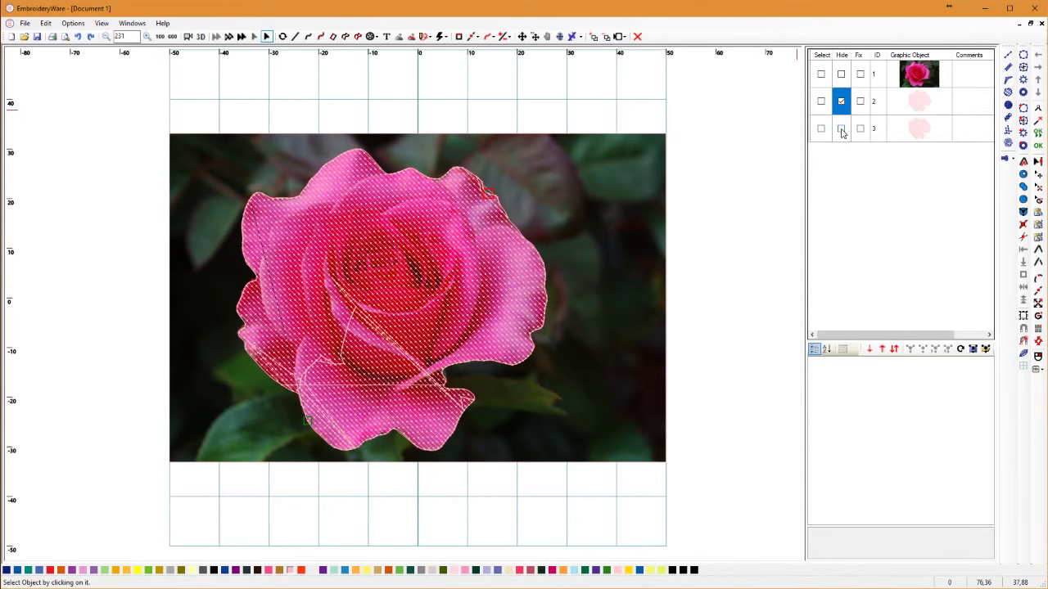
{"action": "left_click", "coordinate": [841, 129]}
{"action": "scroll", "coordinate": [529, 287], "scroll_direction": "up", "scroll_amount": 1}
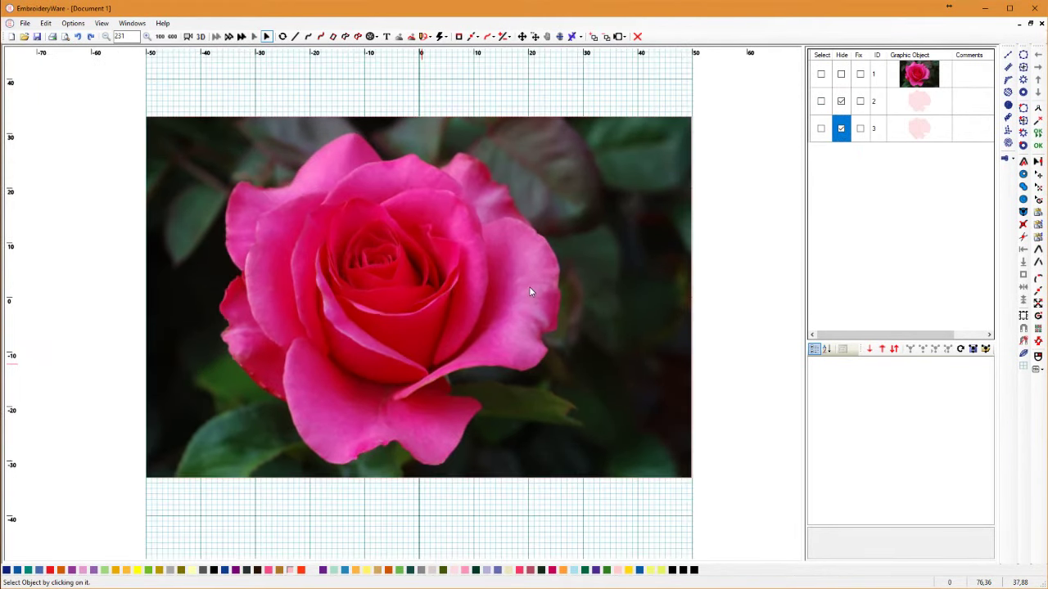
{"action": "scroll", "coordinate": [529, 287], "scroll_direction": "up", "scroll_amount": 2}
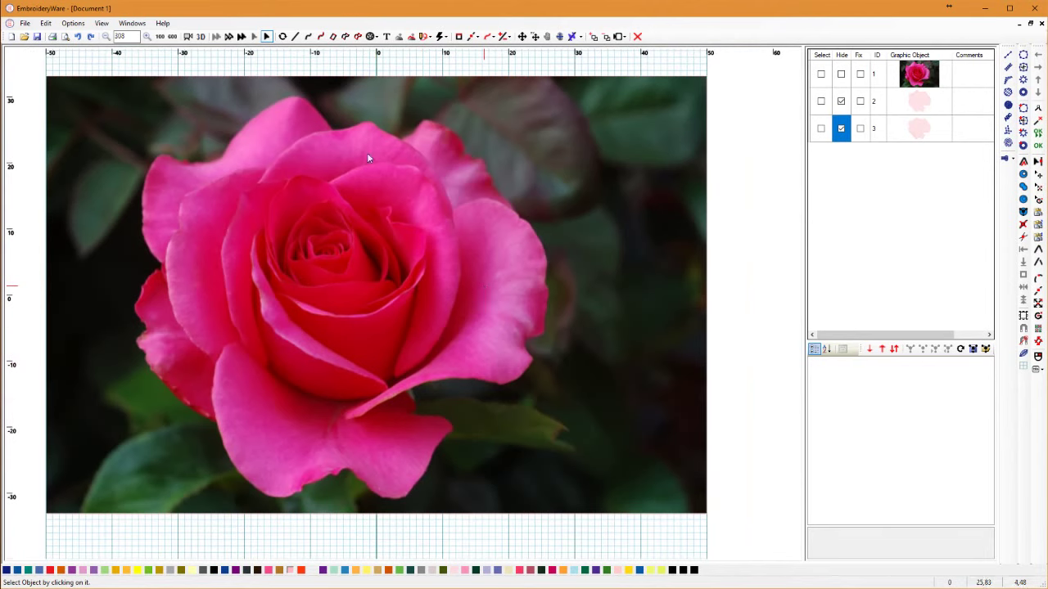
Try to draw a wide curved column down the shaded inner edge of the large right-hand petal
{"action": "left_click", "coordinate": [346, 38]}
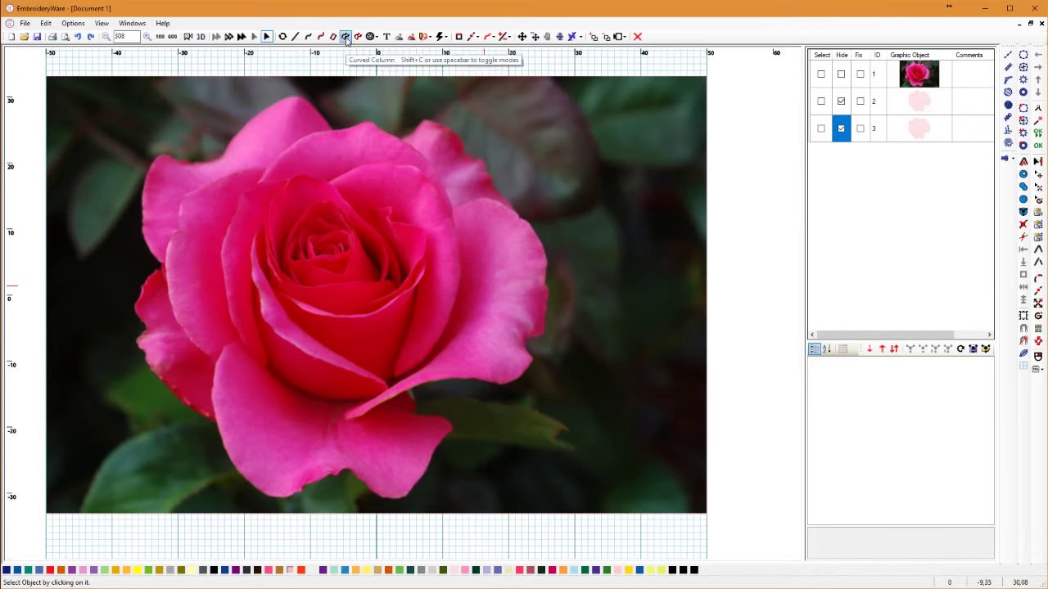
{"action": "left_click", "coordinate": [346, 38]}
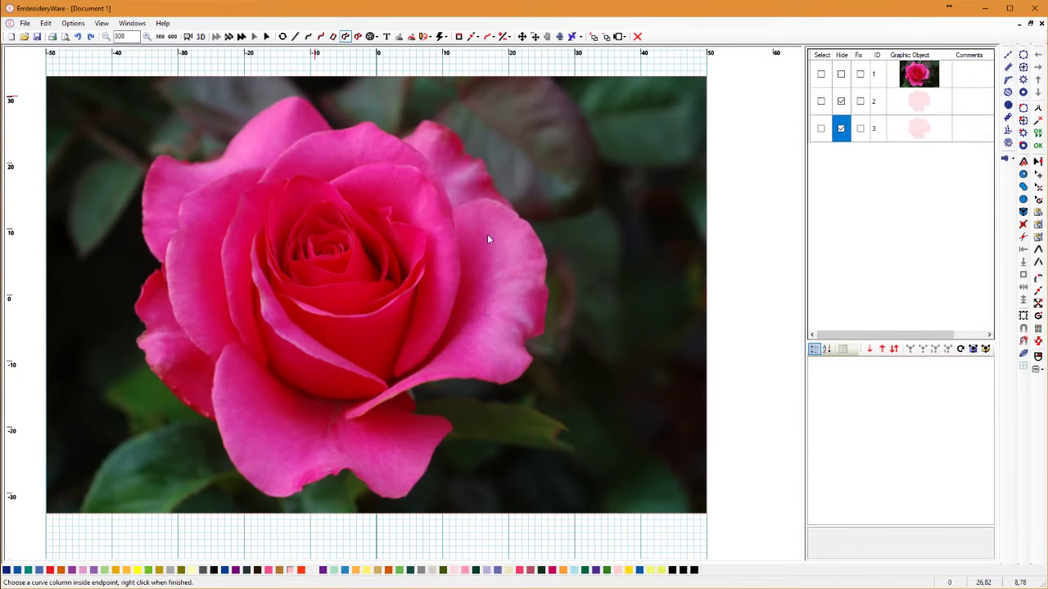
{"action": "left_click", "coordinate": [519, 248]}
{"action": "left_click", "coordinate": [494, 297]}
{"action": "left_click", "coordinate": [458, 218]}
{"action": "left_click", "coordinate": [457, 225]}
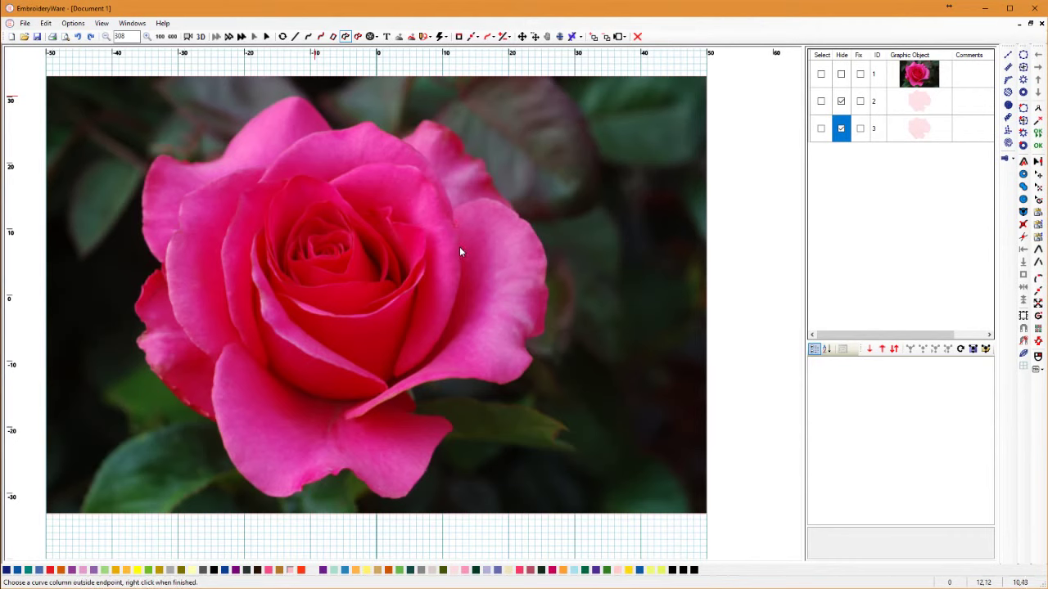
{"action": "left_click", "coordinate": [457, 236]}
{"action": "left_click", "coordinate": [484, 231]}
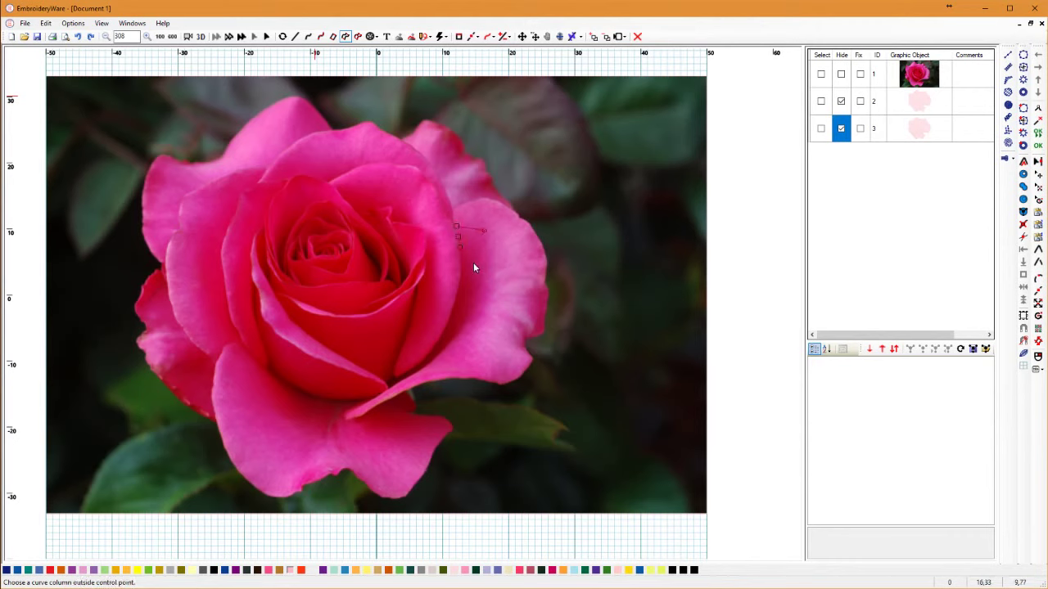
{"action": "left_click", "coordinate": [473, 249]}
{"action": "left_click", "coordinate": [503, 269]}
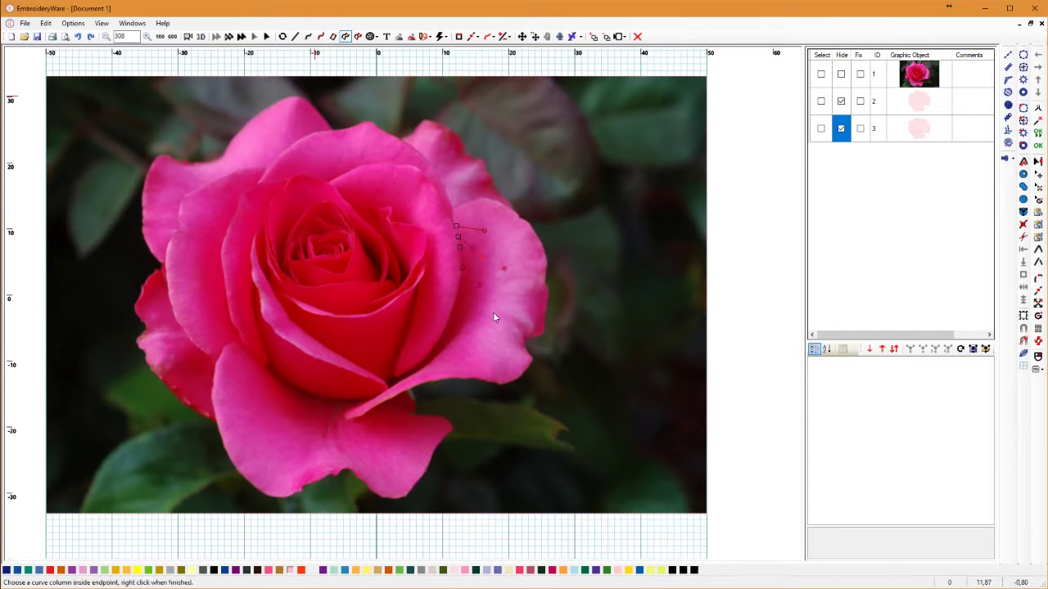
{"action": "left_click", "coordinate": [488, 322]}
{"action": "left_click", "coordinate": [446, 328]}
{"action": "left_click", "coordinate": [461, 355]}
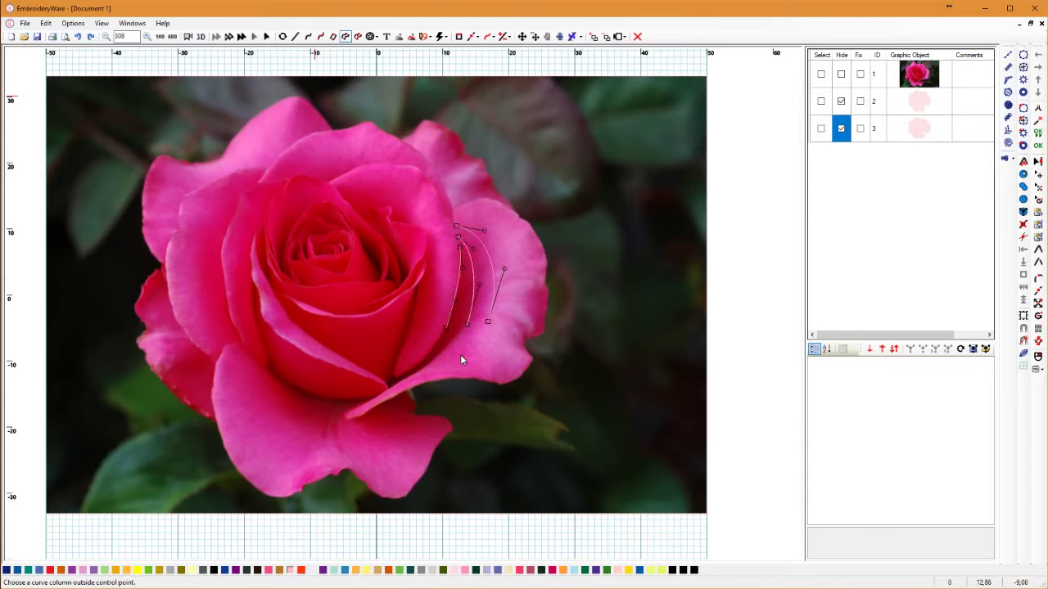
{"action": "left_click", "coordinate": [426, 364]}
{"action": "left_click", "coordinate": [426, 374]}
{"action": "left_click", "coordinate": [397, 375]}
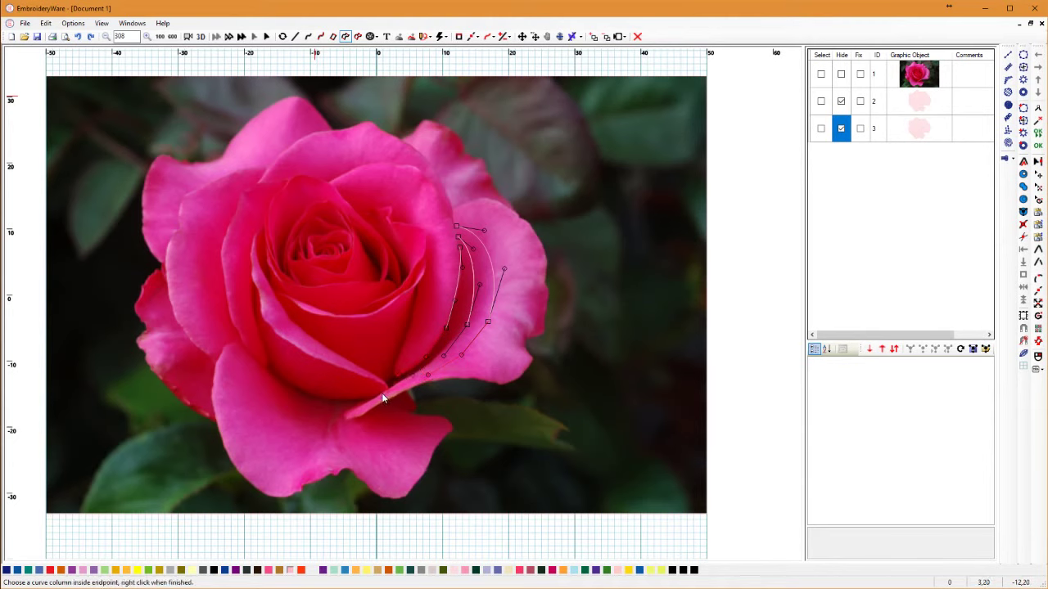
{"action": "left_click", "coordinate": [398, 382]}
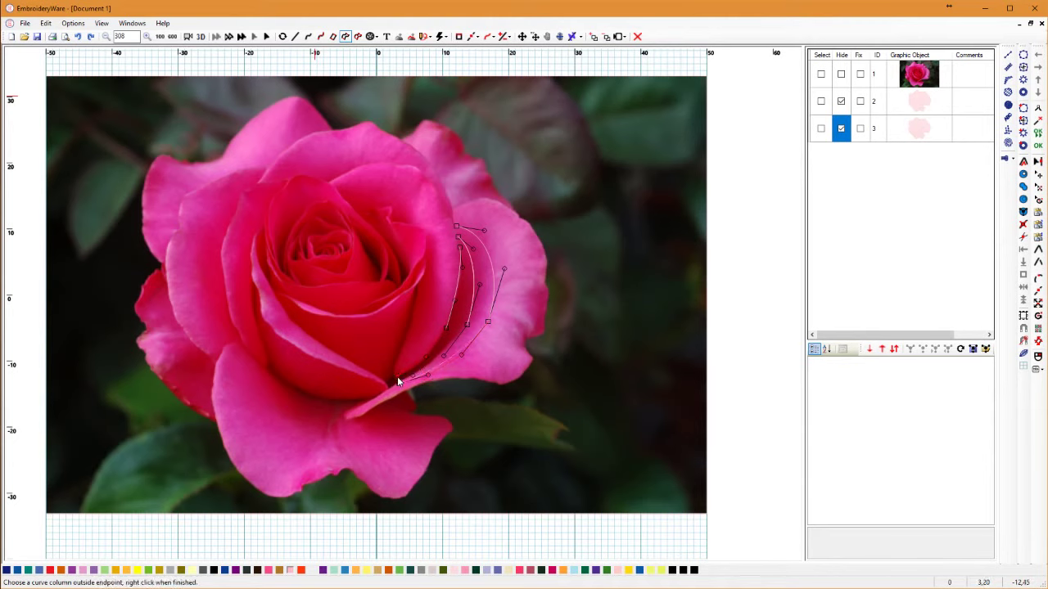
{"action": "right_click", "coordinate": [398, 381]}
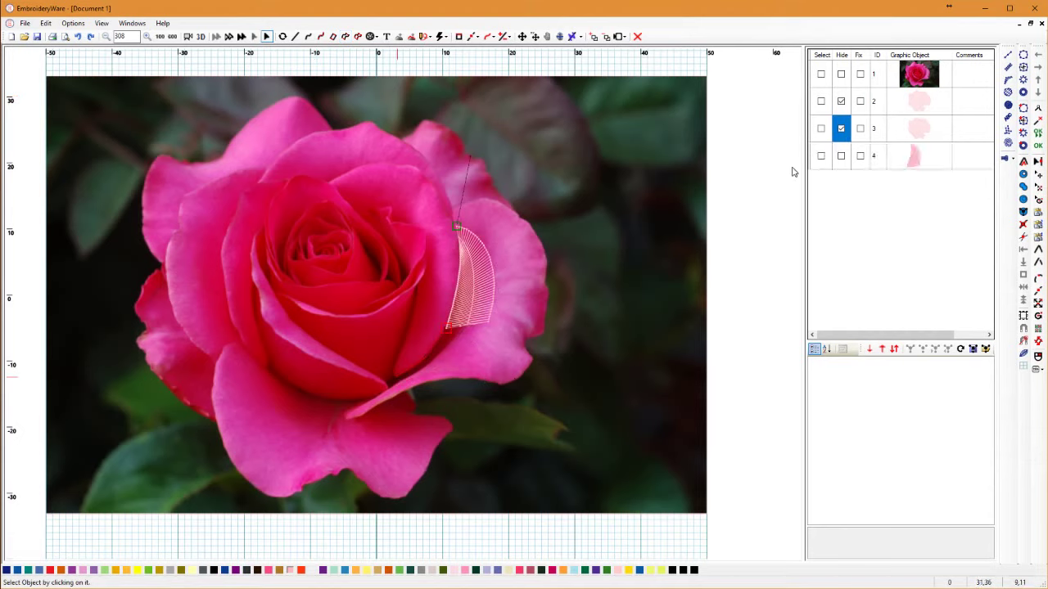
Select the newly drawn curved column on the right-hand petal and delete it
{"action": "left_click", "coordinate": [821, 155]}
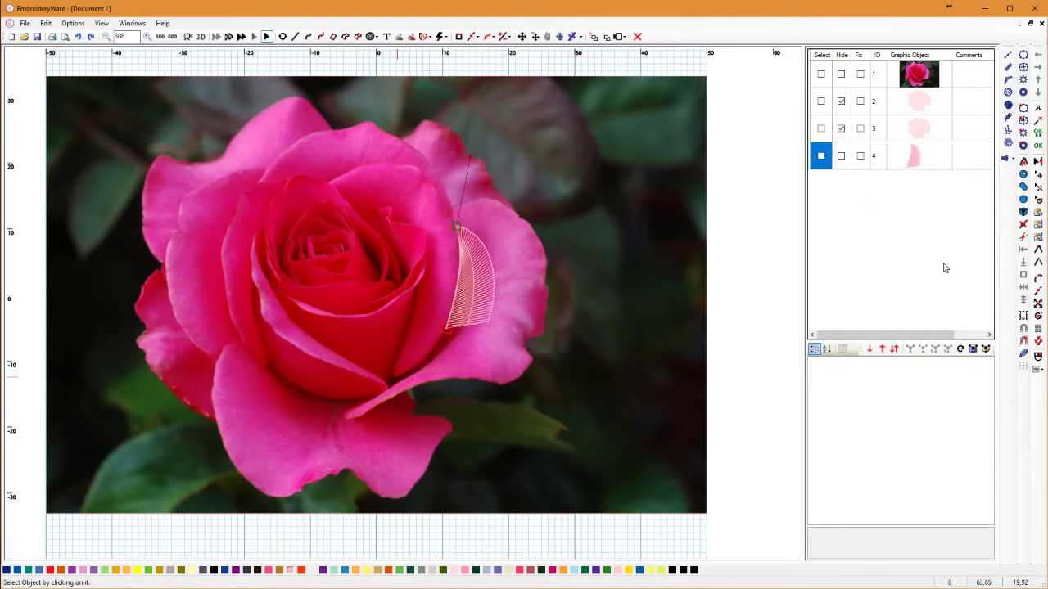
{"action": "left_click", "coordinate": [821, 156]}
{"action": "left_click", "coordinate": [821, 155]}
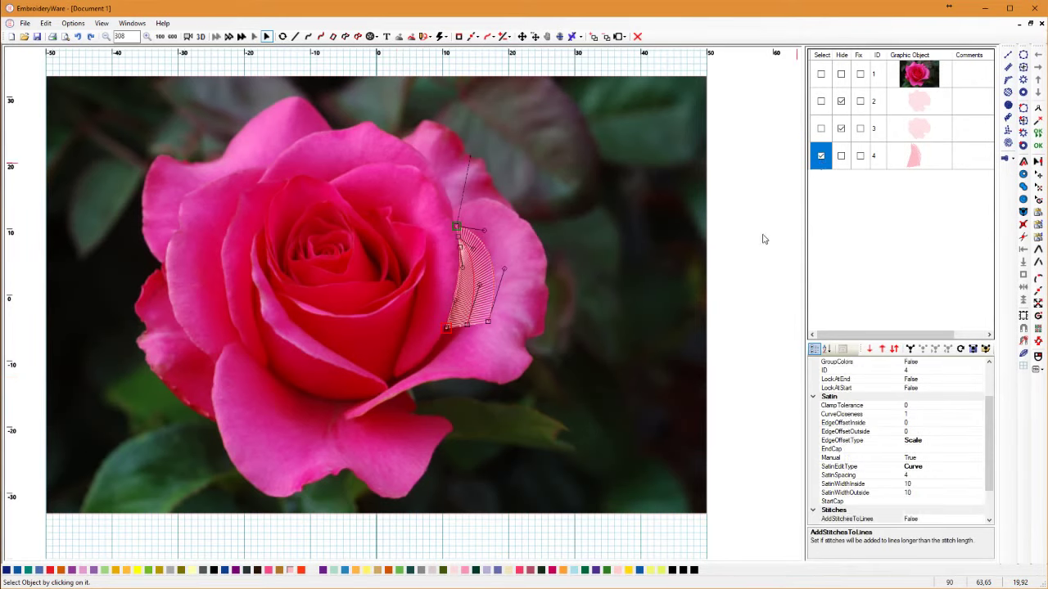
{"action": "key", "text": "Delete"}
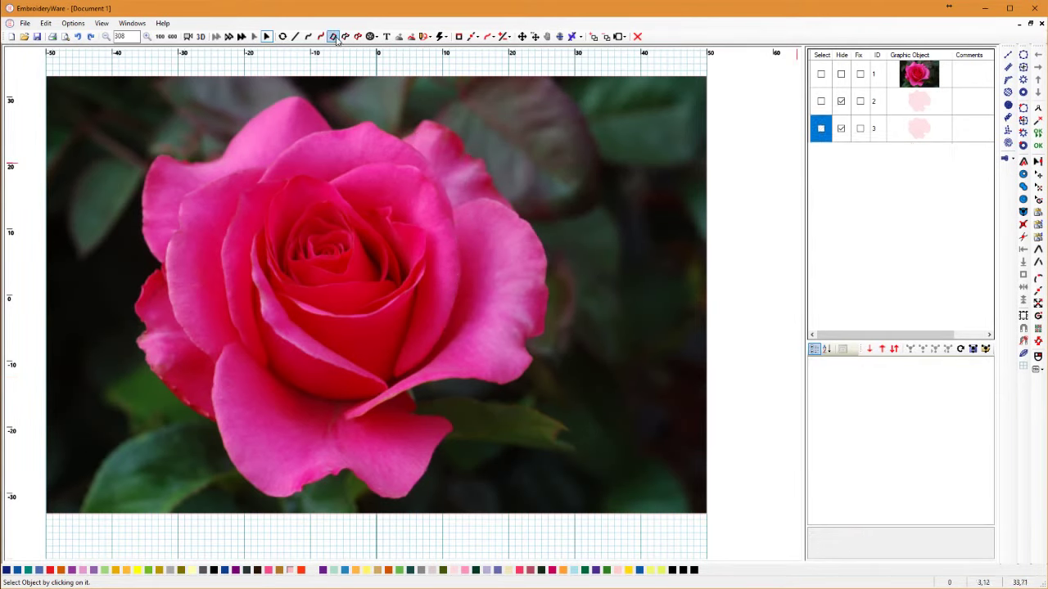
Draw a curved column along the right-hand petal's shaded inner edge, tapering to a single point near the petal's lower fold
{"action": "left_click", "coordinate": [346, 37]}
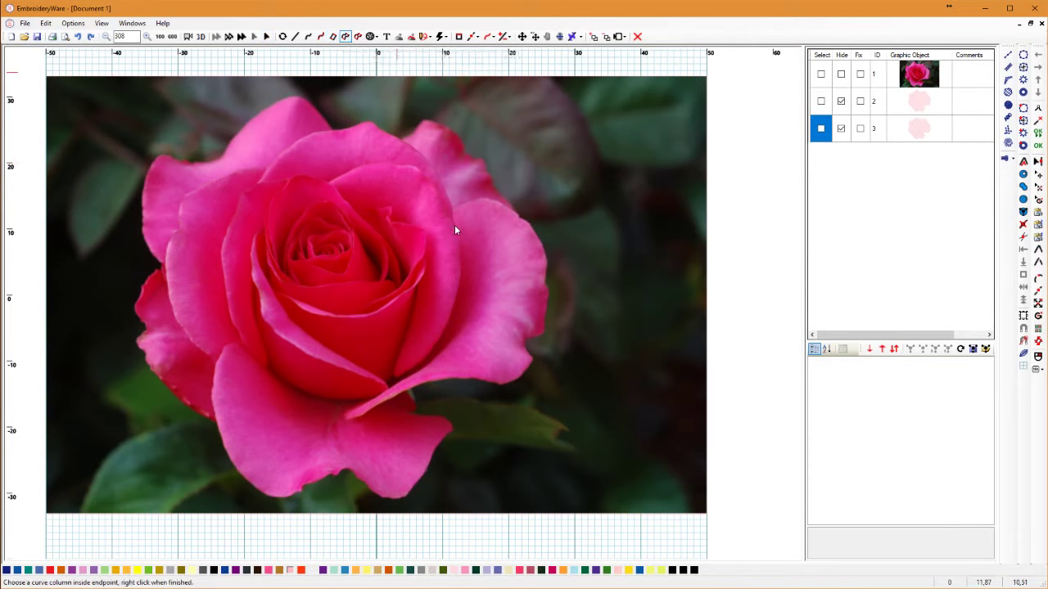
{"action": "left_click", "coordinate": [455, 225]}
{"action": "left_click", "coordinate": [456, 236]}
{"action": "left_click", "coordinate": [459, 246]}
{"action": "left_click", "coordinate": [494, 288]}
{"action": "left_click", "coordinate": [476, 291]}
{"action": "left_click", "coordinate": [482, 315]}
{"action": "left_click", "coordinate": [452, 308]}
{"action": "left_click", "coordinate": [468, 310]}
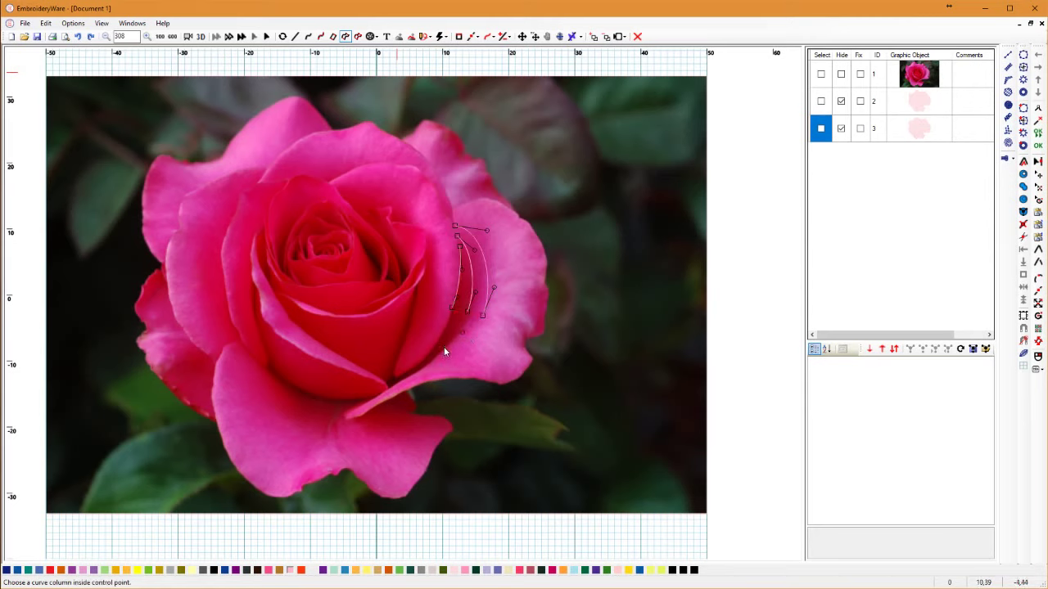
{"action": "left_click", "coordinate": [435, 342]}
{"action": "left_click", "coordinate": [412, 372]}
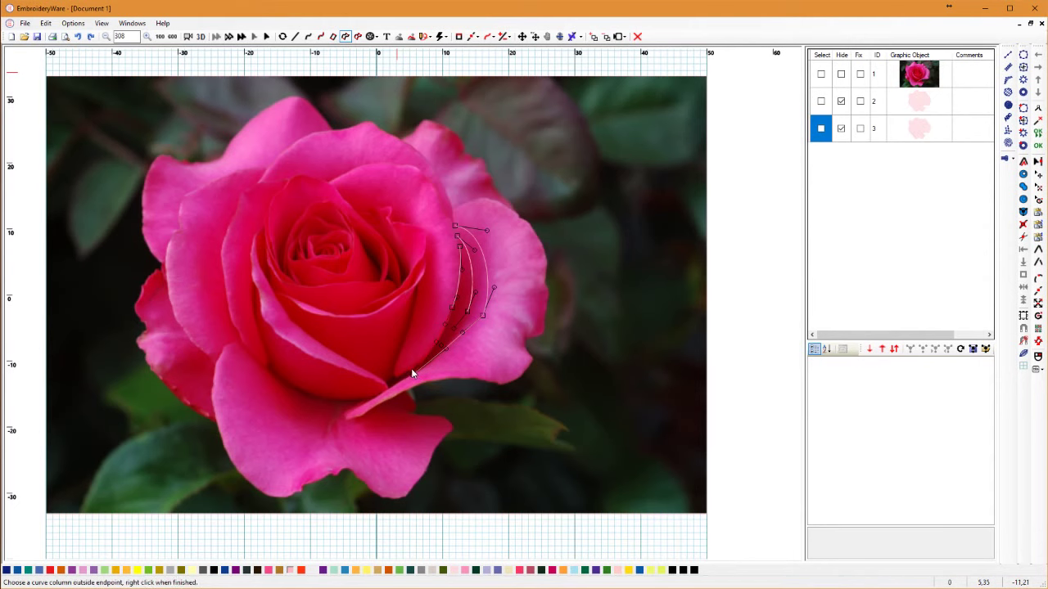
{"action": "right_click", "coordinate": [413, 373]}
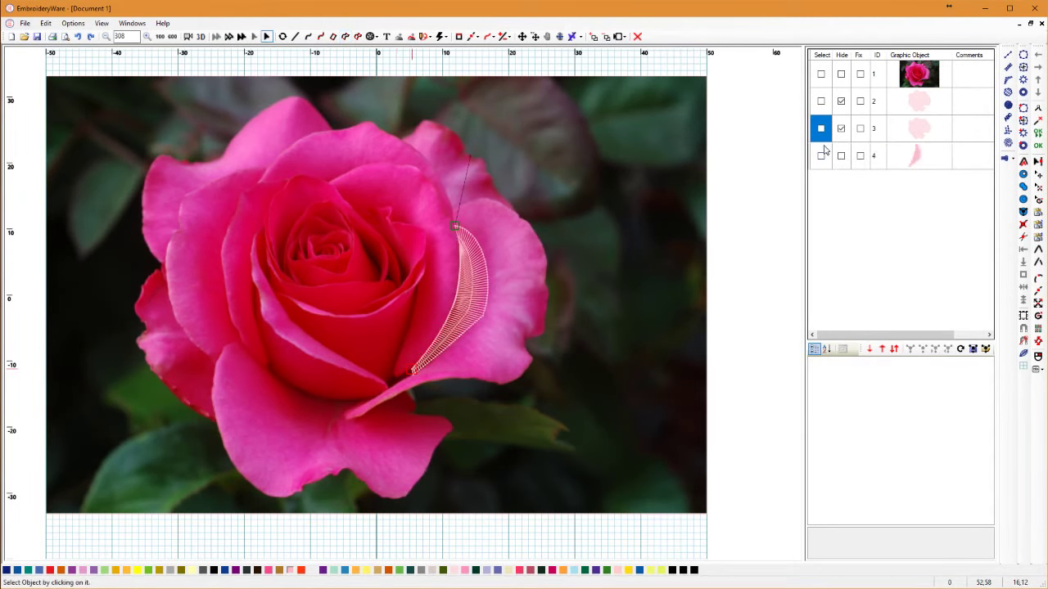
Select the curved column on the right-hand petal, add a tangent to its outer-edge midpoint, and recolor the column bright pink
{"action": "left_click", "coordinate": [820, 157]}
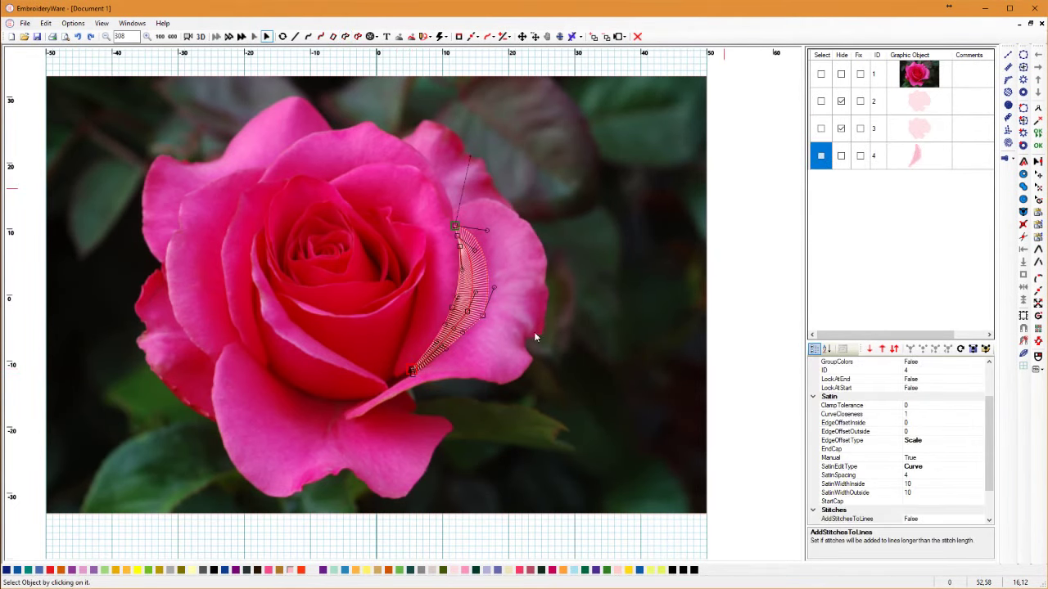
{"action": "scroll", "coordinate": [533, 324], "scroll_direction": "down", "scroll_amount": 1}
{"action": "left_click", "coordinate": [489, 39]}
{"action": "left_click", "coordinate": [489, 38]}
{"action": "left_click", "coordinate": [476, 38]}
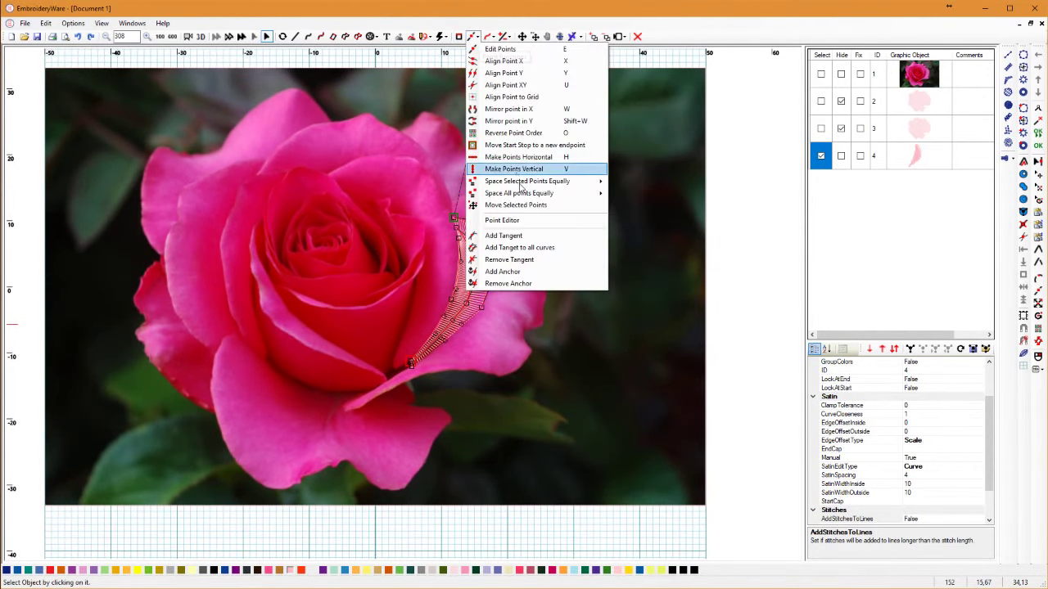
{"action": "left_click", "coordinate": [522, 236]}
{"action": "left_click", "coordinate": [482, 309]}
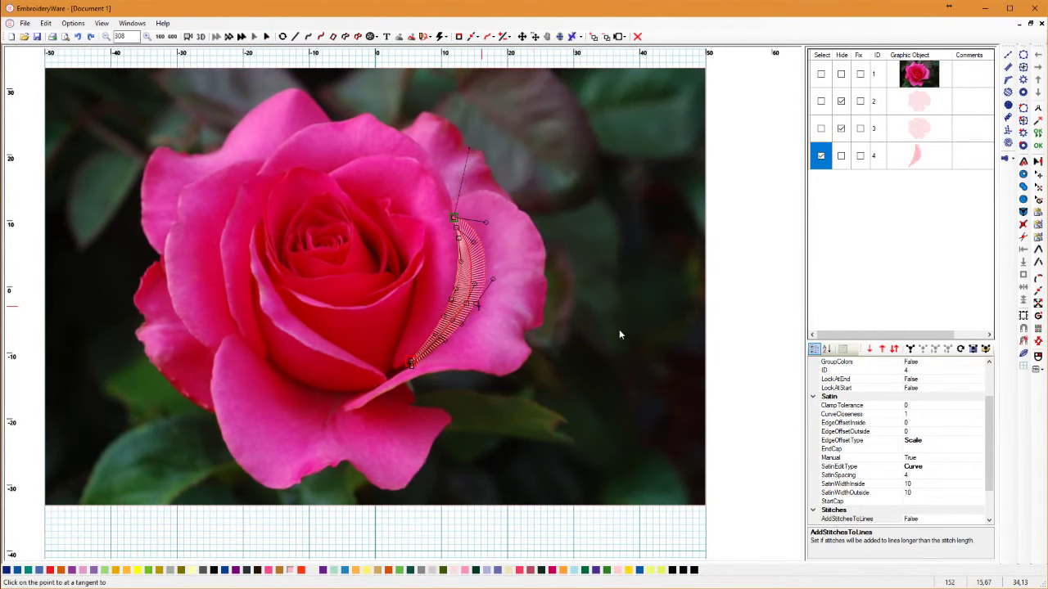
{"action": "scroll", "coordinate": [542, 302], "scroll_direction": "down", "scroll_amount": 1}
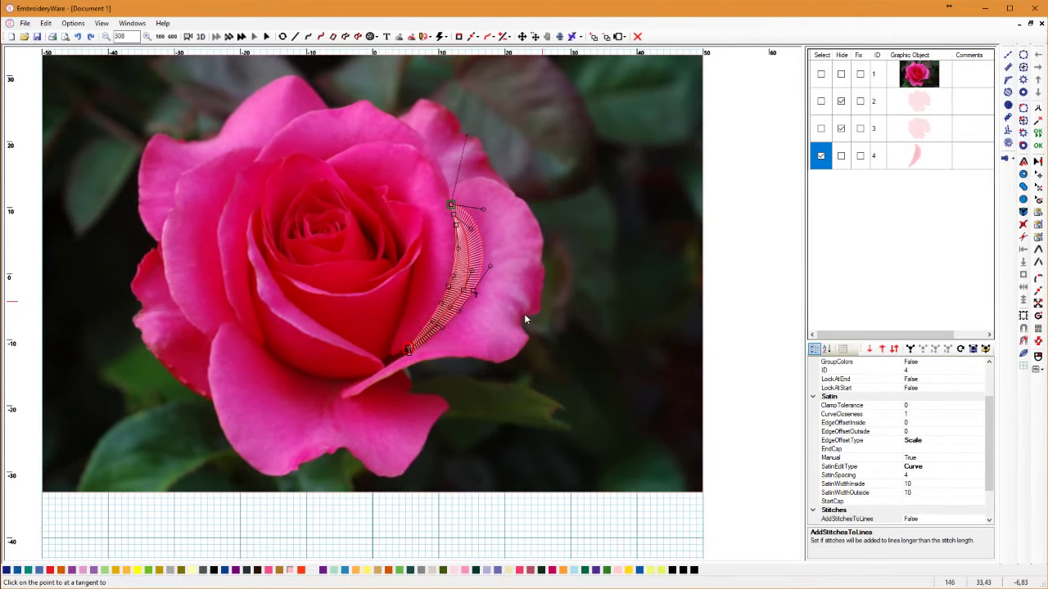
{"action": "left_click", "coordinate": [473, 296]}
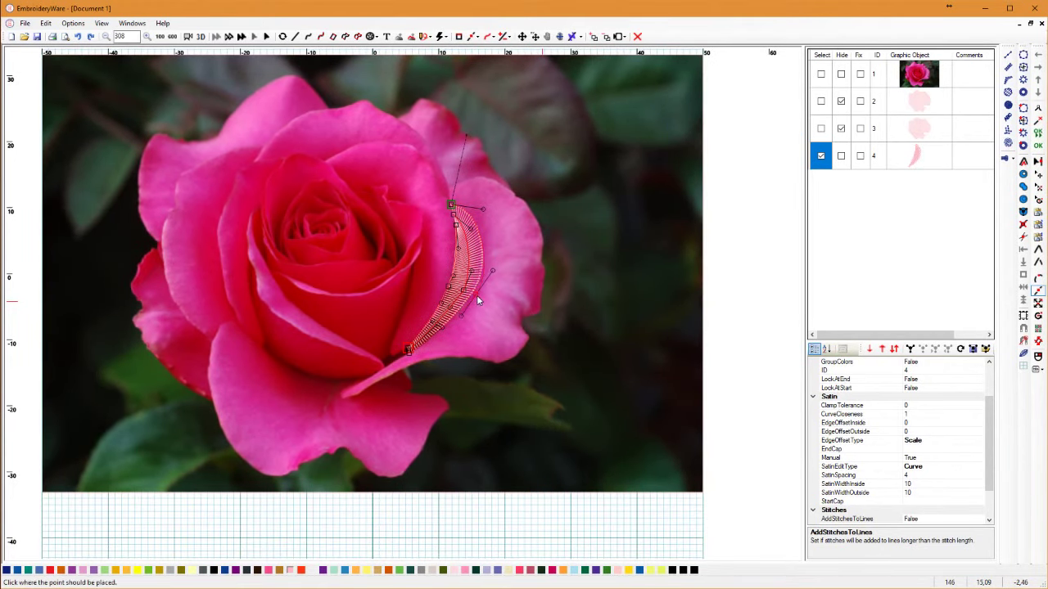
{"action": "left_click", "coordinate": [476, 297]}
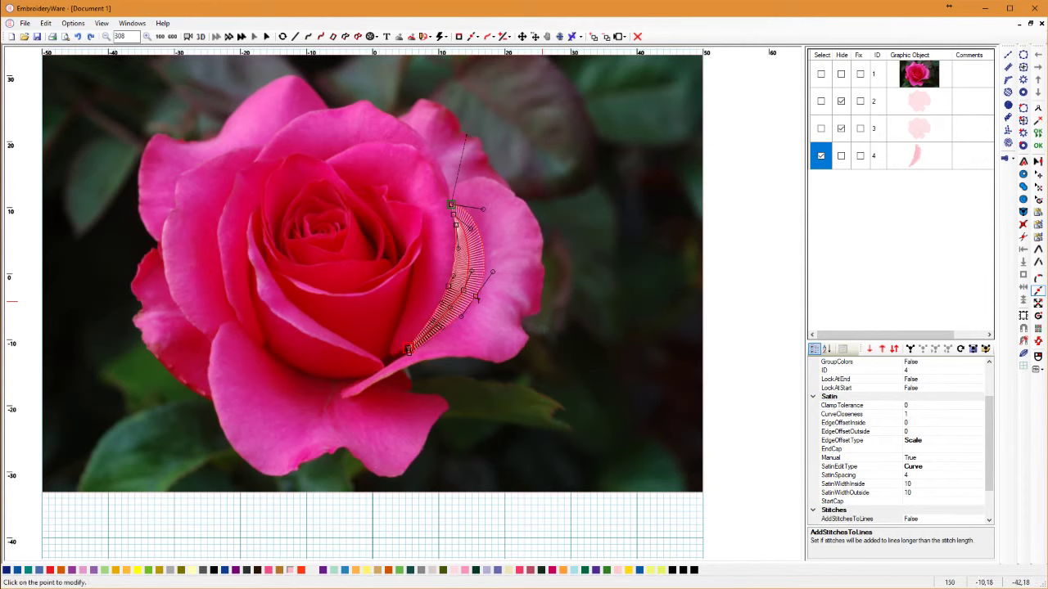
{"action": "left_click", "coordinate": [268, 570]}
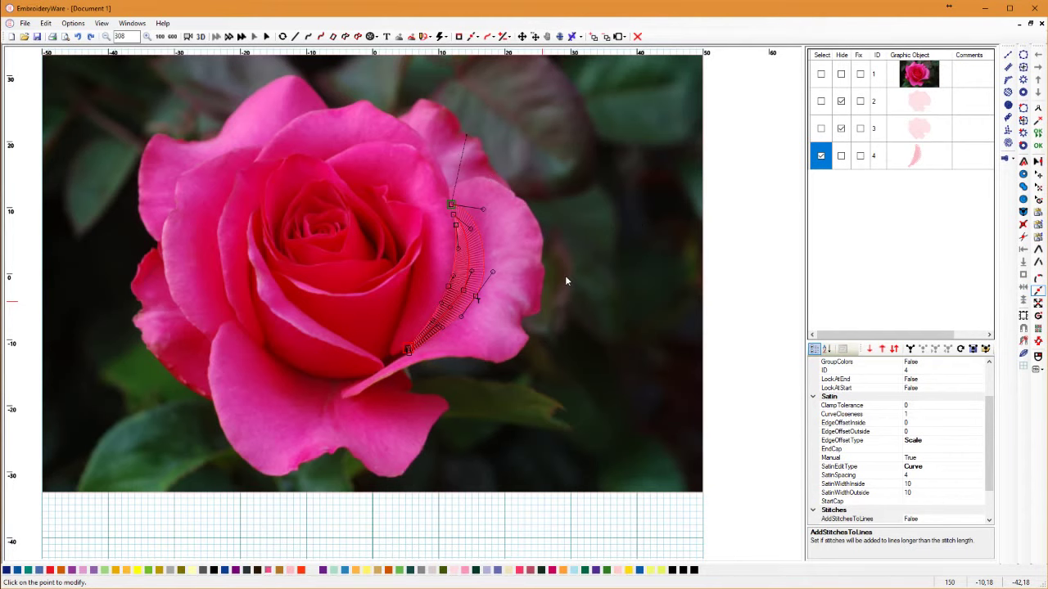
Widen the column's lower half by moving its lower end and outer midpoint outward and pulling the lower tangent along the petal's fold
{"action": "scroll", "coordinate": [564, 275], "scroll_direction": "up", "scroll_amount": 1}
{"action": "scroll", "coordinate": [632, 275], "scroll_direction": "up", "scroll_amount": 2}
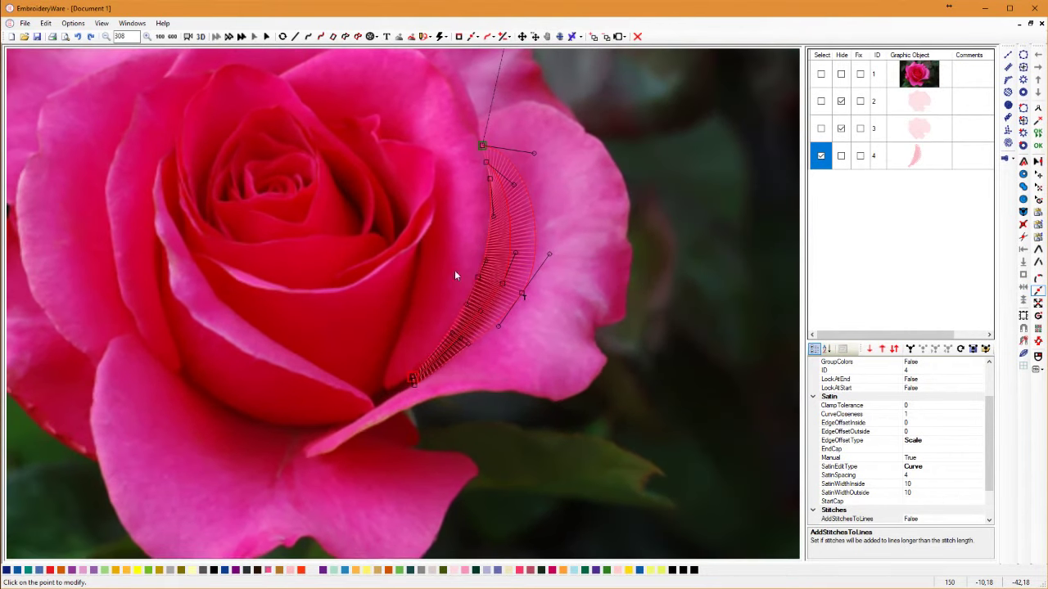
{"action": "scroll", "coordinate": [436, 279], "scroll_direction": "right", "scroll_amount": 3}
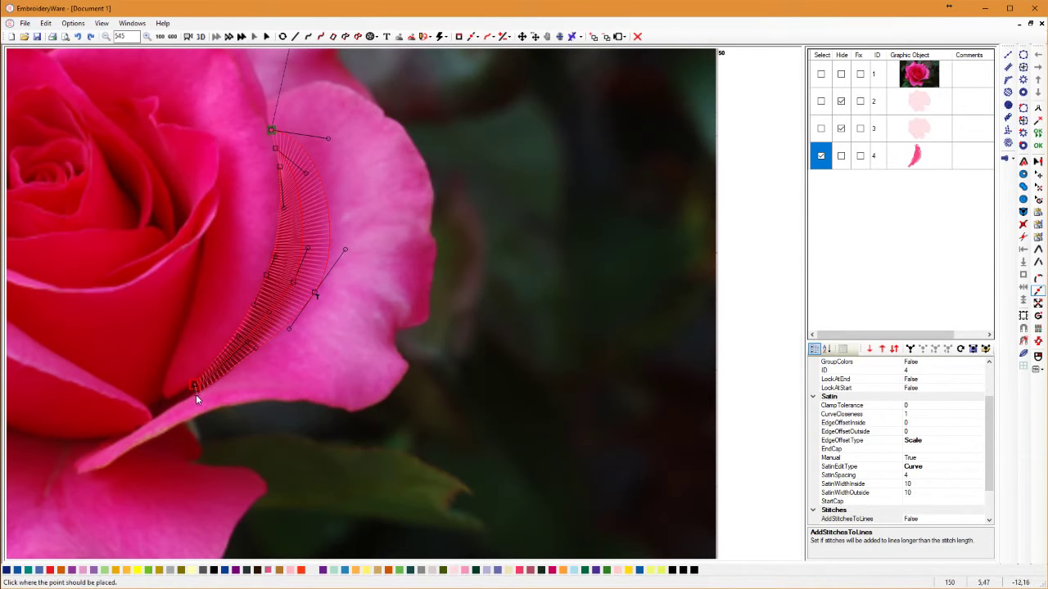
{"action": "left_click", "coordinate": [198, 396]}
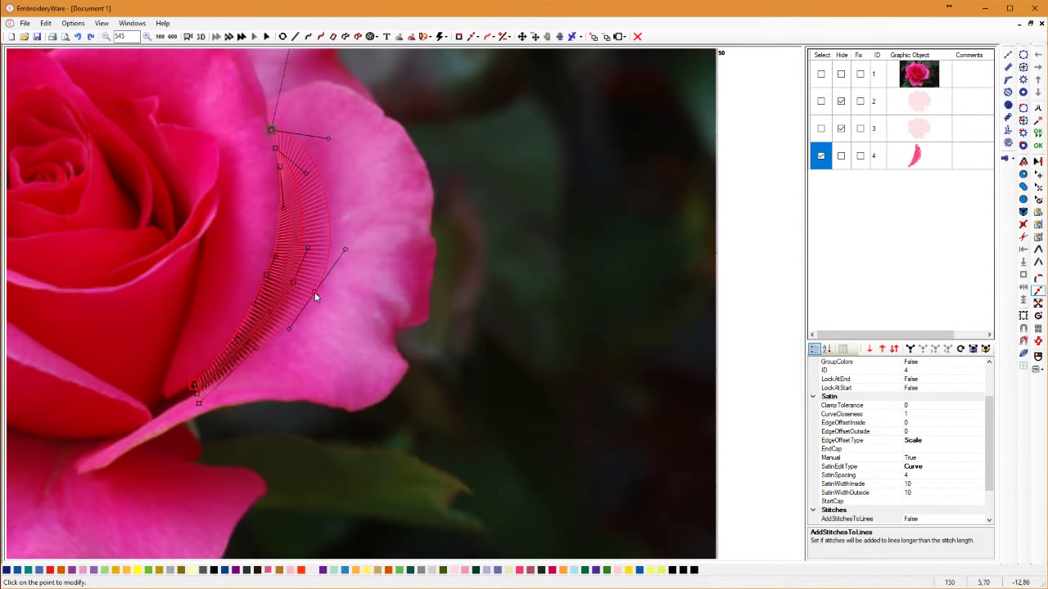
{"action": "left_click", "coordinate": [314, 293]}
{"action": "left_click", "coordinate": [346, 298]}
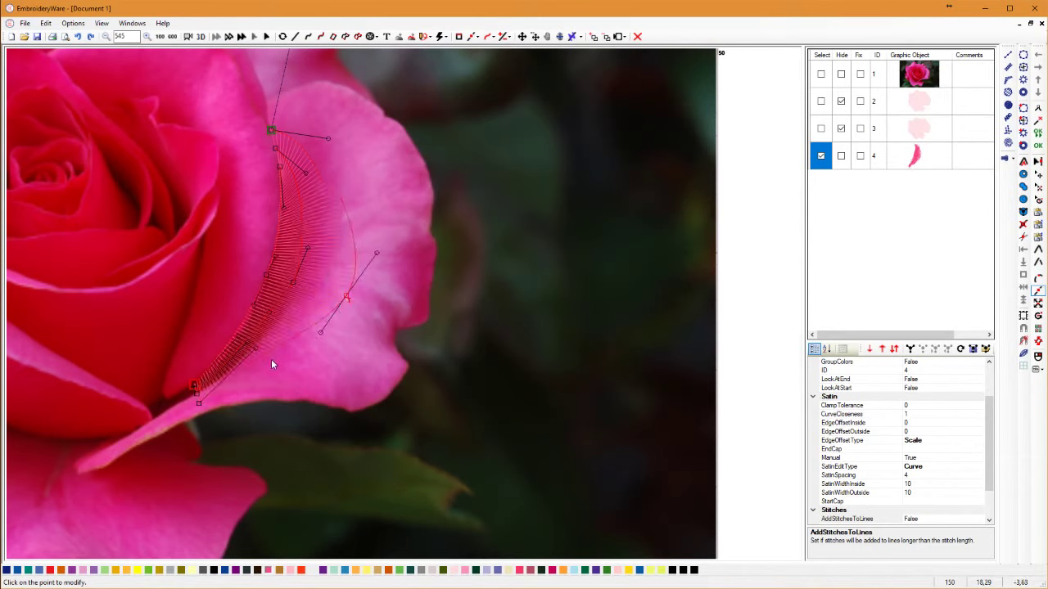
{"action": "left_click", "coordinate": [269, 369]}
Raise the column's start to the petal's upper inner corner and extend the upper and midpoint tangents to bulge the outer edge outward
{"action": "left_click", "coordinate": [271, 126]}
{"action": "left_click", "coordinate": [267, 105]}
{"action": "left_click", "coordinate": [328, 140]}
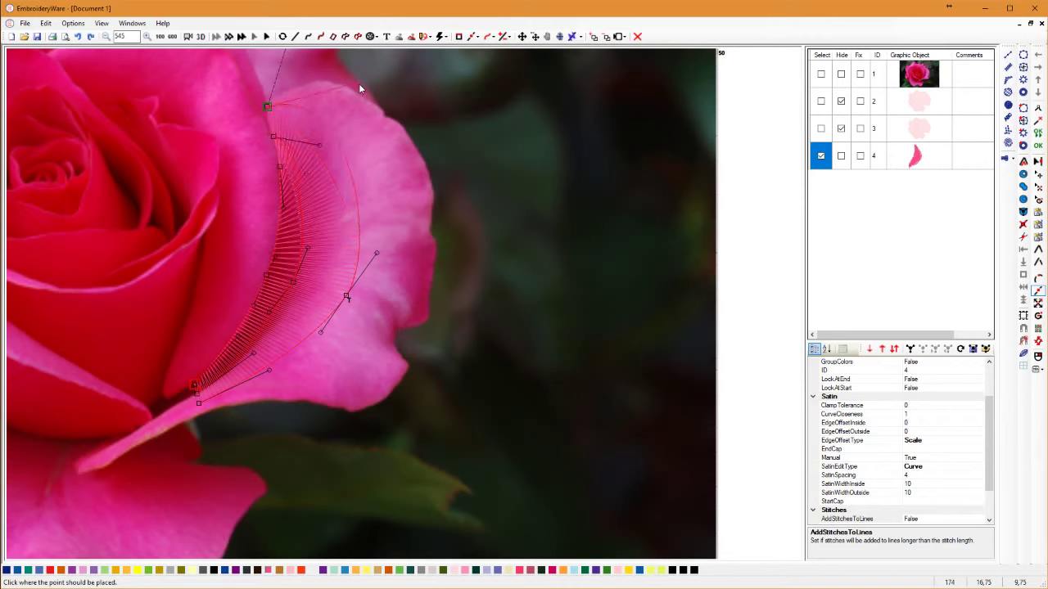
{"action": "left_click", "coordinate": [359, 84]}
{"action": "left_click", "coordinate": [377, 253]}
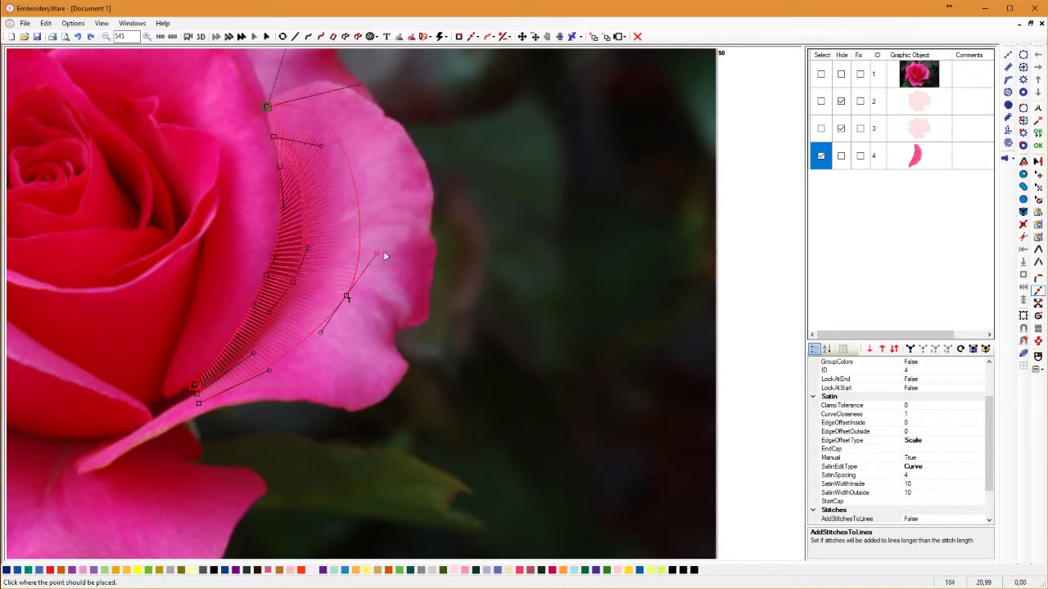
{"action": "left_click", "coordinate": [431, 255]}
Shift the column's outer midpoint down toward the lower petal and re-angle its tangent to smooth the outer curve
{"action": "left_click", "coordinate": [346, 296]}
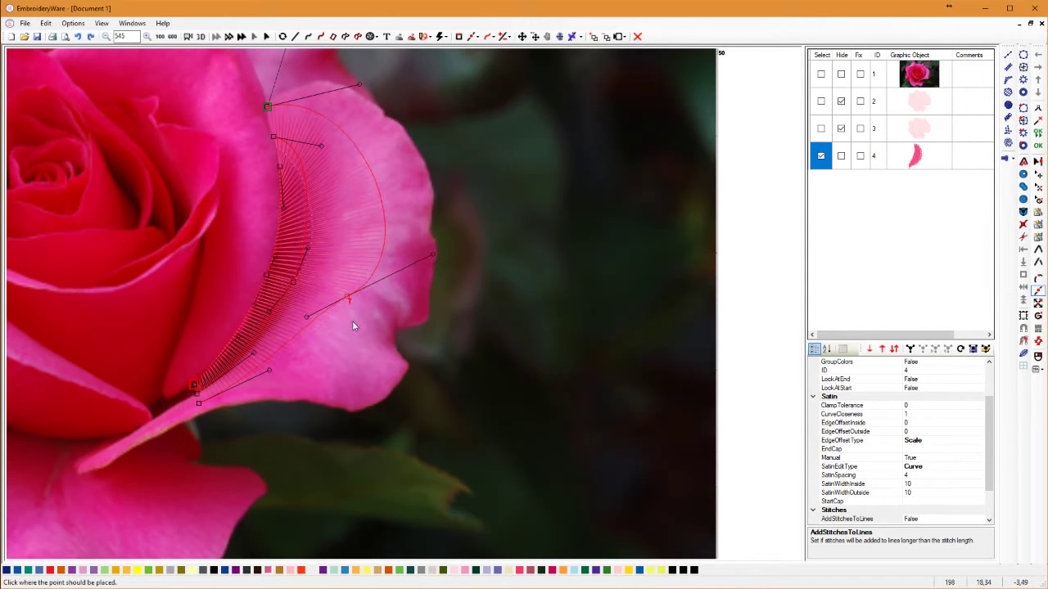
{"action": "left_click", "coordinate": [353, 324]}
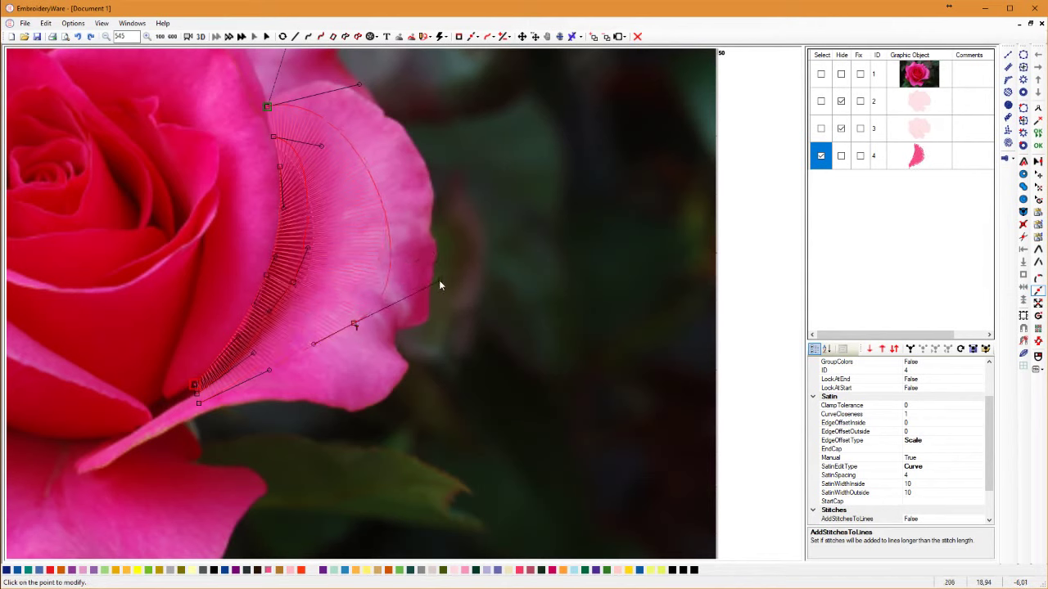
{"action": "left_click", "coordinate": [411, 277]}
{"action": "left_click", "coordinate": [414, 274]}
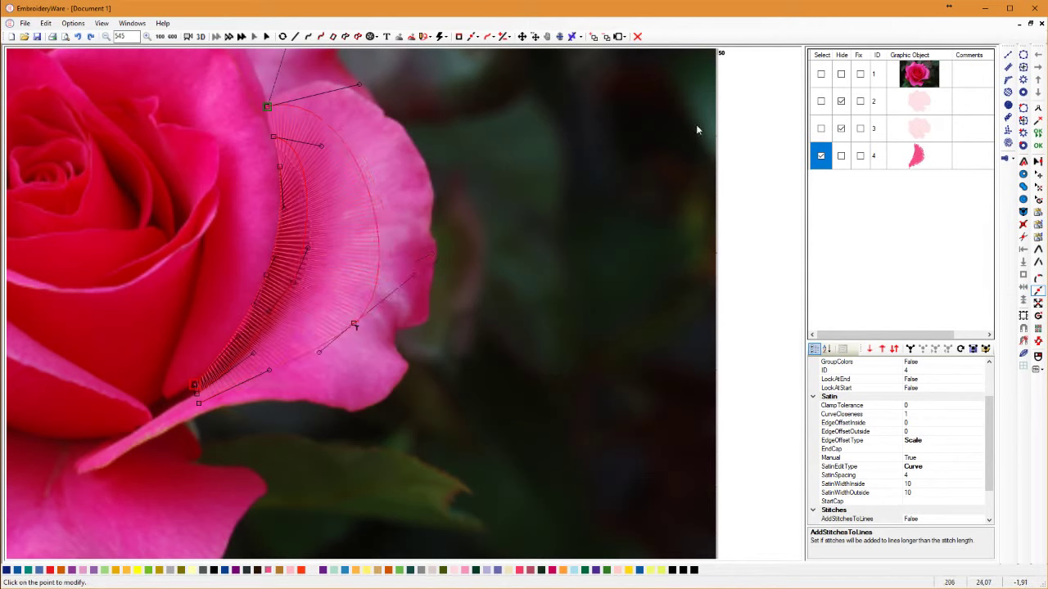
Start a line column at the petal's upper inner corner, placing paired outside and inside points to the top of its rim
{"action": "left_click", "coordinate": [333, 37]}
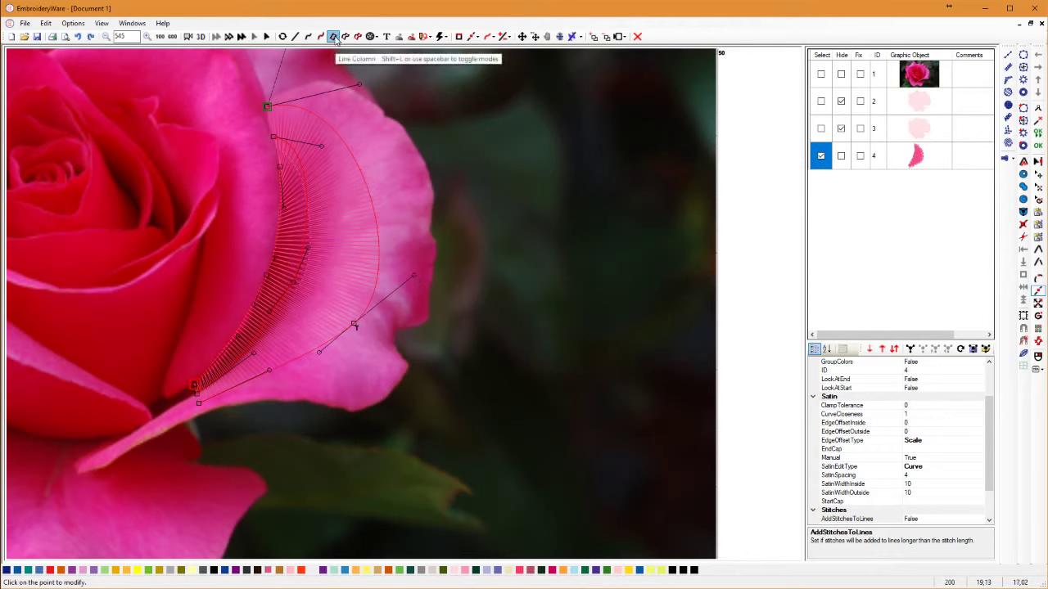
{"action": "left_click", "coordinate": [267, 106]}
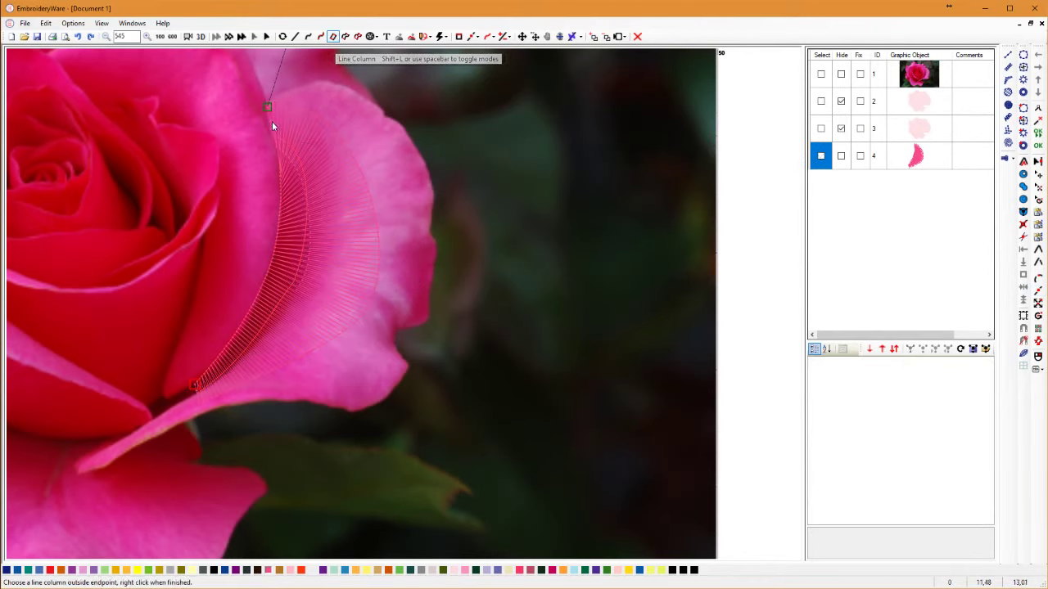
{"action": "left_click", "coordinate": [270, 117]}
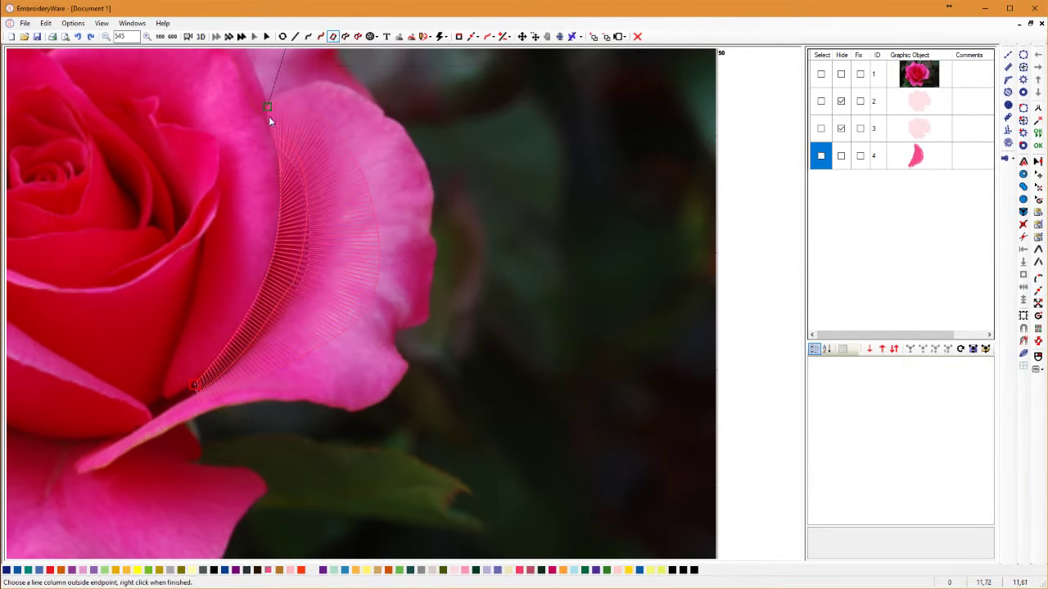
{"action": "left_click", "coordinate": [302, 84]}
{"action": "left_click", "coordinate": [333, 92]}
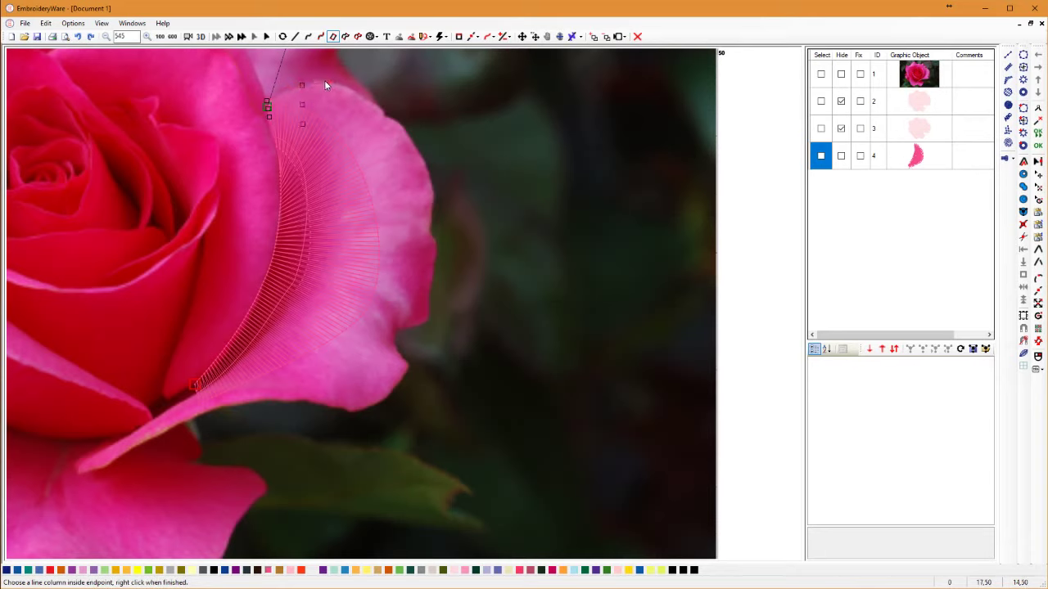
{"action": "left_click", "coordinate": [321, 80]}
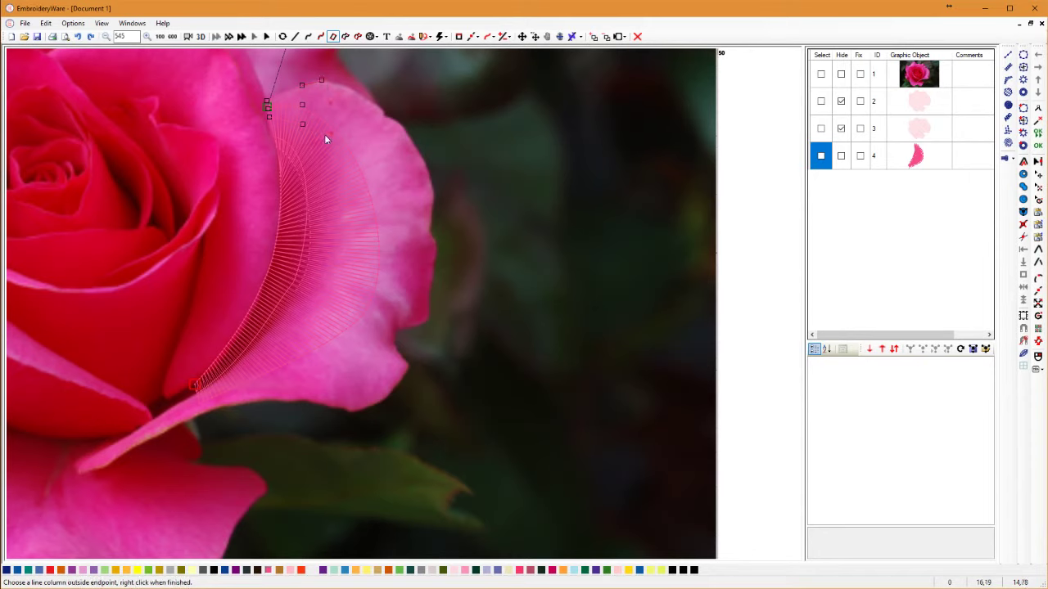
{"action": "left_click", "coordinate": [321, 133]}
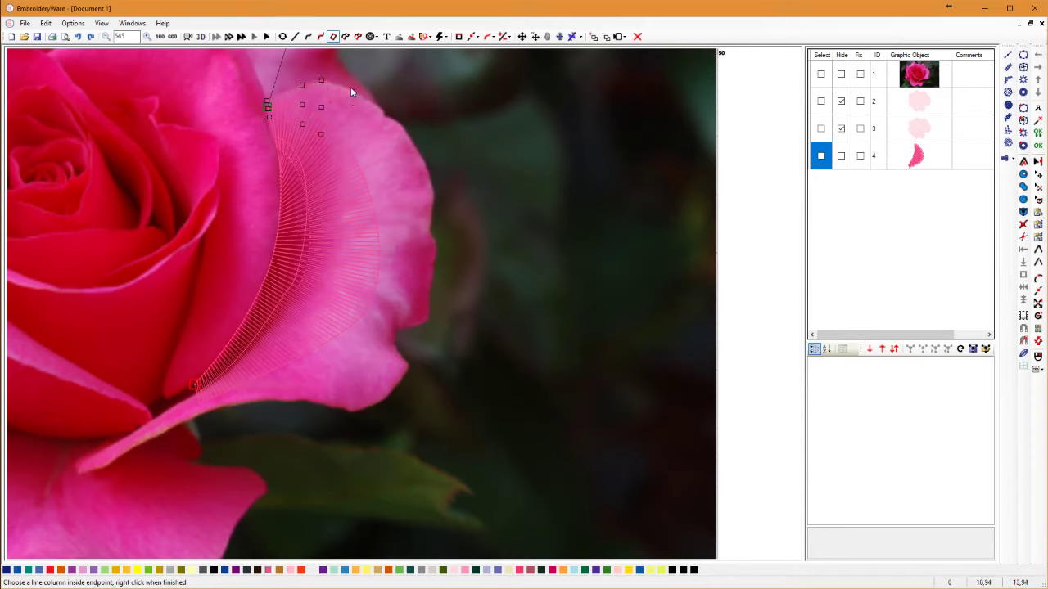
Continue the line column around the petal's upper-right shoulder, pairing rim points with inside points overlapping the curved column
{"action": "left_click", "coordinate": [351, 86]}
{"action": "left_click", "coordinate": [340, 115]}
{"action": "left_click", "coordinate": [382, 111]}
{"action": "left_click", "coordinate": [336, 152]}
{"action": "left_click", "coordinate": [382, 125]}
{"action": "left_click", "coordinate": [361, 135]}
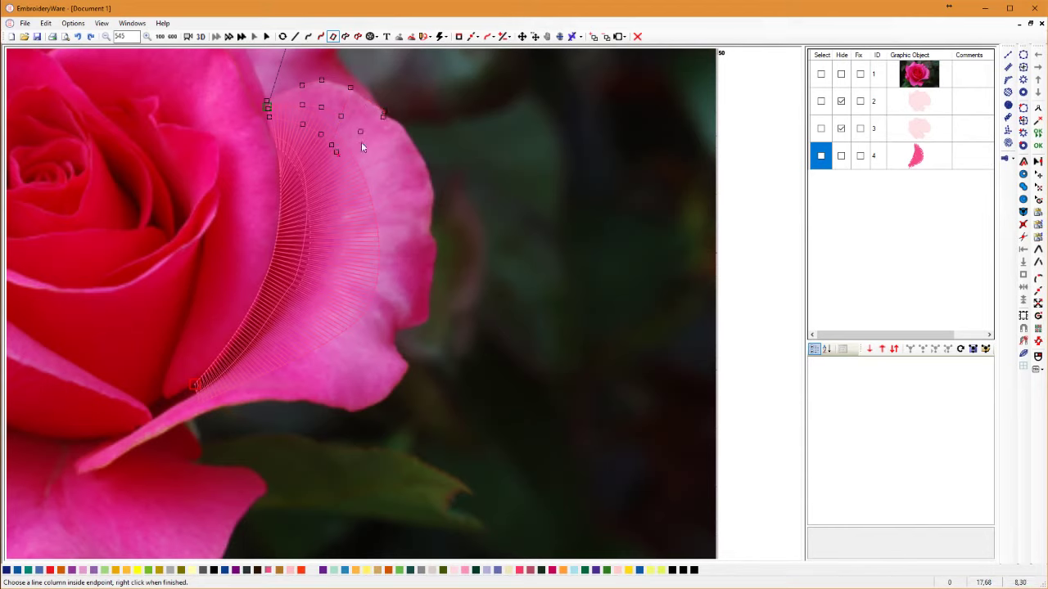
Extend the line column down the petal's upper outer side with four more pairs of rim and inside points
{"action": "left_click", "coordinate": [401, 127]}
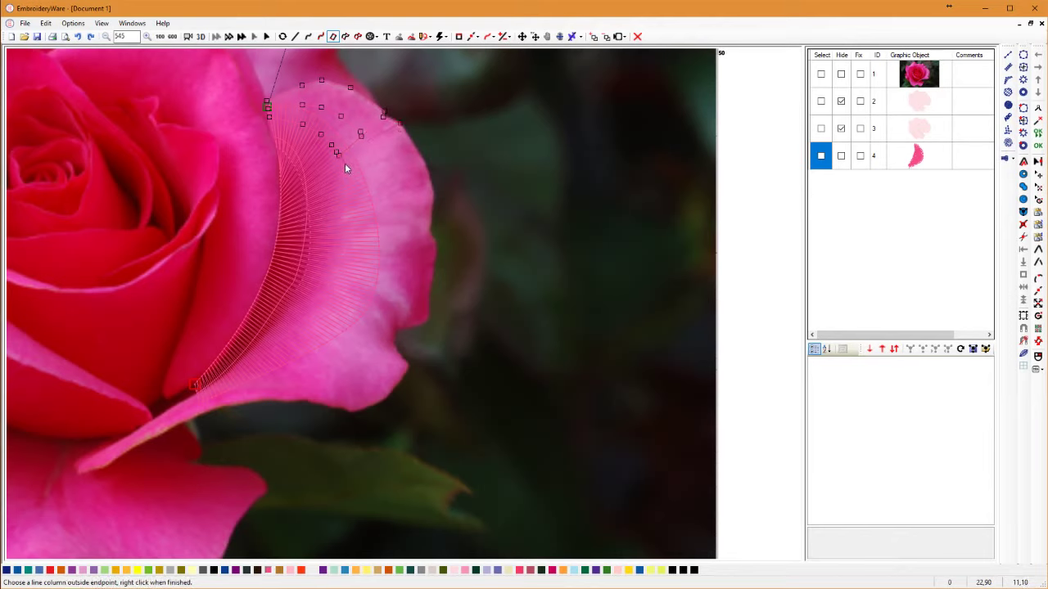
{"action": "left_click", "coordinate": [341, 160]}
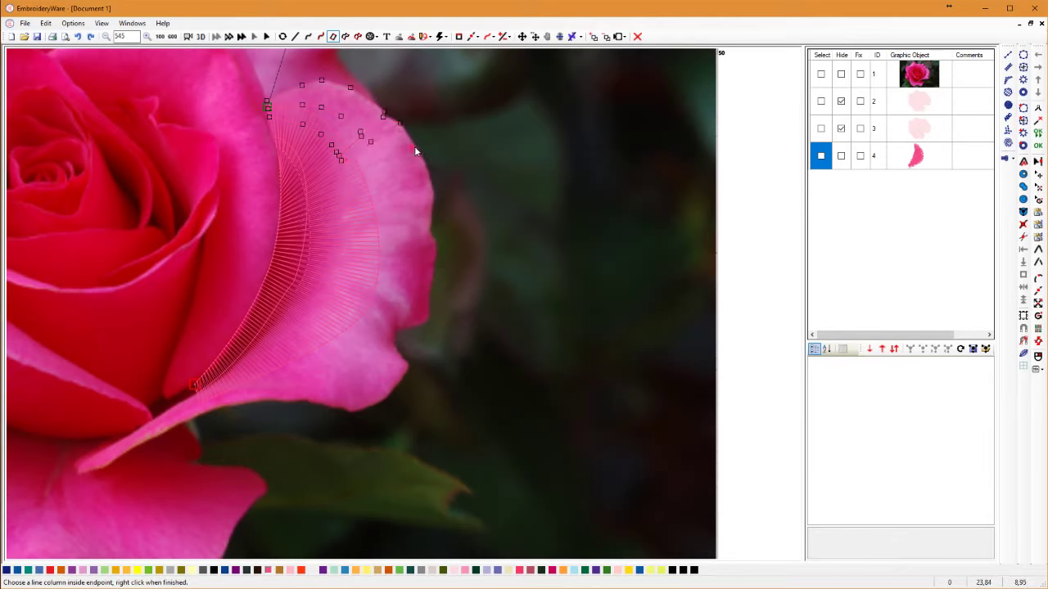
{"action": "left_click", "coordinate": [416, 147]}
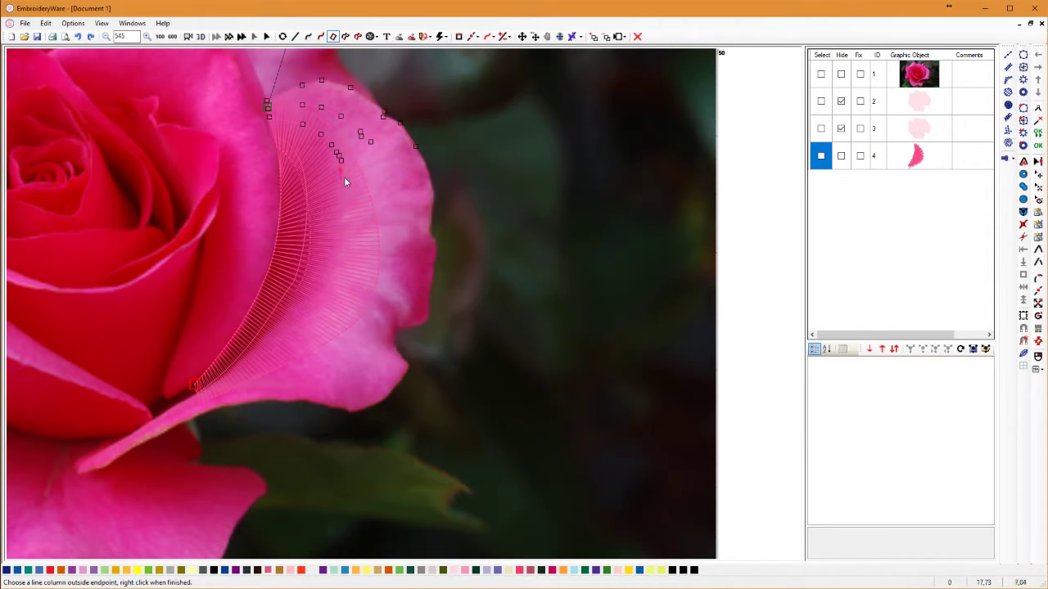
{"action": "left_click", "coordinate": [347, 175]}
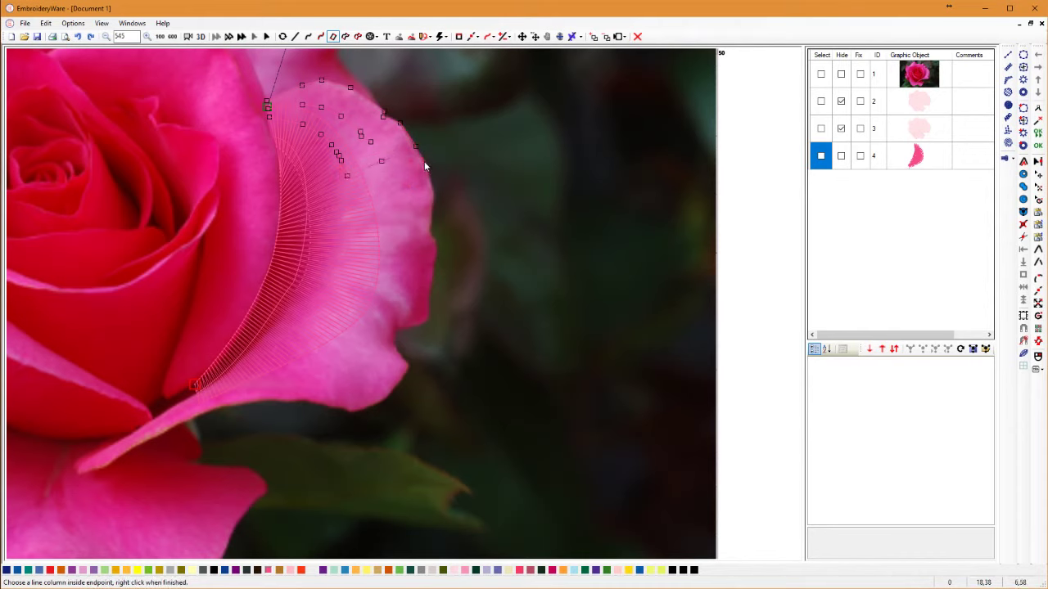
{"action": "left_click", "coordinate": [424, 163]}
{"action": "left_click", "coordinate": [350, 188]}
{"action": "left_click", "coordinate": [435, 195]}
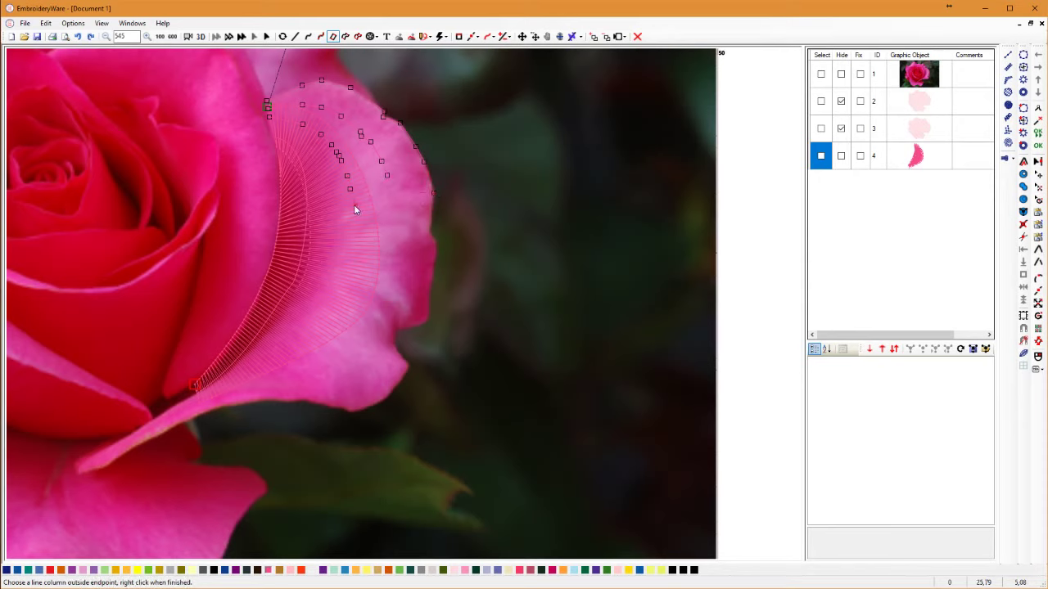
{"action": "left_click", "coordinate": [355, 209]}
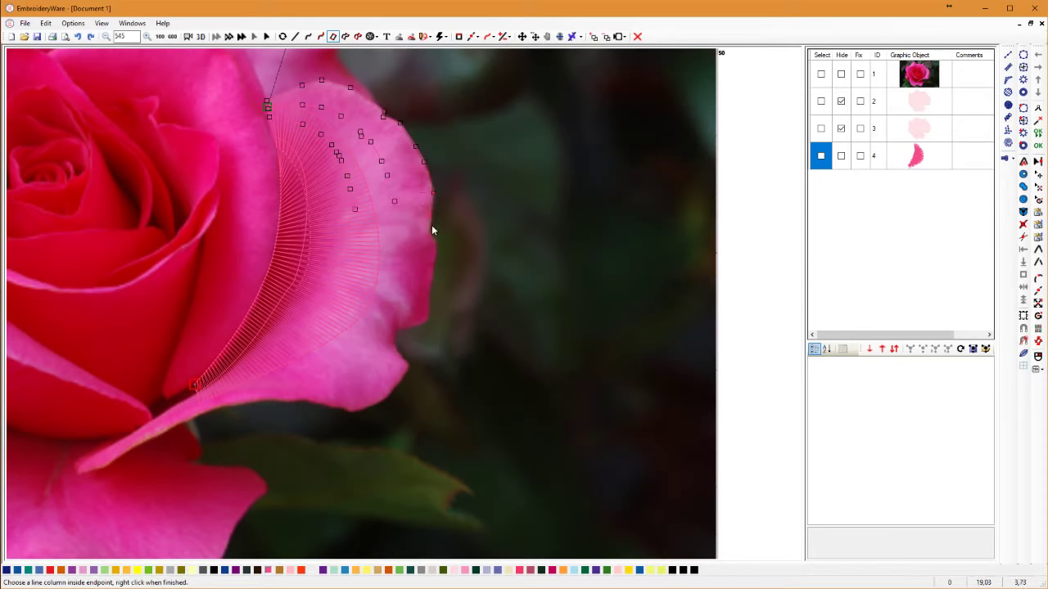
Carry the line column past the small bump midway down the petal's outer rim with three more point pairs
{"action": "left_click", "coordinate": [427, 232]}
{"action": "left_click", "coordinate": [354, 231]}
{"action": "left_click", "coordinate": [437, 242]}
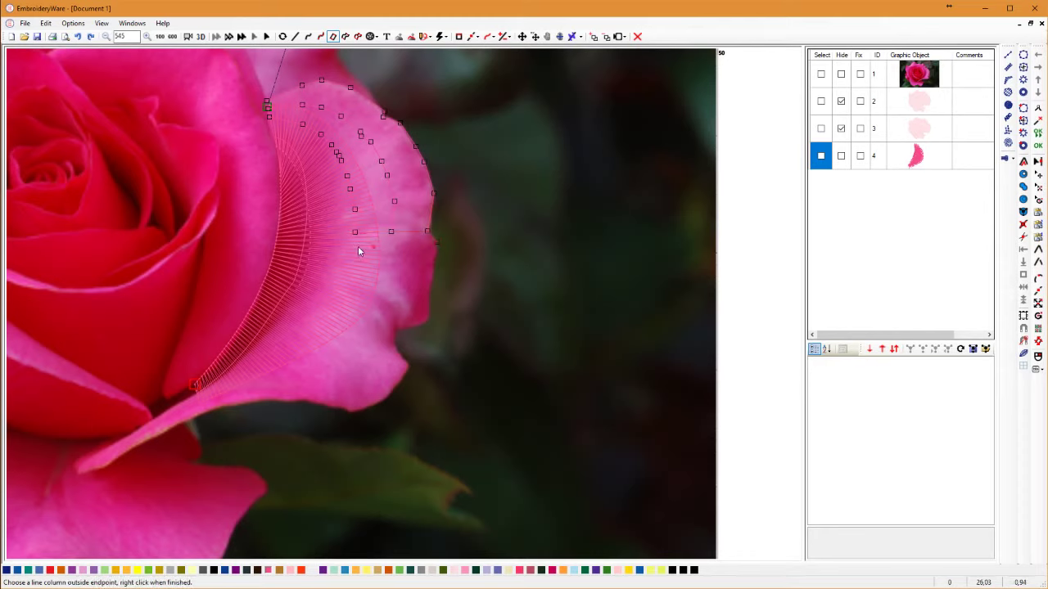
{"action": "left_click", "coordinate": [356, 248]}
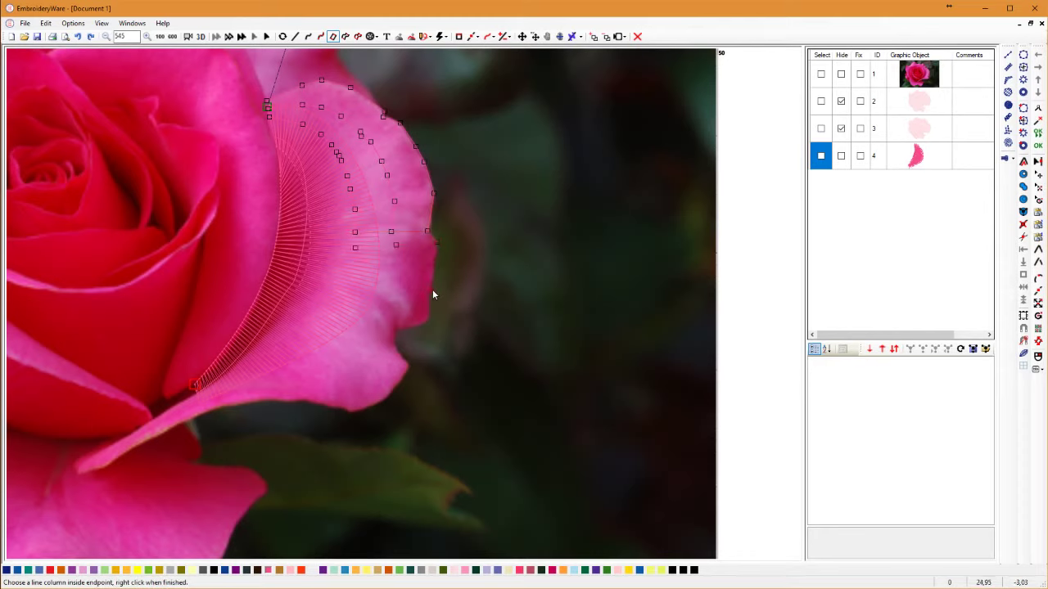
{"action": "left_click", "coordinate": [428, 291]}
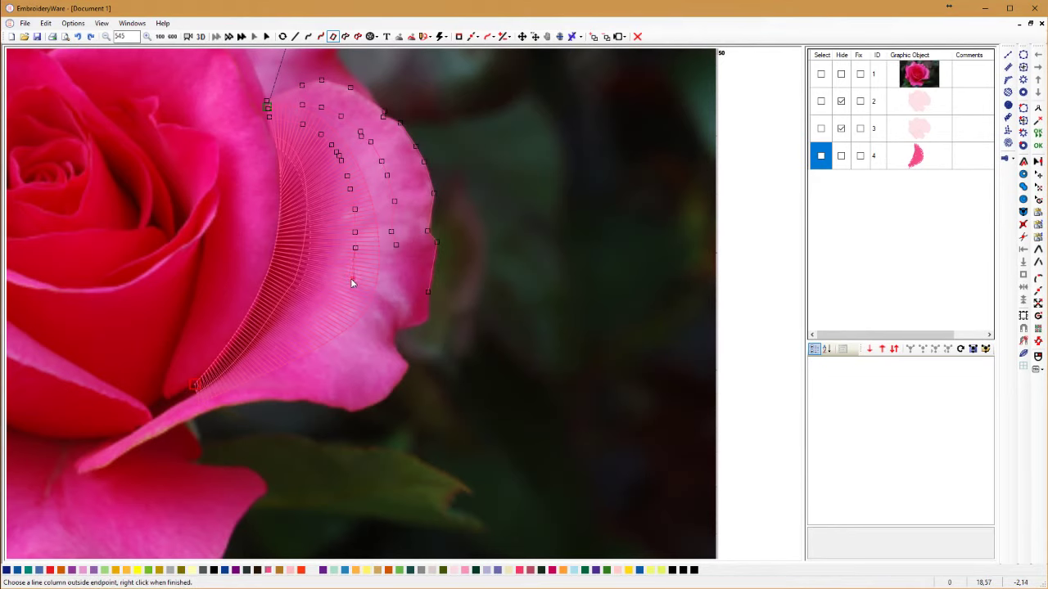
{"action": "left_click", "coordinate": [352, 279]}
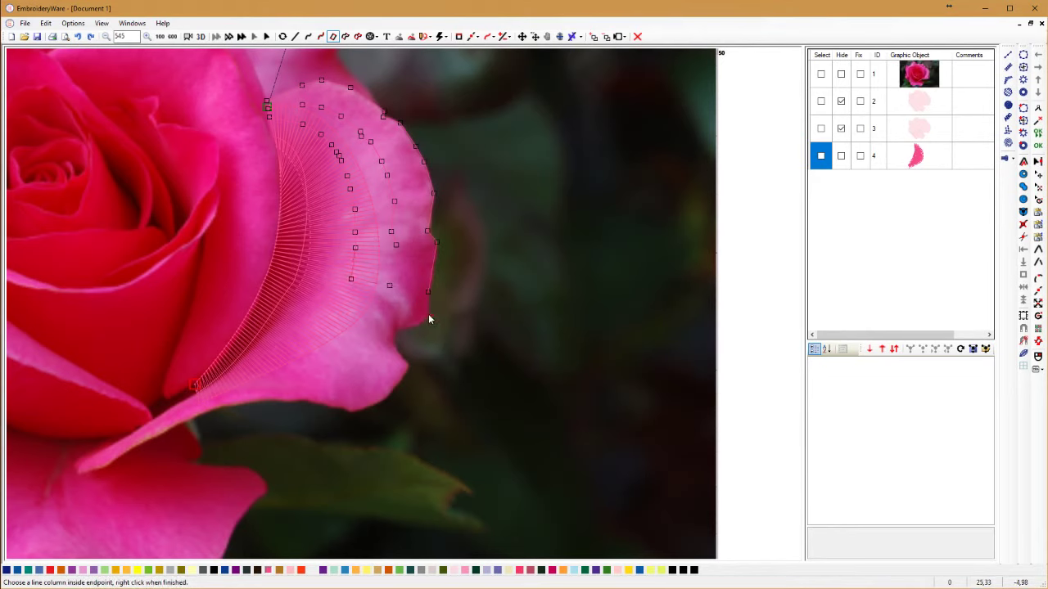
Carry the line column around the petal's lower outer corner and into the notch, pairing rim points with inside points
{"action": "left_click", "coordinate": [349, 314]}
{"action": "left_click", "coordinate": [343, 304]}
{"action": "left_click", "coordinate": [386, 310]}
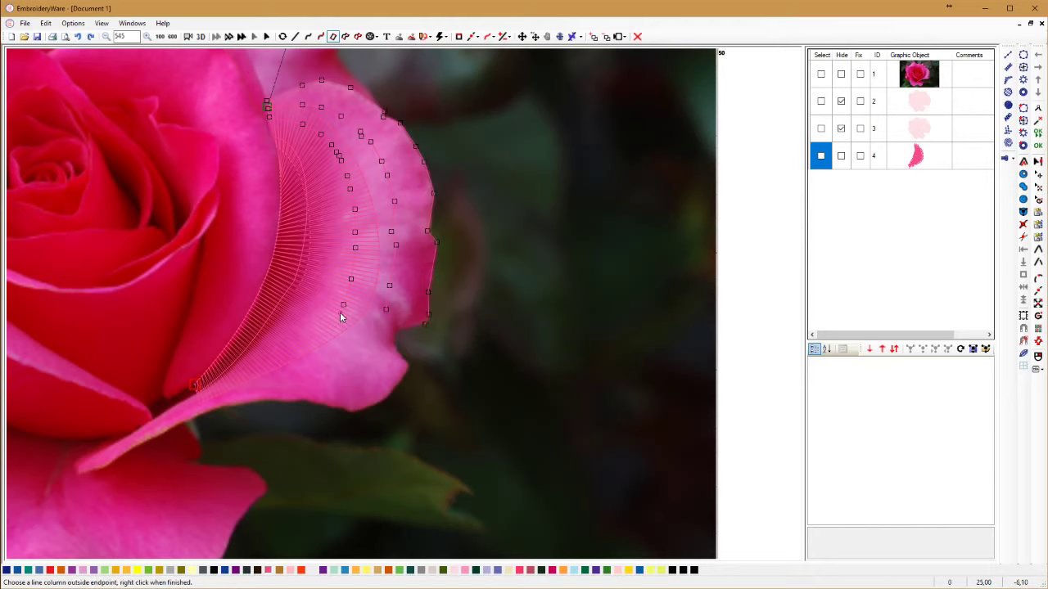
{"action": "left_click", "coordinate": [338, 311]}
{"action": "left_click", "coordinate": [397, 327]}
{"action": "left_click", "coordinate": [365, 324]}
{"action": "left_click", "coordinate": [331, 321]}
{"action": "left_click", "coordinate": [395, 343]}
{"action": "left_click", "coordinate": [322, 332]}
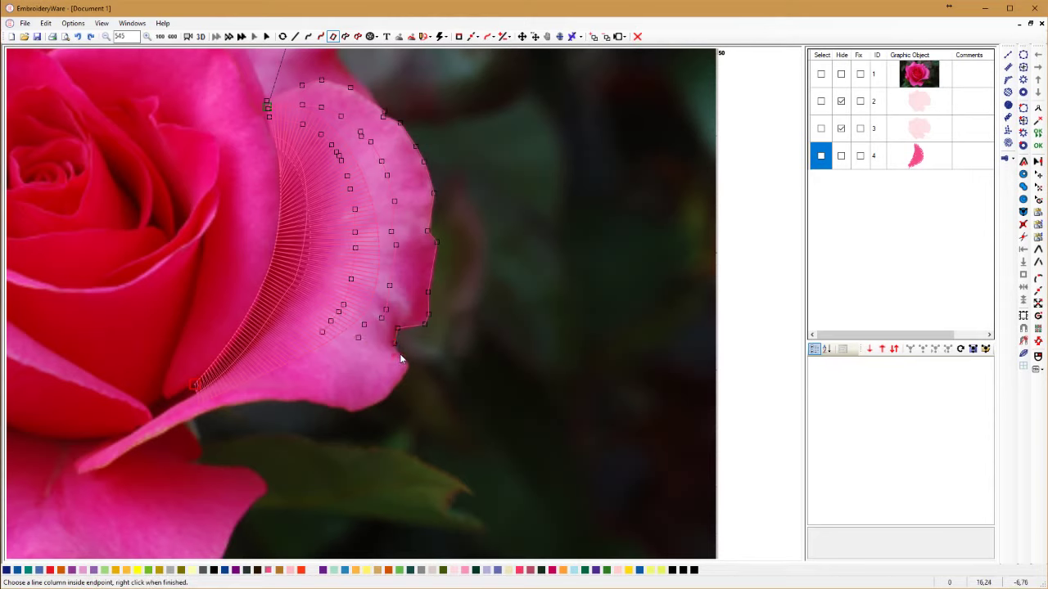
Extend the line column around the outer side of the lobe below the notch with three more pairs of rim and inside points
{"action": "left_click", "coordinate": [408, 365]}
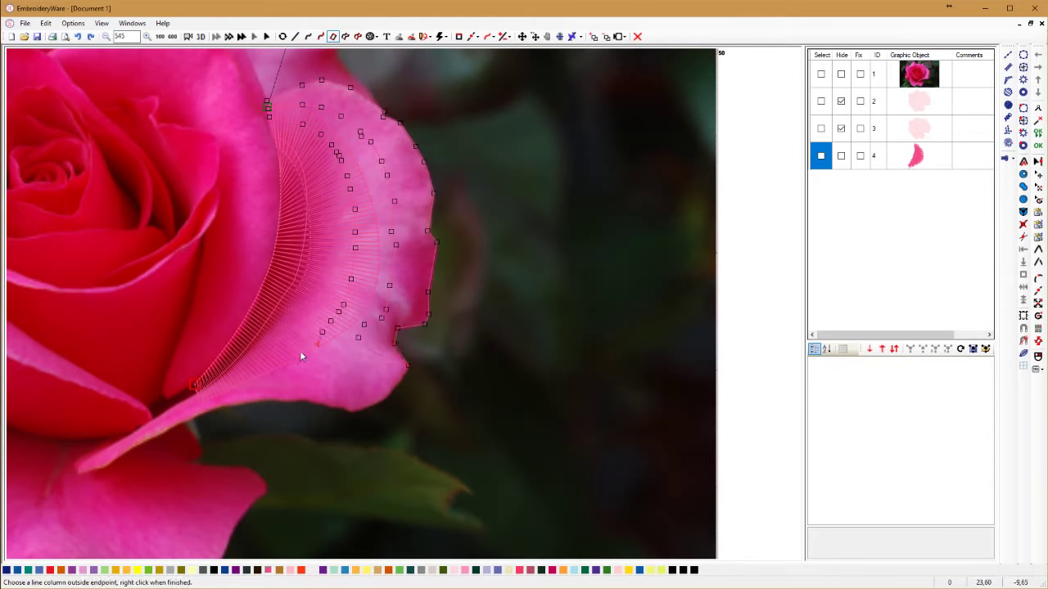
{"action": "left_click", "coordinate": [299, 349]}
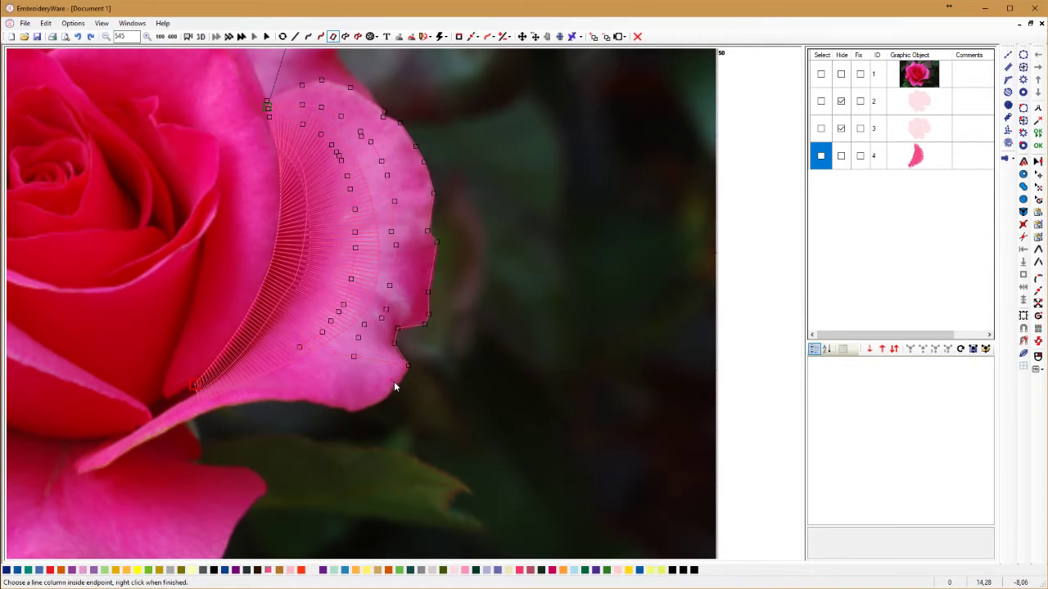
{"action": "left_click", "coordinate": [384, 391]}
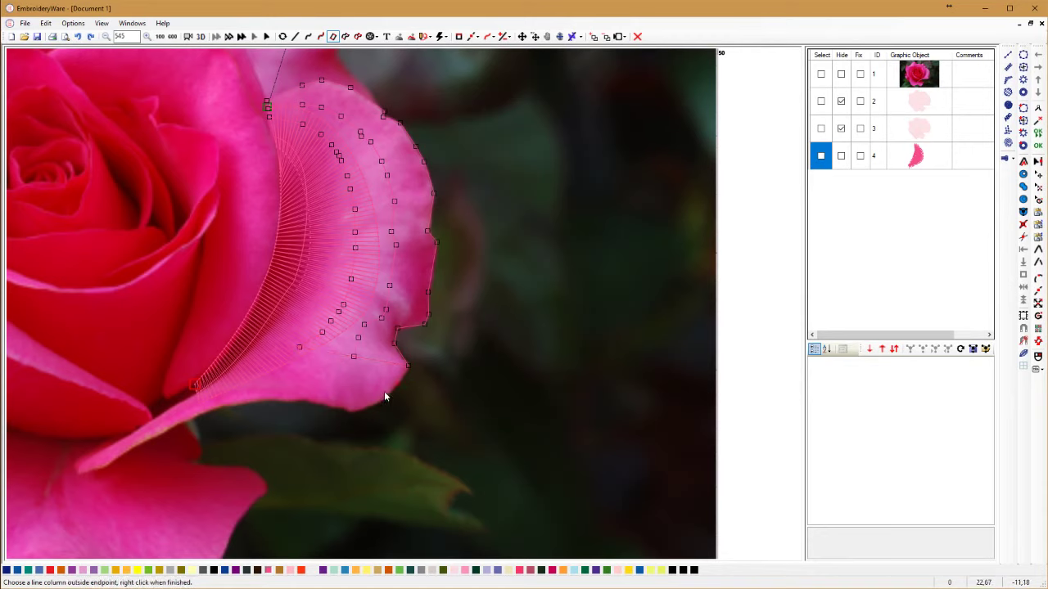
{"action": "left_click", "coordinate": [289, 350]}
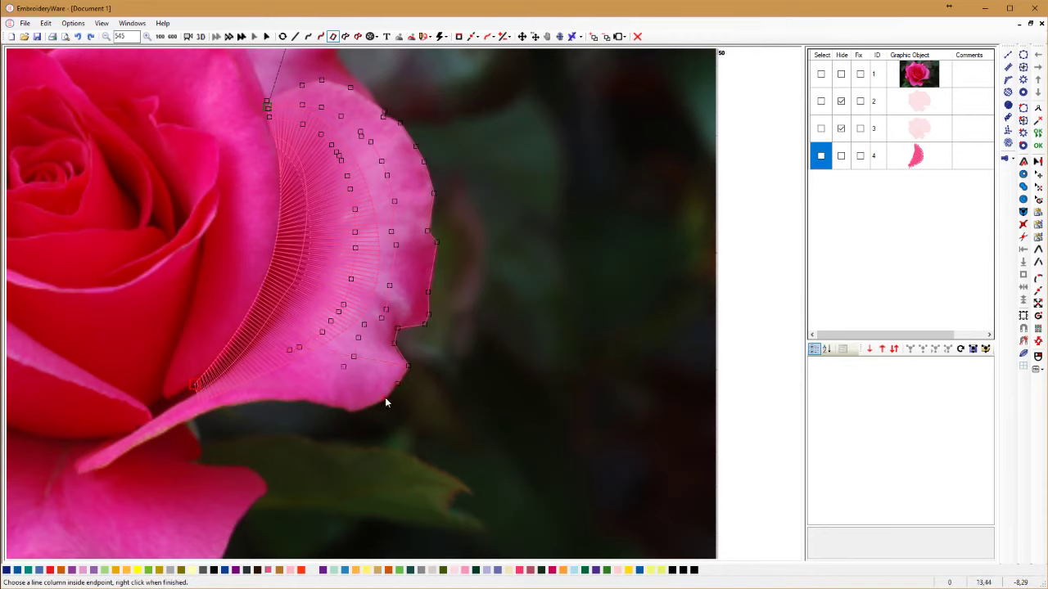
{"action": "left_click", "coordinate": [386, 398]}
{"action": "left_click", "coordinate": [288, 355]}
Continue the line column along the petal's lower edge, placing rim points from the lobe's lowest point inward with paired inside points
{"action": "left_click", "coordinate": [349, 411]}
{"action": "left_click", "coordinate": [286, 358]}
{"action": "left_click", "coordinate": [303, 399]}
{"action": "left_click", "coordinate": [275, 365]}
{"action": "left_click", "coordinate": [264, 364]}
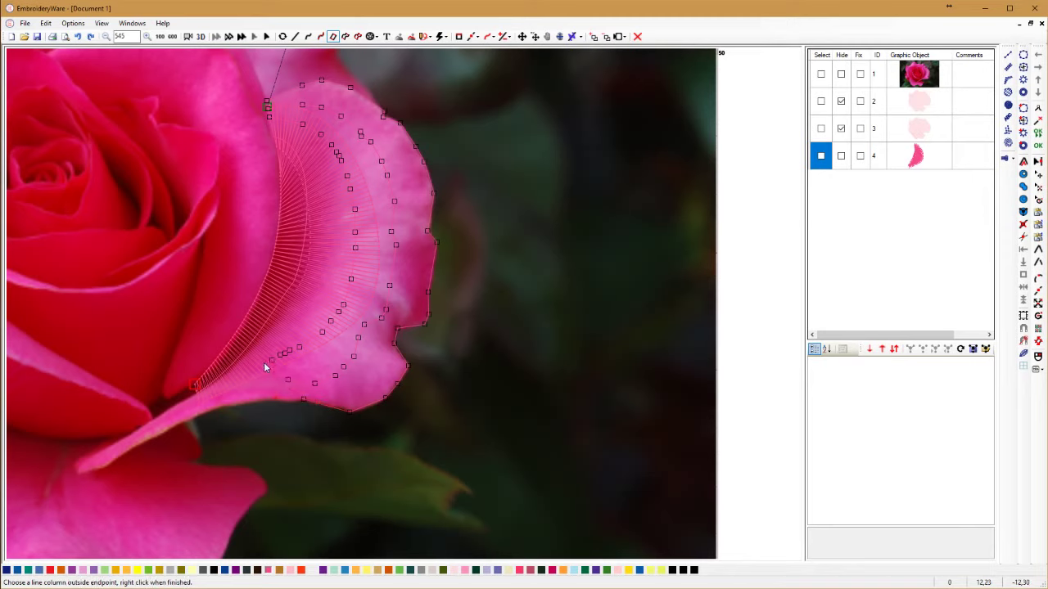
{"action": "left_click", "coordinate": [263, 364]}
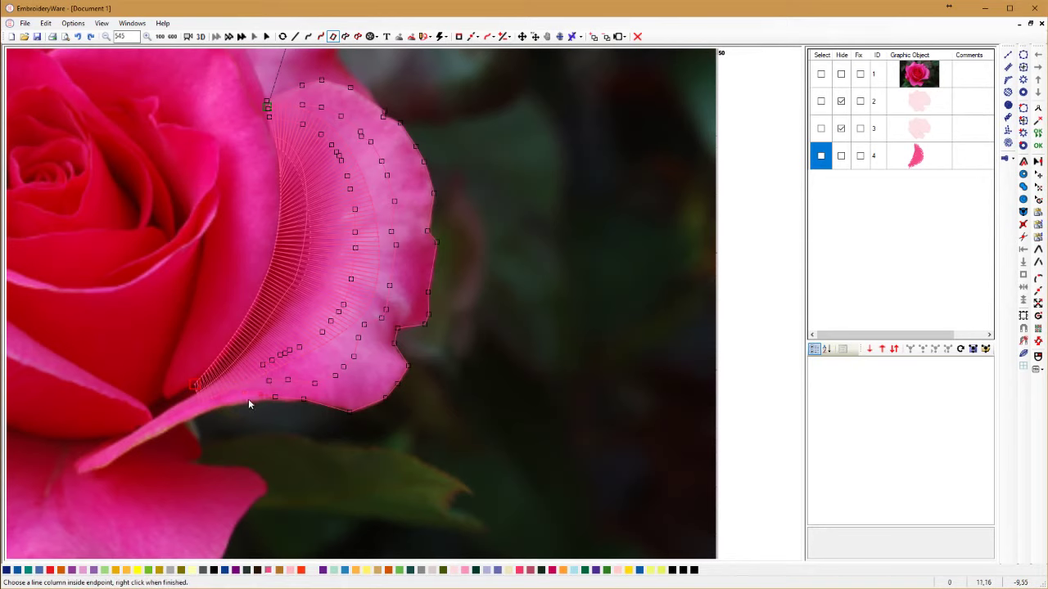
Taper the line column toward the petal's lower inner tip with the last point pairs and finish it at the curved column's end
{"action": "left_click", "coordinate": [248, 399]}
{"action": "left_click", "coordinate": [238, 389]}
{"action": "left_click", "coordinate": [225, 403]}
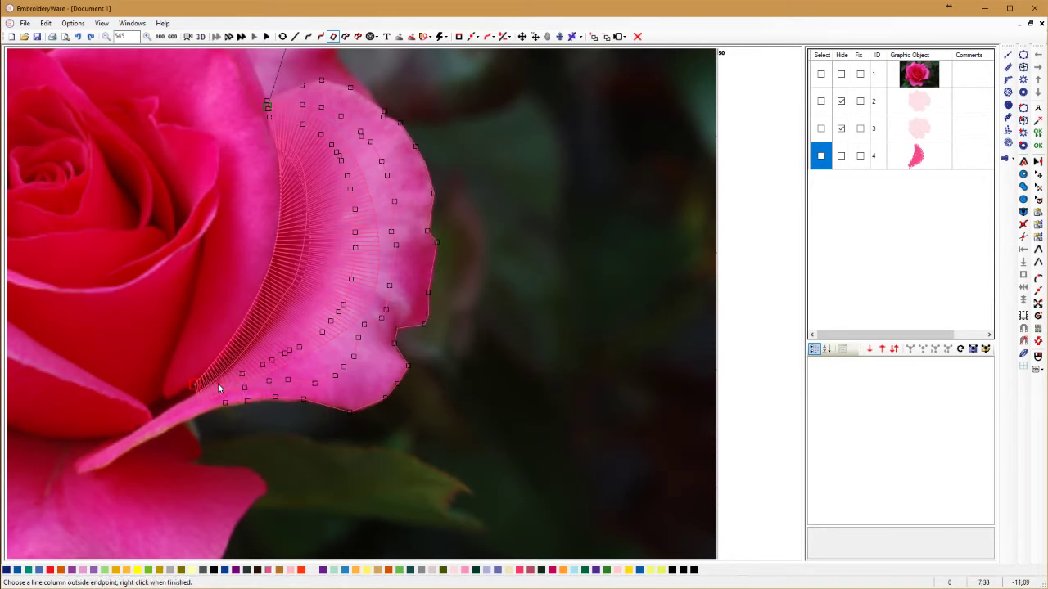
{"action": "left_click", "coordinate": [218, 388]}
{"action": "left_click", "coordinate": [203, 415]}
{"action": "left_click", "coordinate": [197, 391]}
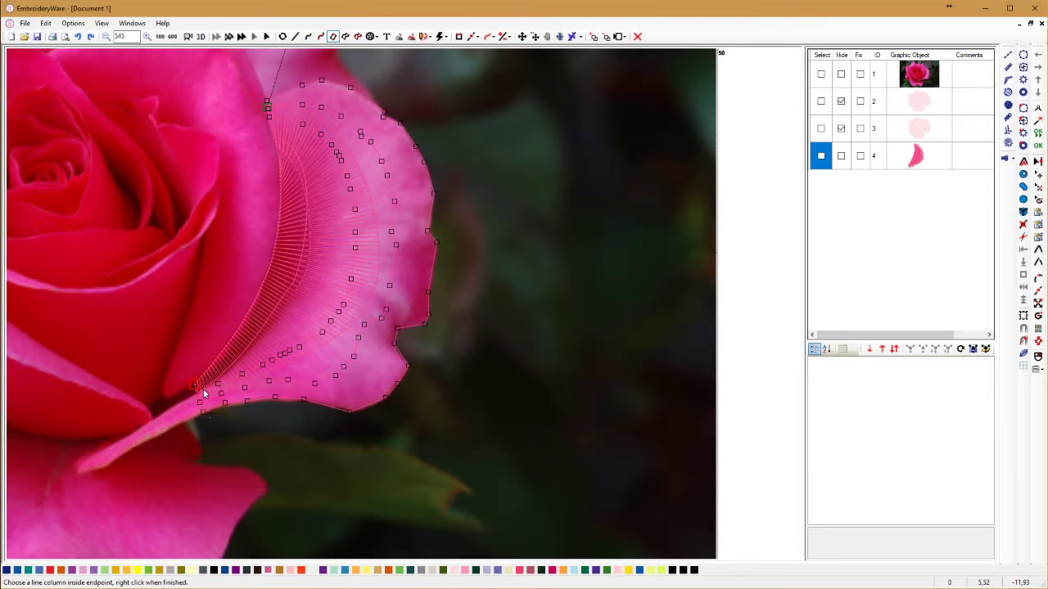
{"action": "right_click", "coordinate": [203, 388]}
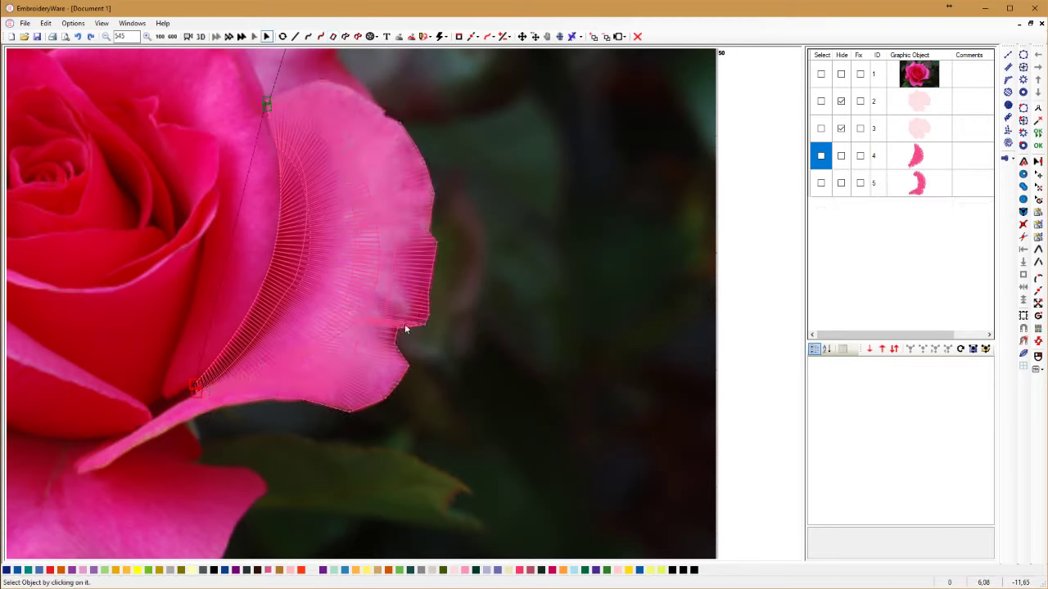
Select the new line column and modify its rim points at the notch and the inside points opposite them
{"action": "left_click", "coordinate": [821, 184]}
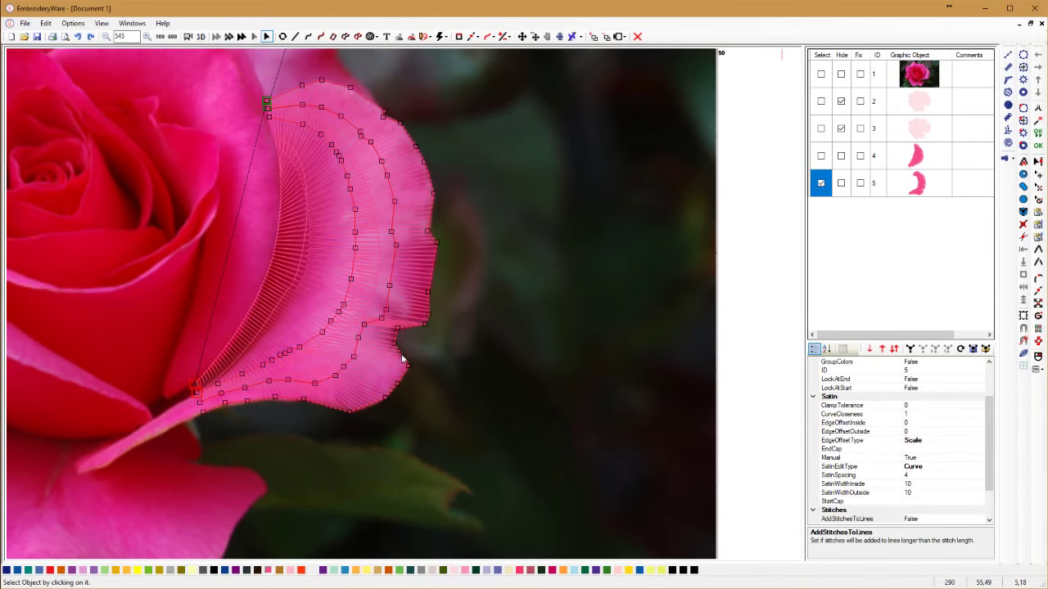
{"action": "left_click", "coordinate": [426, 340]}
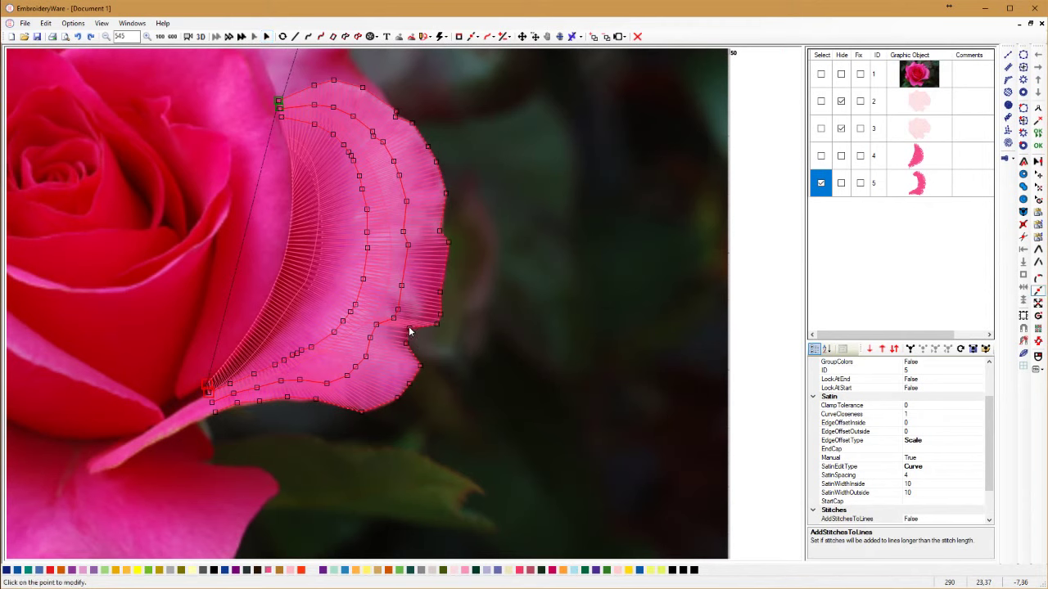
{"action": "left_click_drag", "start_coordinate": [408, 328], "coordinate": [439, 308]}
{"action": "left_click", "coordinate": [356, 308]}
{"action": "left_click", "coordinate": [356, 307]}
{"action": "left_click", "coordinate": [356, 309]}
{"action": "left_click", "coordinate": [396, 312]}
{"action": "scroll", "coordinate": [528, 210], "scroll_direction": "left", "scroll_amount": 2}
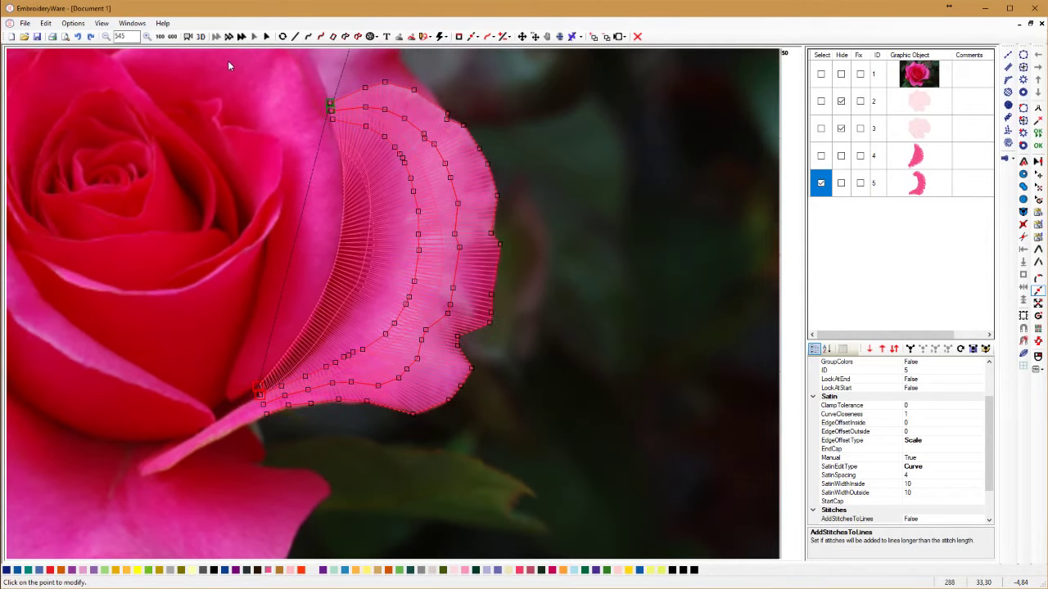
Recolor the outer line column light pink and set its edge offset type to Random
{"action": "left_click", "coordinate": [291, 572]}
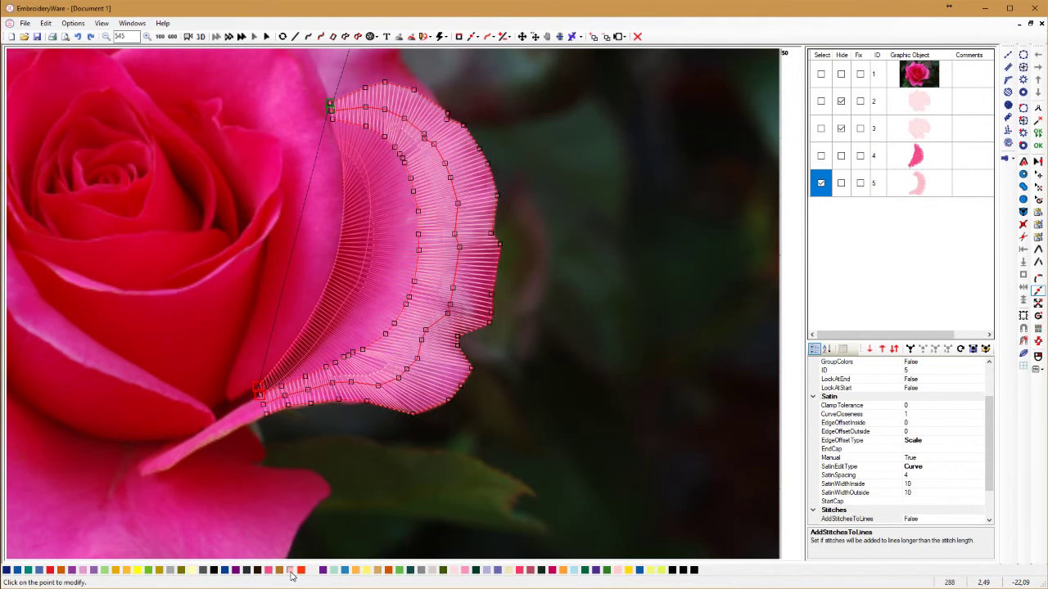
{"action": "left_click", "coordinate": [202, 37]}
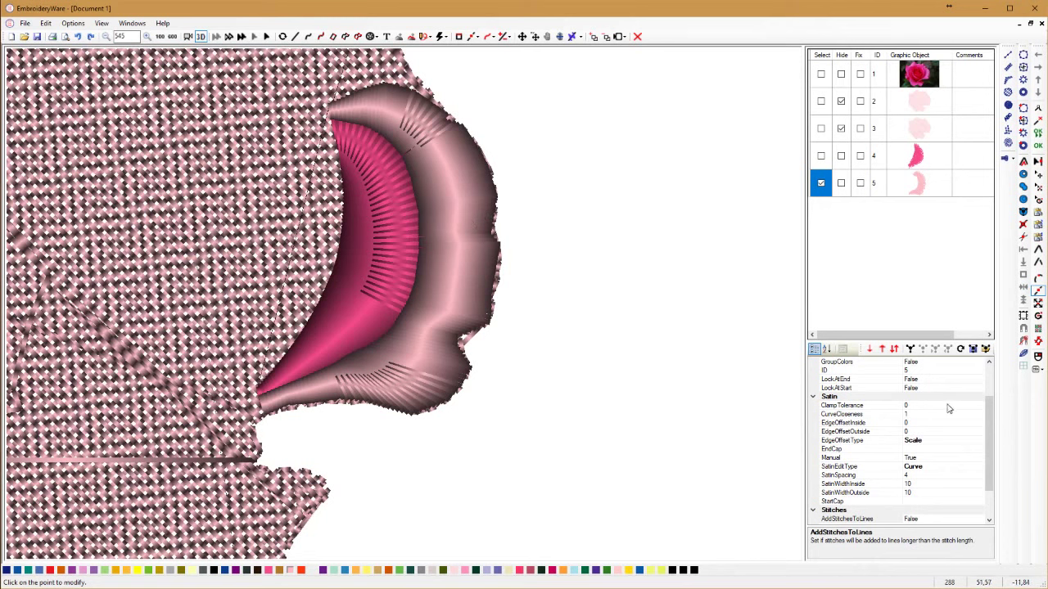
{"action": "left_click", "coordinate": [941, 442]}
{"action": "left_click", "coordinate": [979, 441]}
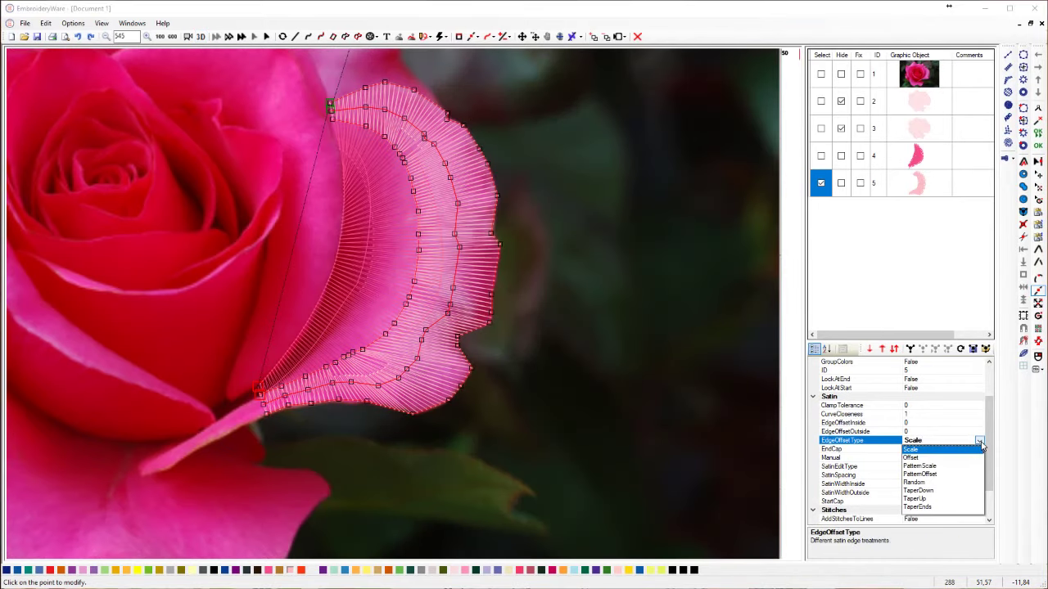
{"action": "left_click", "coordinate": [930, 483]}
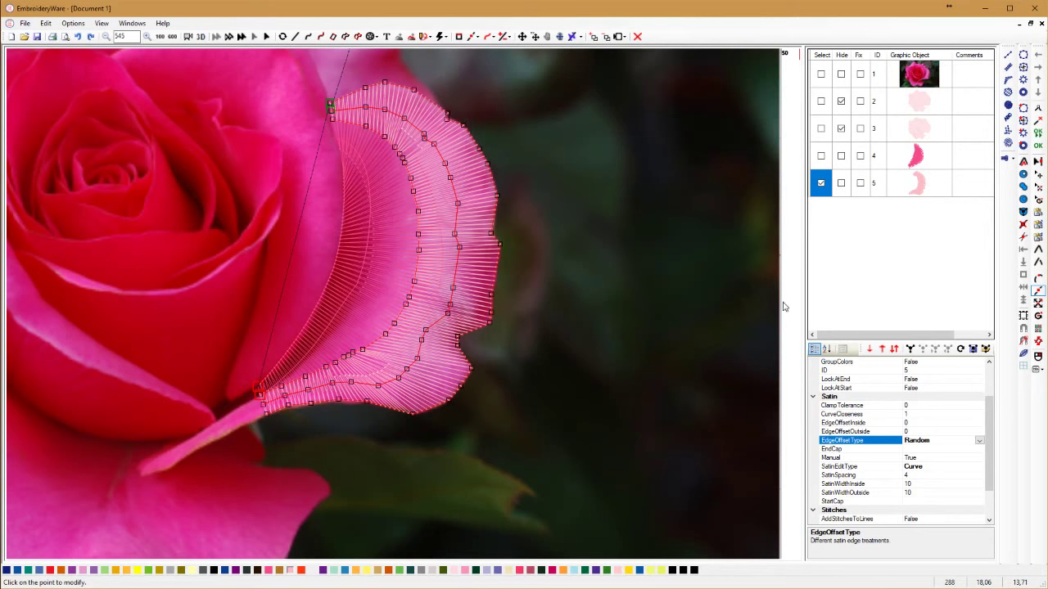
Try outside edge offsets of 1 and 0,5 on the line column, and settle on 0,7
{"action": "left_click", "coordinate": [923, 423]}
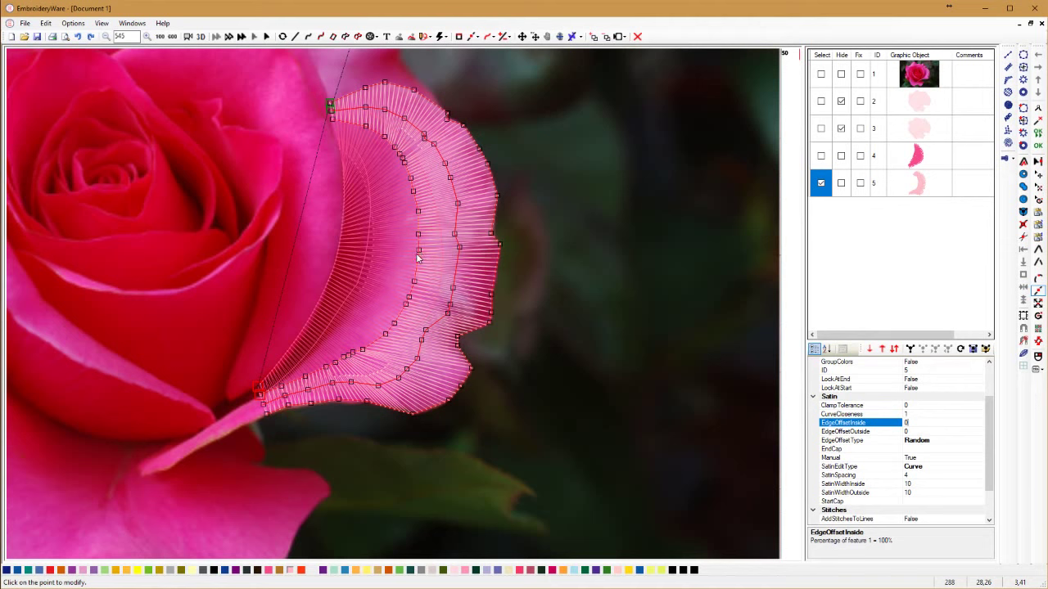
{"action": "left_click", "coordinate": [917, 433]}
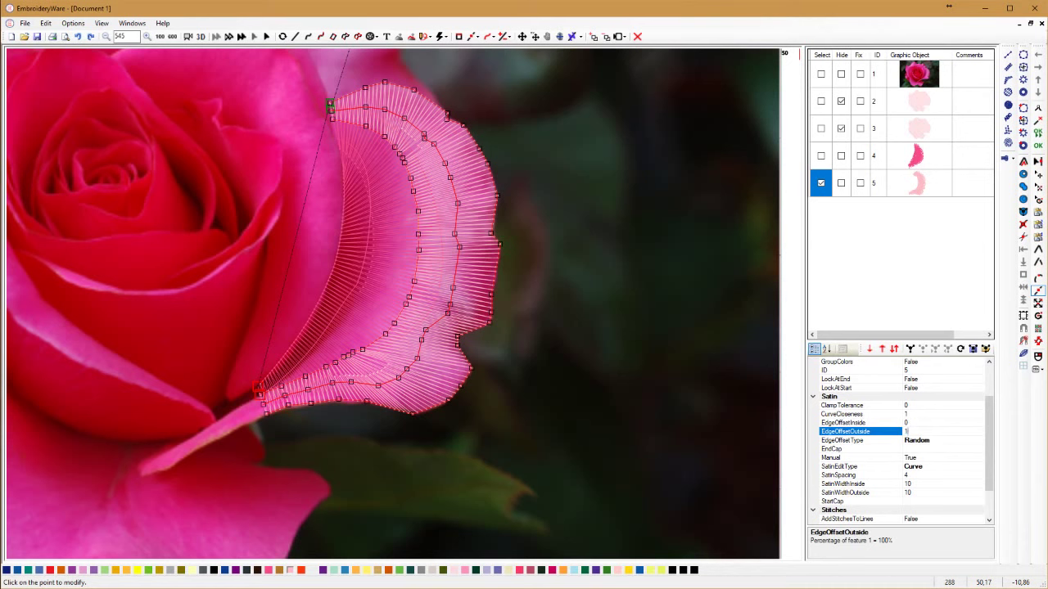
{"action": "key", "text": "Return"}
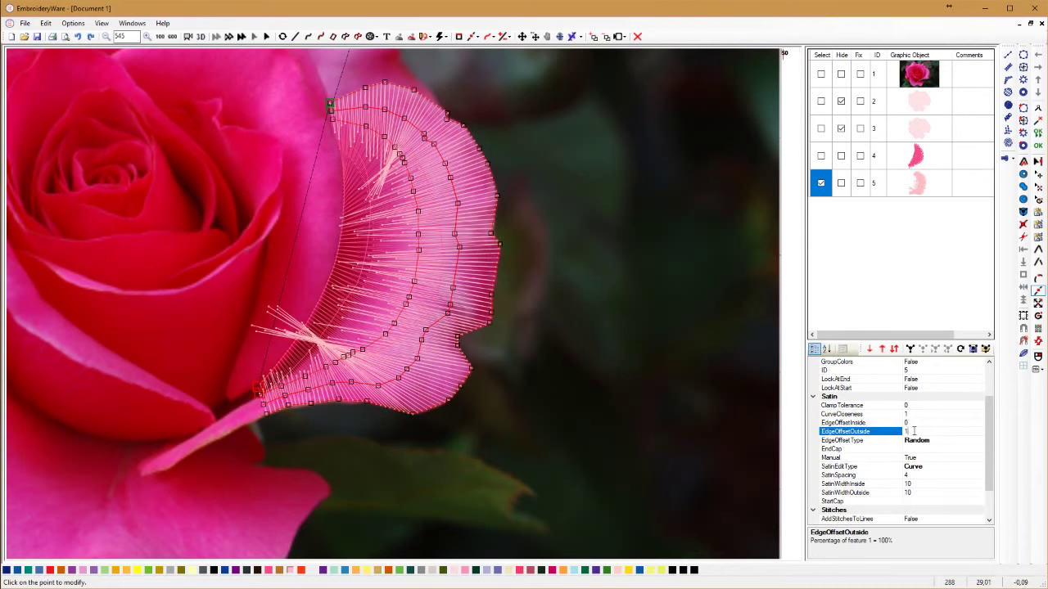
{"action": "key", "text": "Return"}
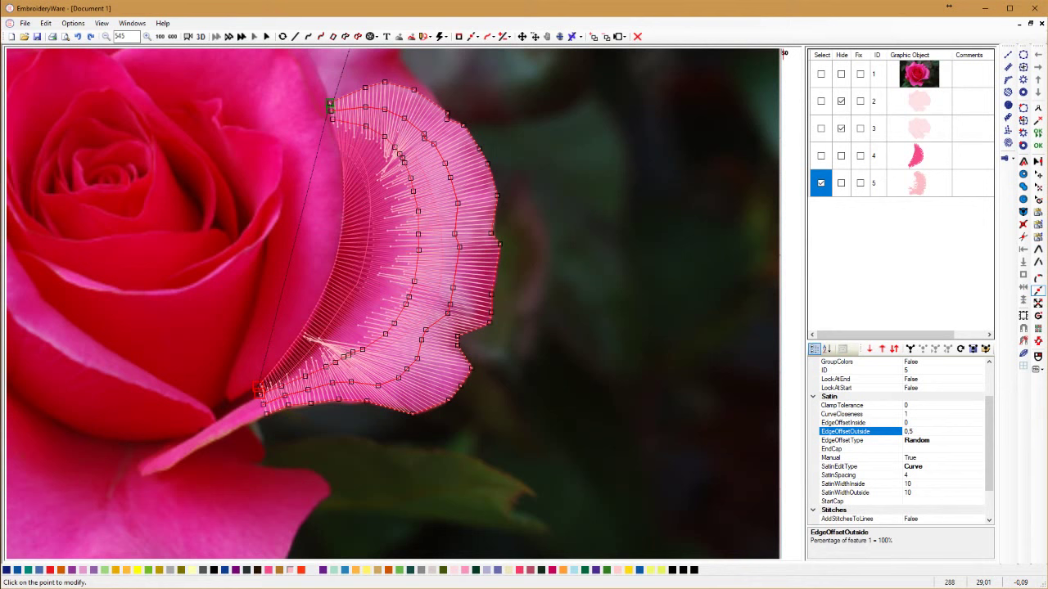
{"action": "left_click", "coordinate": [909, 431]}
{"action": "type", "text": "0,7"}
{"action": "key", "text": "Return"}
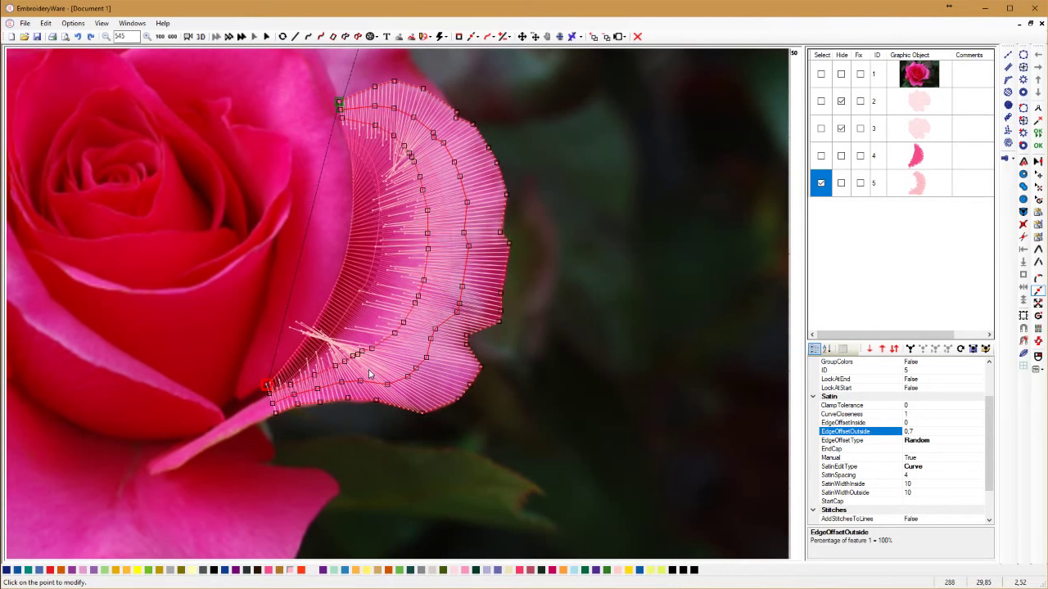
Spread out the column's inside points along the lower bend where stitches cross, and check the stitching in the 3D preview
{"action": "left_click_drag", "start_coordinate": [352, 358], "coordinate": [390, 349]}
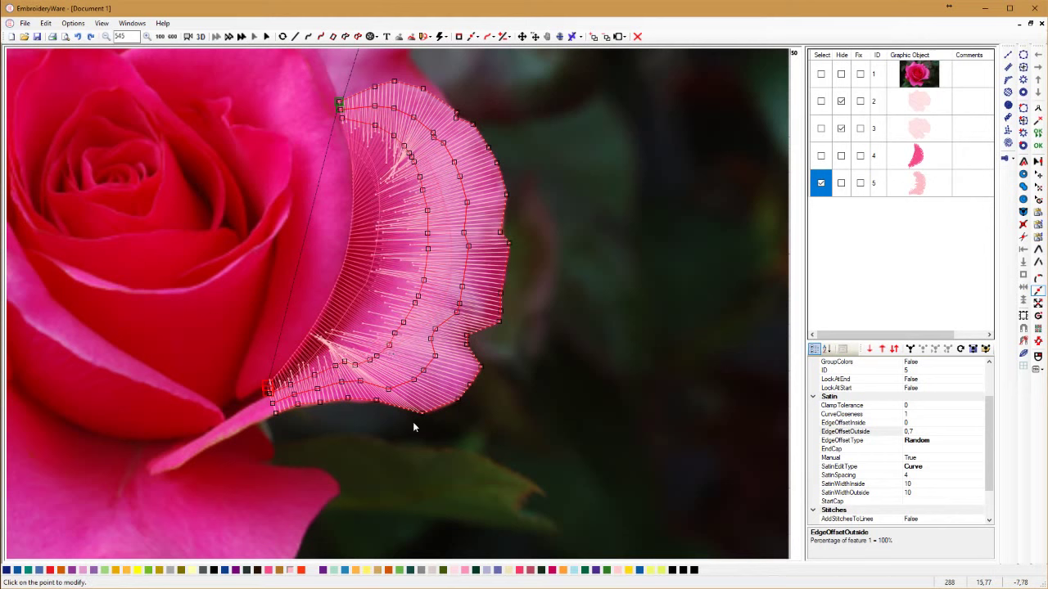
{"action": "mouse_move", "coordinate": [422, 415]}
{"action": "left_mouse_down"}
{"action": "mouse_move", "coordinate": [407, 405]}
{"action": "mouse_move", "coordinate": [424, 411]}
{"action": "left_mouse_up"}
{"action": "left_click", "coordinate": [202, 36]}
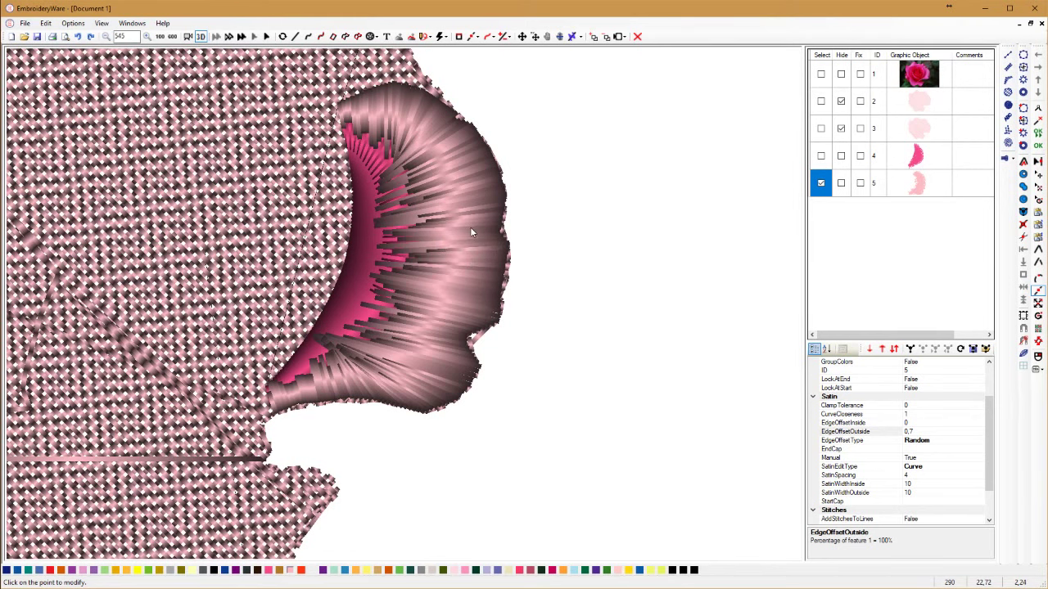
{"action": "key", "text": "3"}
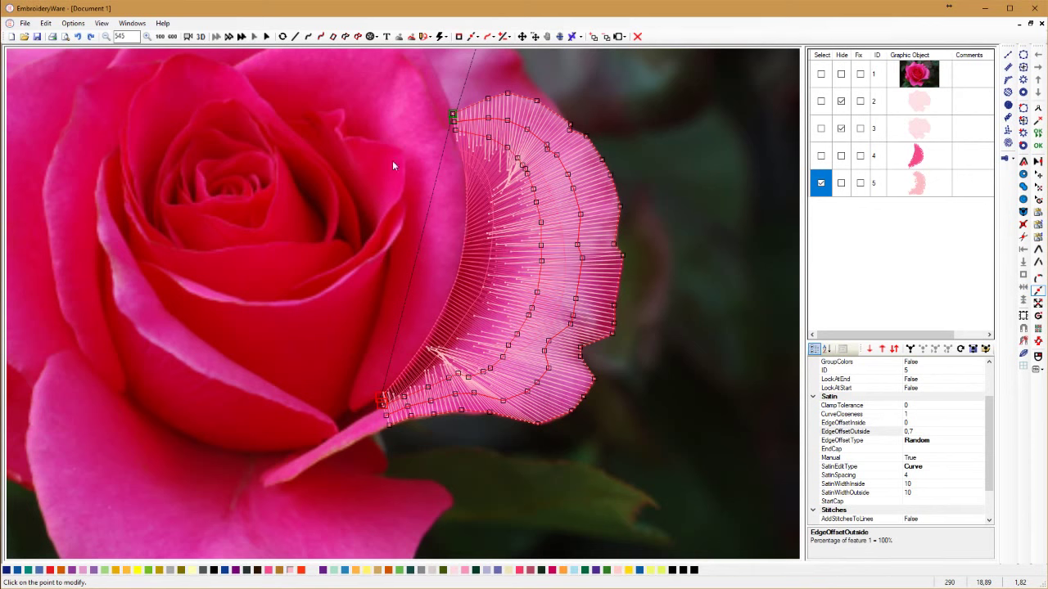
Start a curve column on the next inner petal, arching its inside and outside curves from beside the rose's center to the petal's right side
{"action": "scroll", "coordinate": [455, 203], "scroll_direction": "up", "scroll_amount": 1}
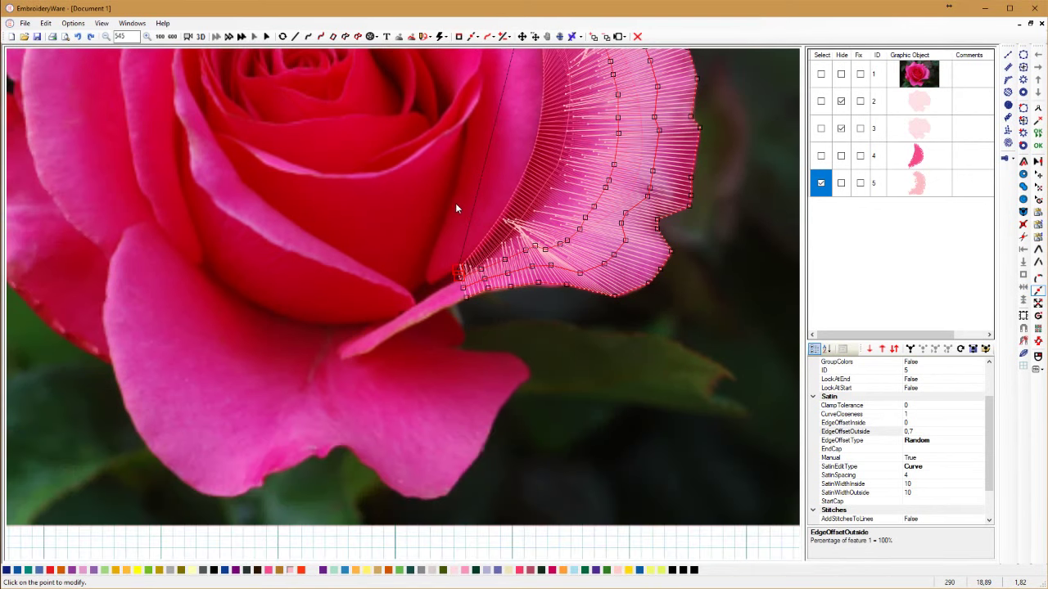
{"action": "scroll", "coordinate": [372, 357], "scroll_direction": "down", "scroll_amount": 1}
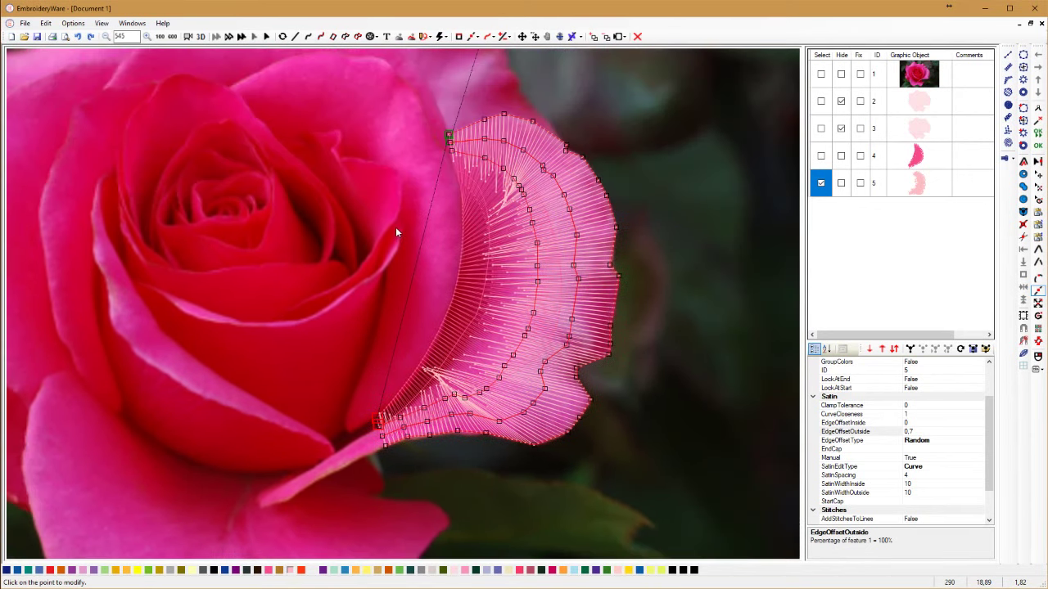
{"action": "scroll", "coordinate": [388, 139], "scroll_direction": "up", "scroll_amount": 1}
{"action": "left_click", "coordinate": [345, 36]}
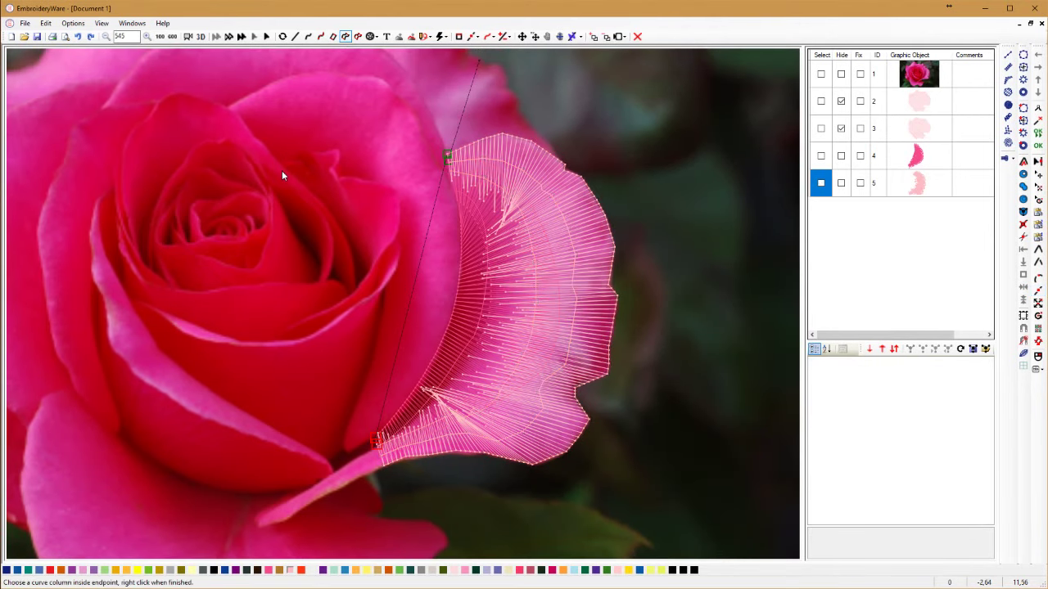
{"action": "left_click", "coordinate": [266, 151]}
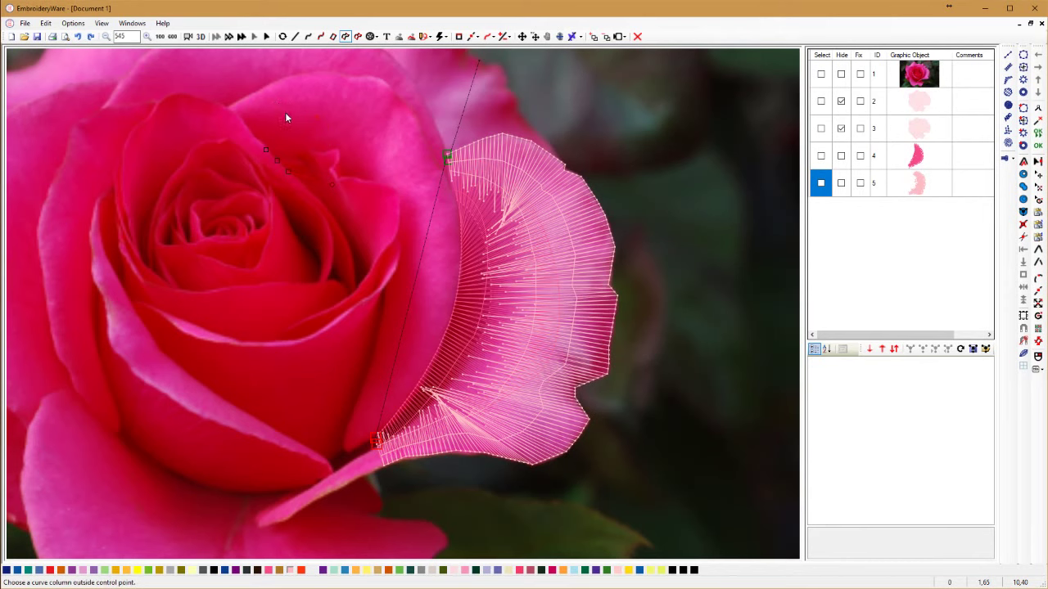
{"action": "left_click", "coordinate": [304, 118]}
{"action": "left_click", "coordinate": [341, 194]}
{"action": "left_click", "coordinate": [394, 151]}
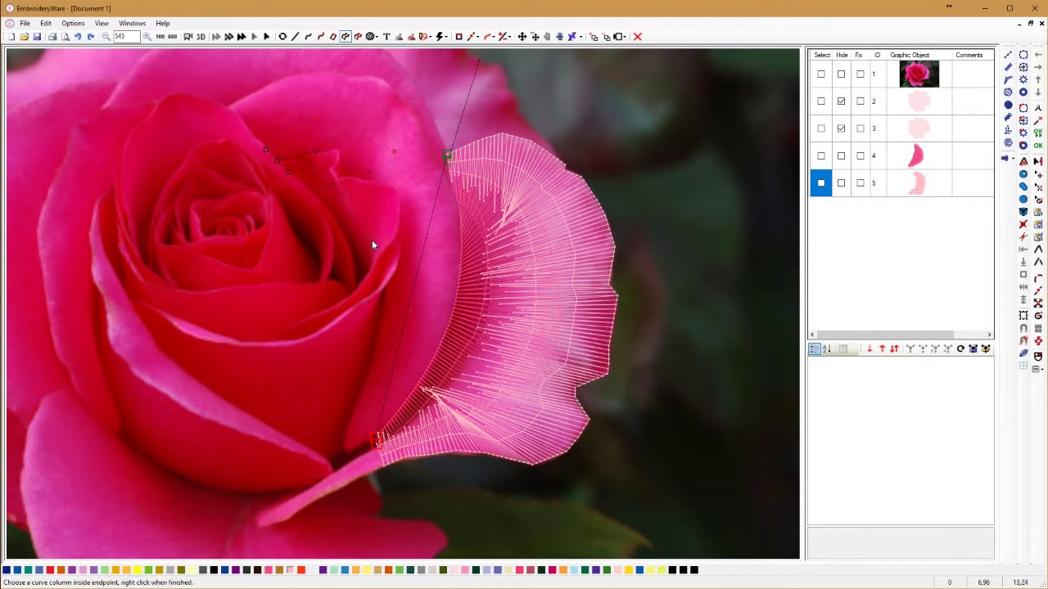
{"action": "left_click", "coordinate": [370, 236]}
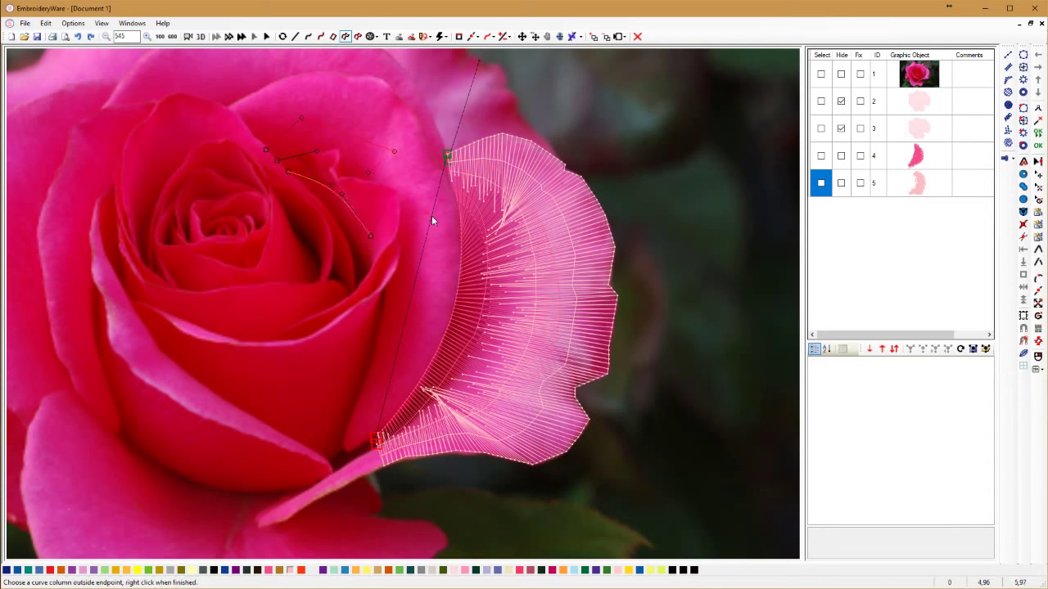
{"action": "left_click", "coordinate": [434, 217]}
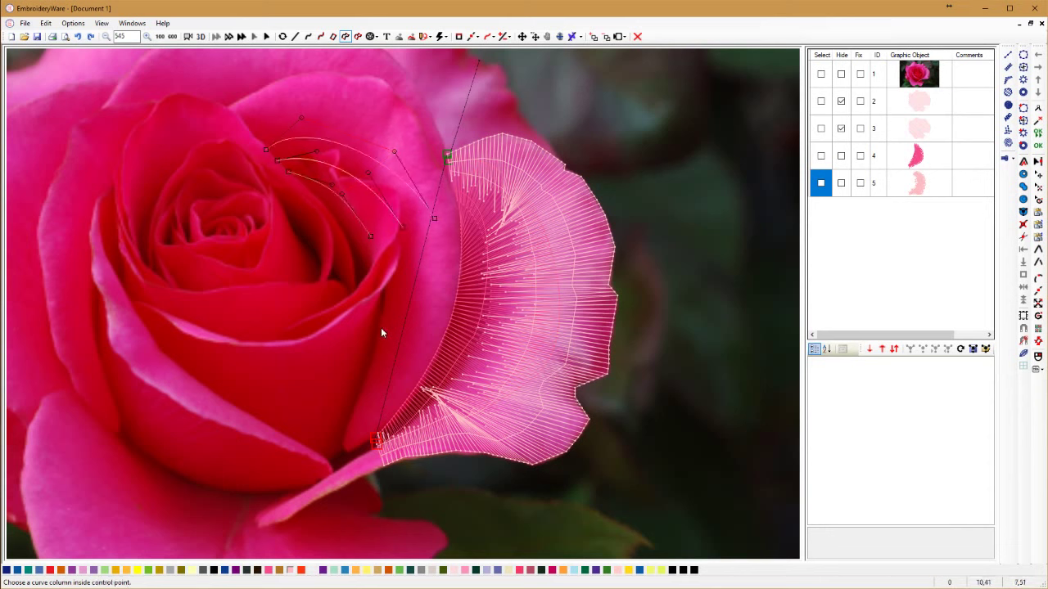
Continue the curve column down the inner petal's right side and finish it at the petal's pointed lower tip
{"action": "left_click", "coordinate": [389, 315]}
{"action": "left_click", "coordinate": [430, 321]}
{"action": "left_click", "coordinate": [370, 417]}
{"action": "left_click", "coordinate": [378, 429]}
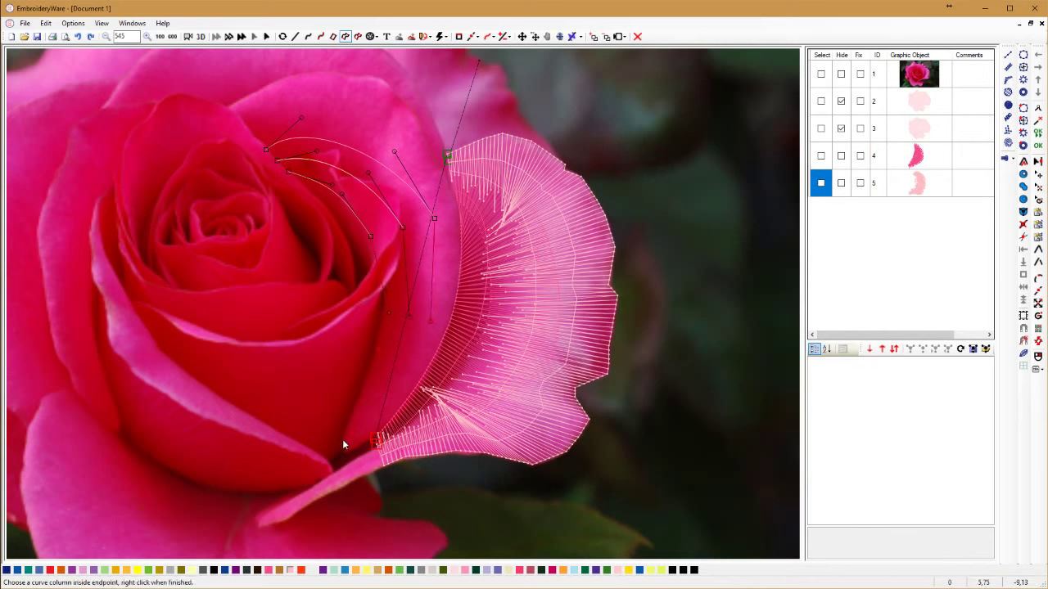
{"action": "left_click", "coordinate": [342, 449]}
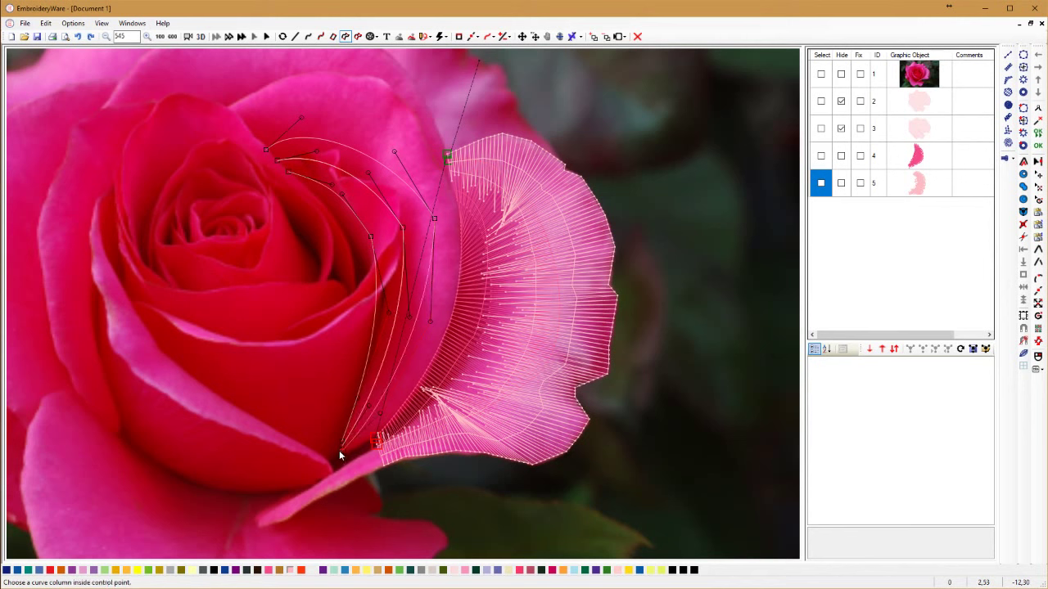
{"action": "right_click", "coordinate": [339, 451]}
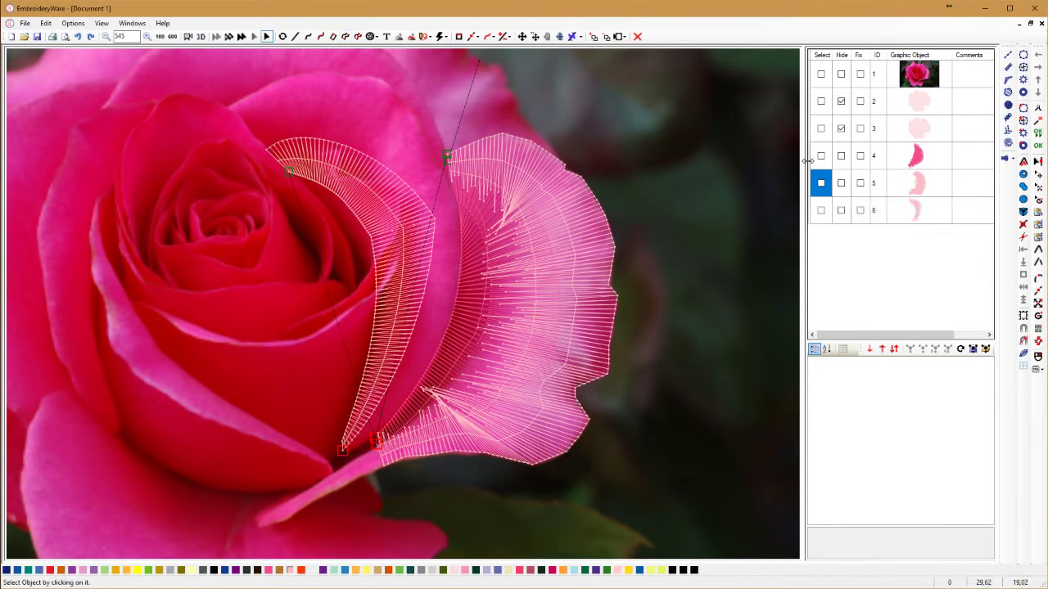
Recolor the new inner-petal curve column bright pink and deselect it
{"action": "left_click", "coordinate": [820, 210]}
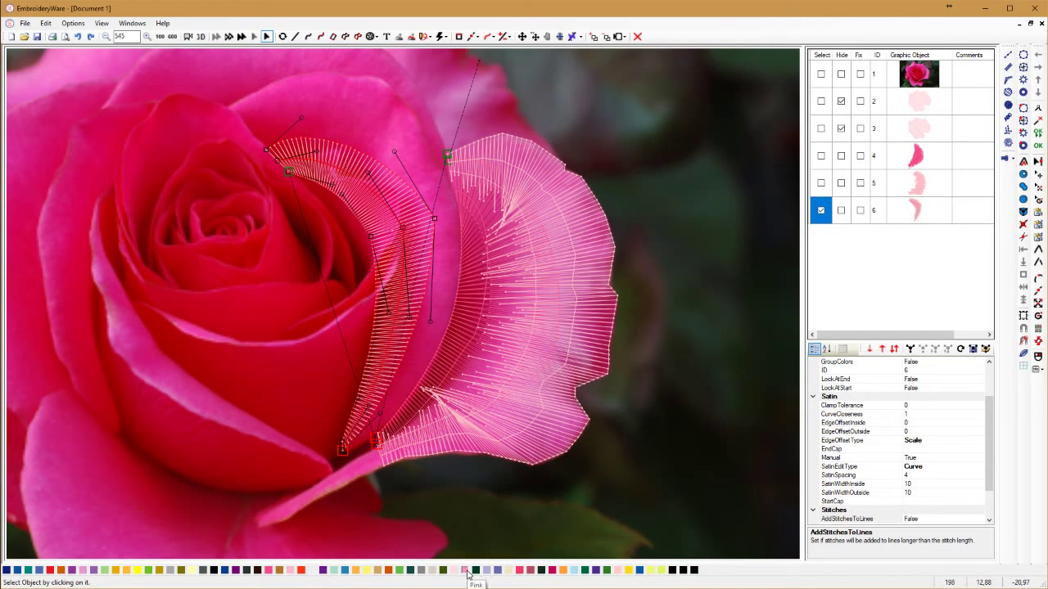
{"action": "left_click", "coordinate": [520, 571]}
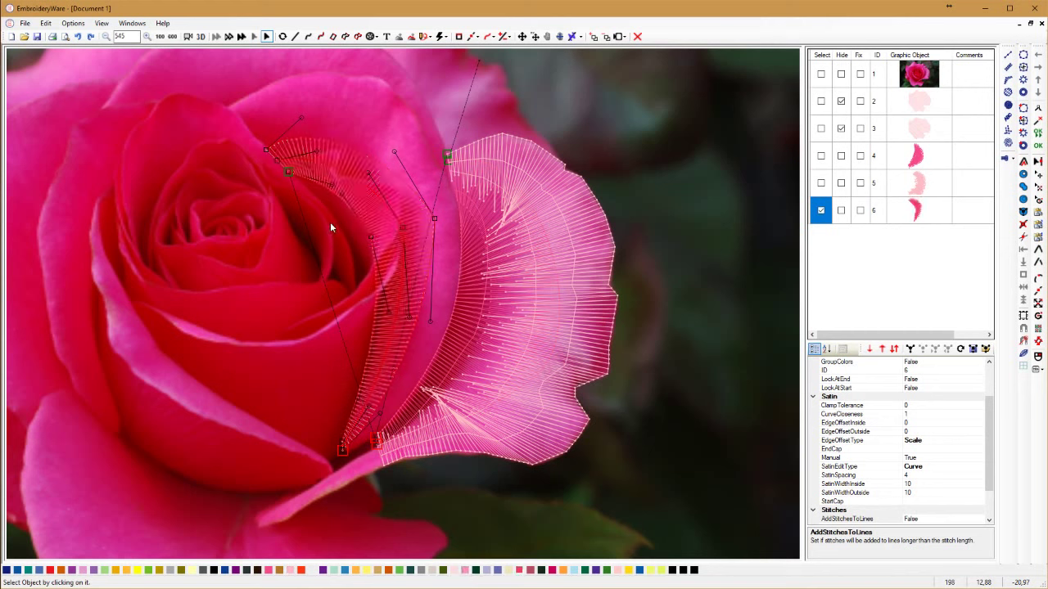
{"action": "left_click", "coordinate": [821, 211]}
Start a wider curve column from the bright-pink column's upper end, running its outside curve along the inner petal's top edge
{"action": "left_click", "coordinate": [345, 36]}
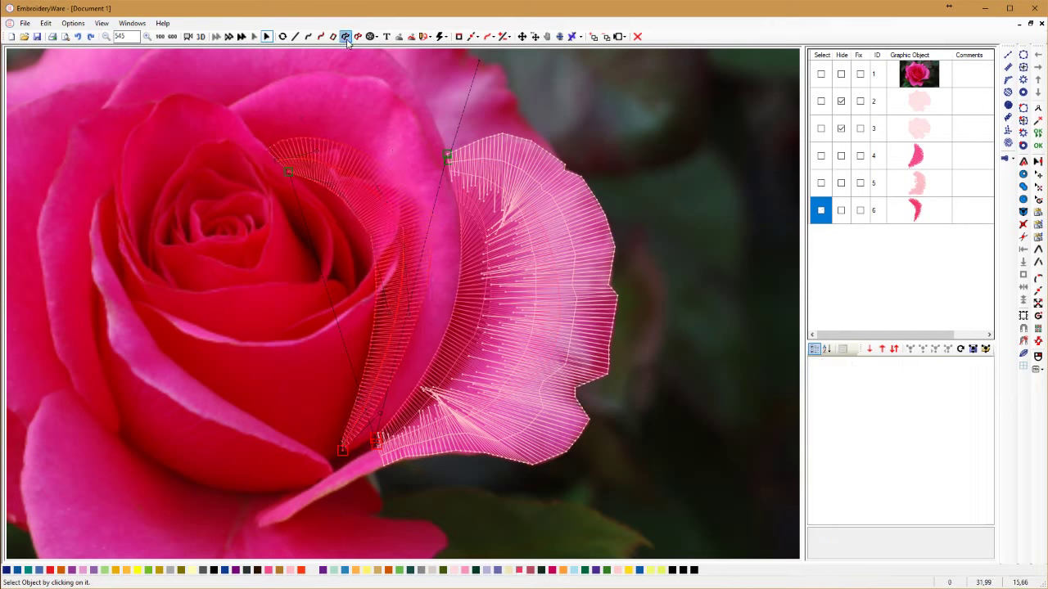
{"action": "left_click", "coordinate": [269, 150]}
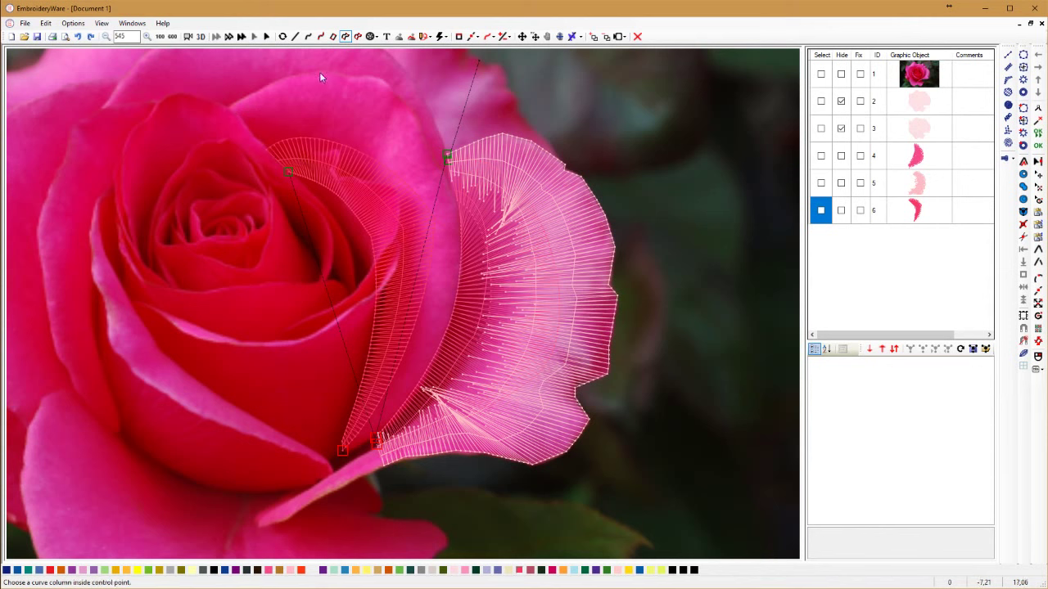
{"action": "left_click", "coordinate": [317, 147]}
{"action": "left_click", "coordinate": [316, 71]}
{"action": "left_click", "coordinate": [341, 78]}
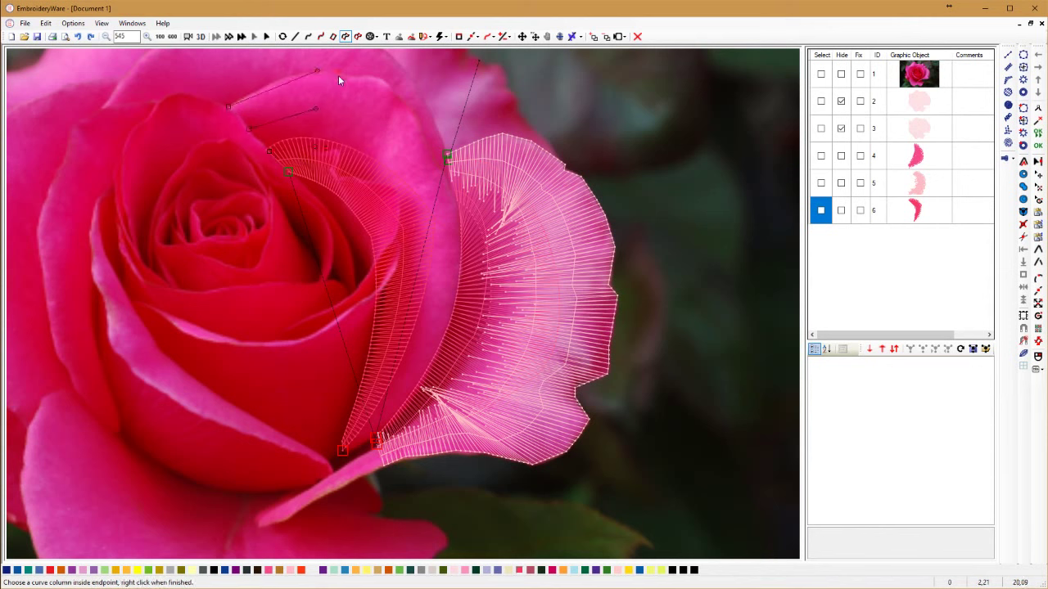
{"action": "left_click", "coordinate": [334, 156]}
{"action": "left_click", "coordinate": [355, 79]}
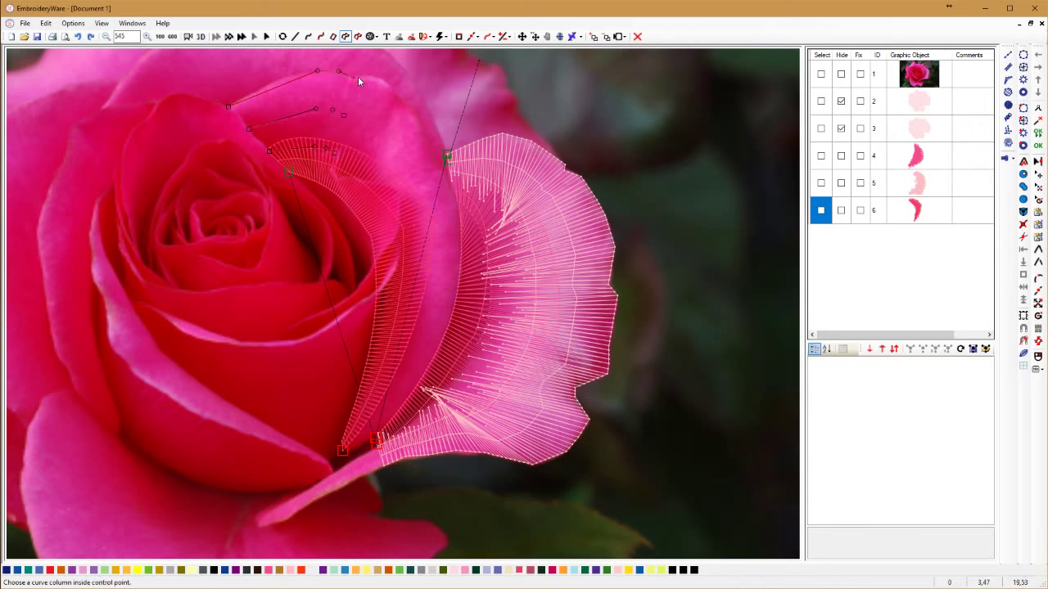
{"action": "left_click", "coordinate": [341, 162]}
{"action": "left_click", "coordinate": [366, 74]}
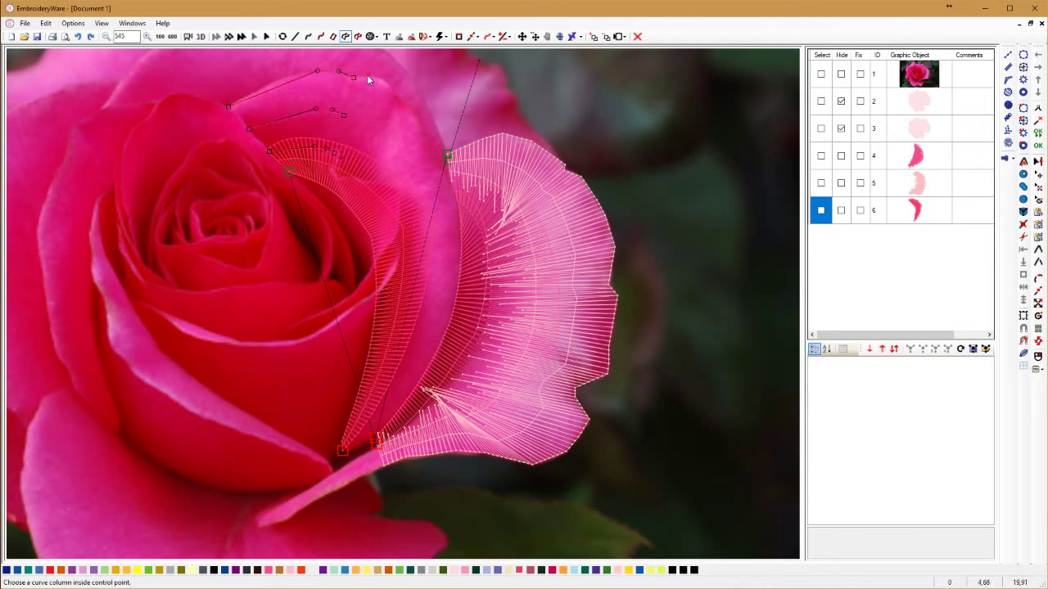
Continue the column's inside and outside curves around the petal's upper right bend with short curve segments
{"action": "left_click", "coordinate": [352, 164]}
{"action": "left_click", "coordinate": [369, 121]}
{"action": "left_click", "coordinate": [356, 165]}
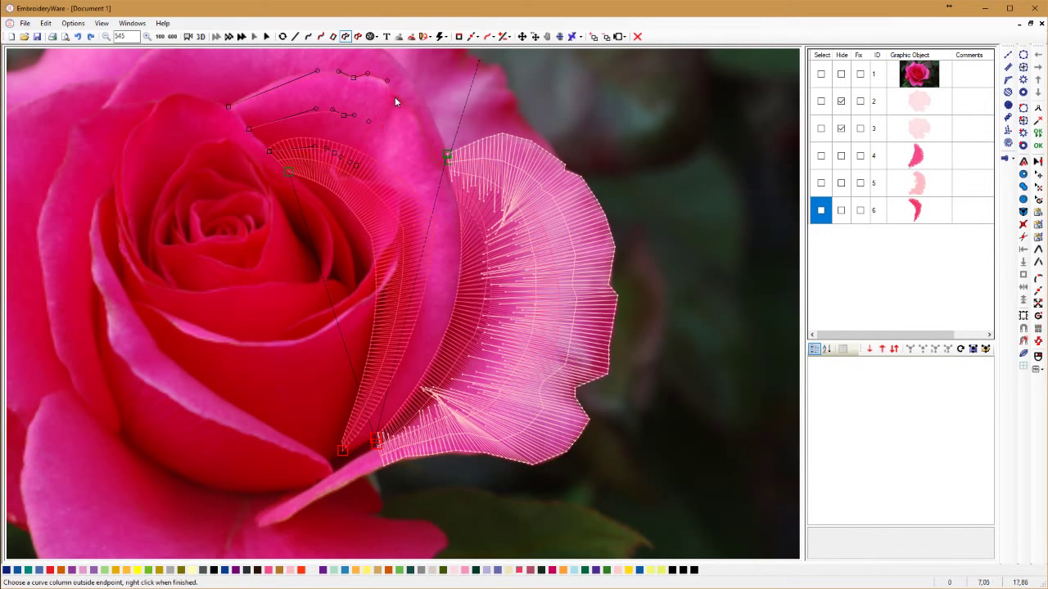
{"action": "left_click", "coordinate": [395, 96]}
{"action": "left_click", "coordinate": [362, 172]}
{"action": "left_click", "coordinate": [411, 104]}
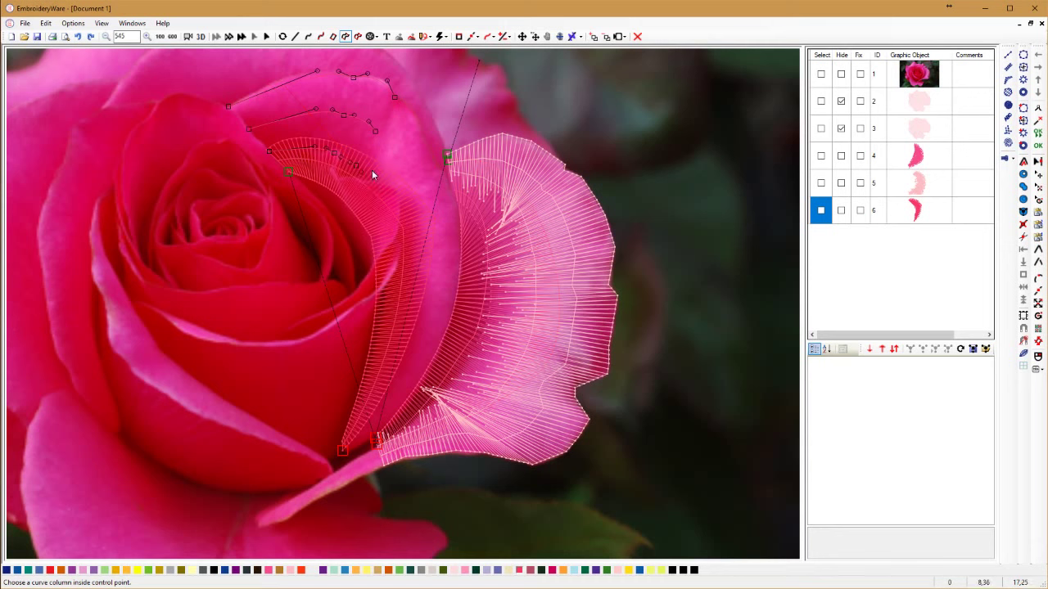
{"action": "left_click", "coordinate": [366, 178]}
{"action": "left_click", "coordinate": [397, 158]}
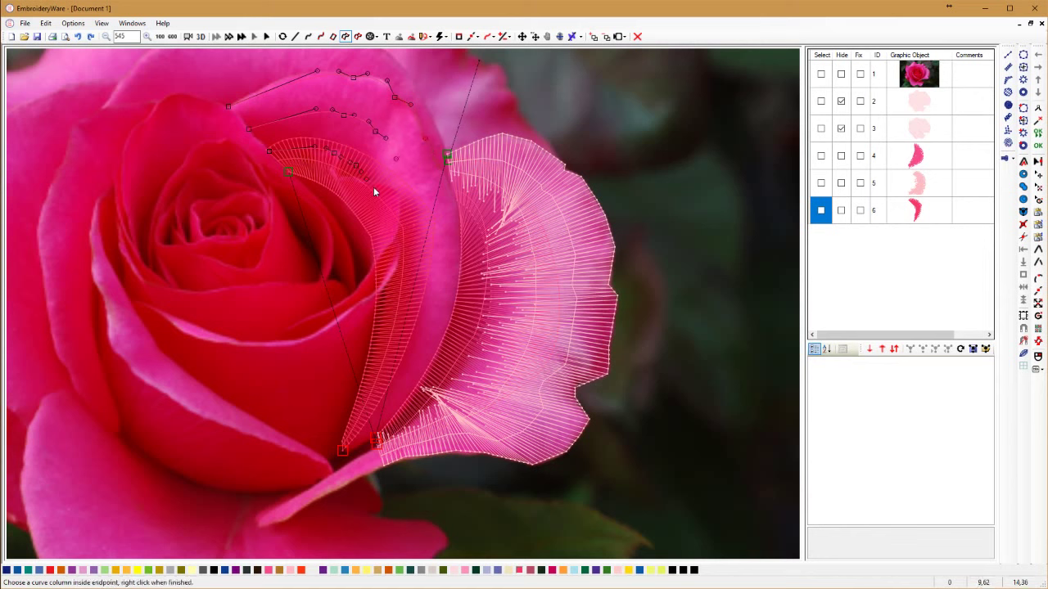
{"action": "left_click", "coordinate": [373, 188]}
{"action": "left_click", "coordinate": [434, 160]}
{"action": "left_click", "coordinate": [416, 189]}
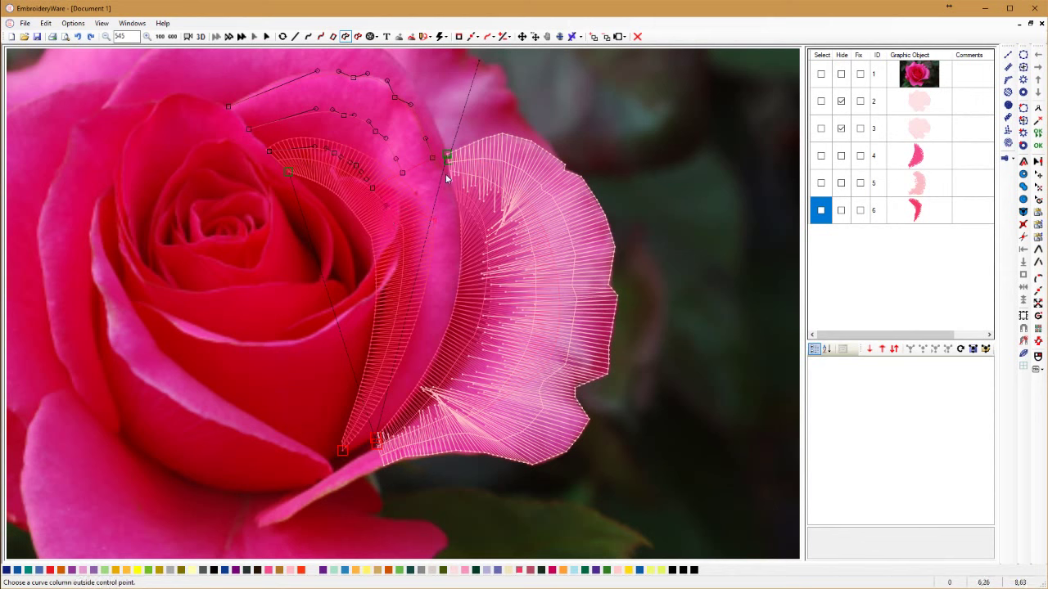
Carry the column down the petal's right edge and finish it at the pointed lower tip
{"action": "left_click", "coordinate": [445, 173]}
{"action": "right_click", "coordinate": [401, 228]}
{"action": "left_click", "coordinate": [455, 203]}
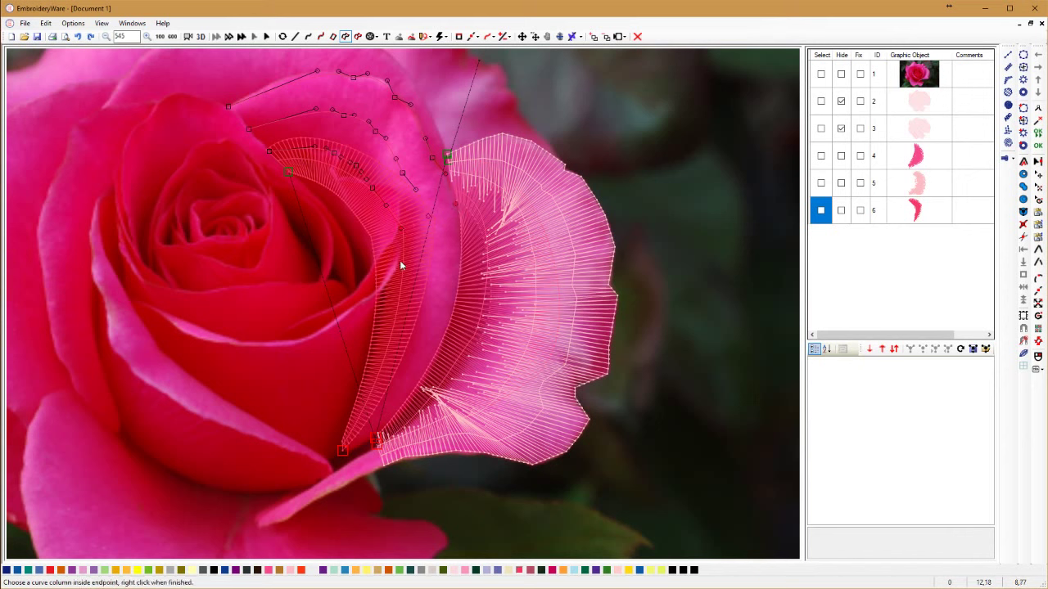
{"action": "left_click", "coordinate": [401, 261]}
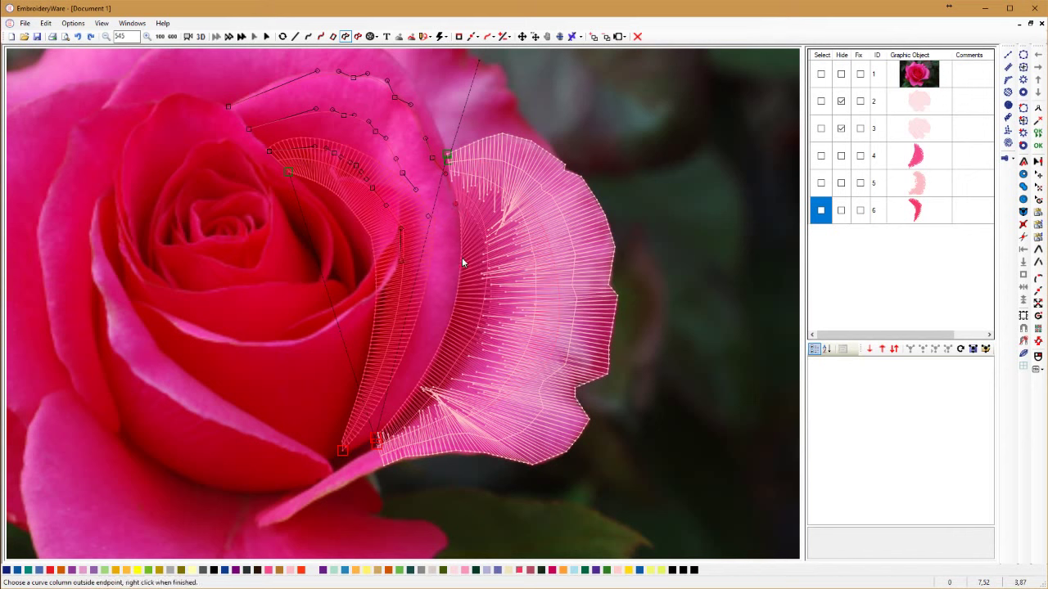
{"action": "left_click", "coordinate": [431, 258]}
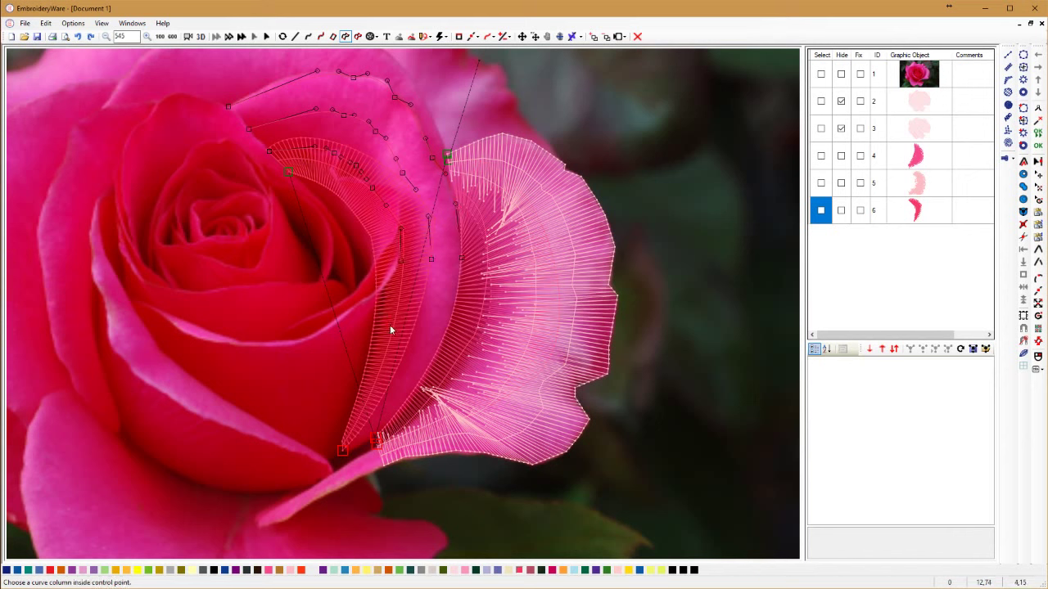
{"action": "left_click", "coordinate": [378, 365]}
{"action": "left_click", "coordinate": [413, 400]}
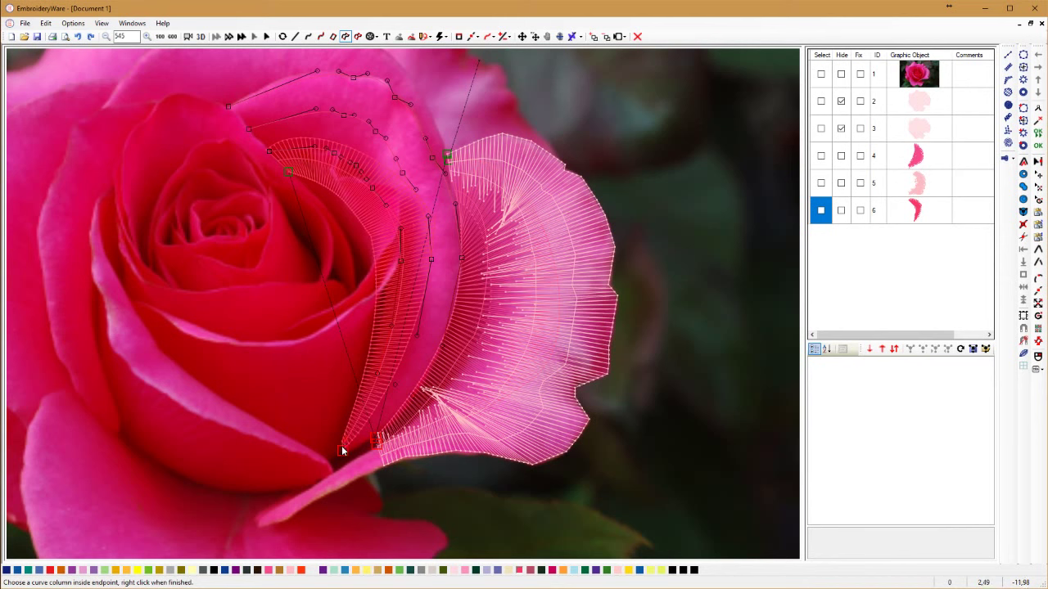
{"action": "left_click", "coordinate": [342, 448]}
{"action": "left_click", "coordinate": [346, 455]}
{"action": "right_click", "coordinate": [474, 292]}
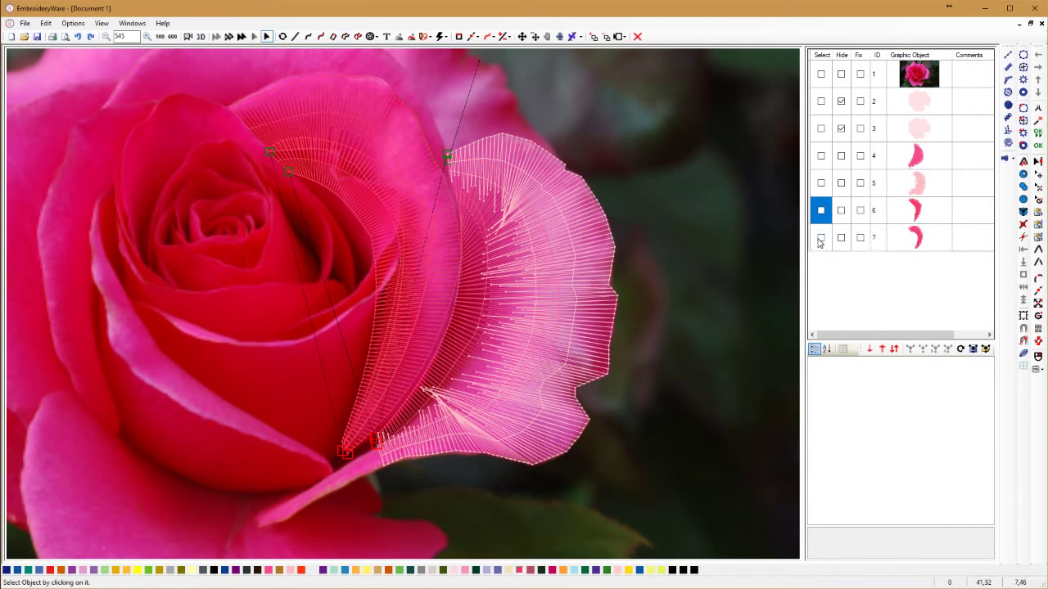
Recolor the wide inner-petal column light pink and move its upper outside control point slightly outward to fit the petal edge
{"action": "left_click", "coordinate": [821, 238]}
{"action": "left_click", "coordinate": [291, 572]}
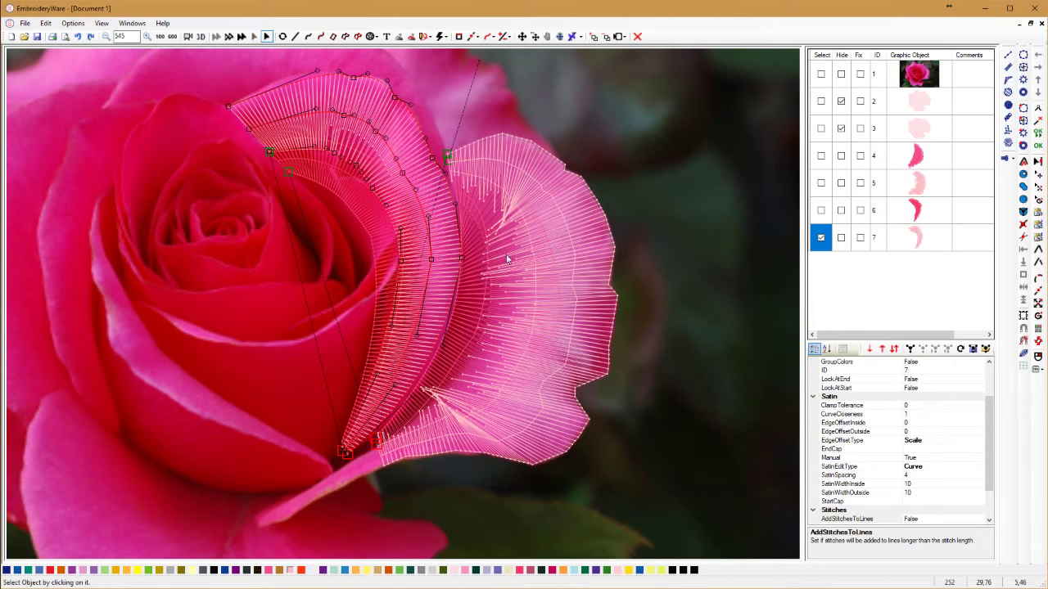
{"action": "double_click", "coordinate": [464, 191]}
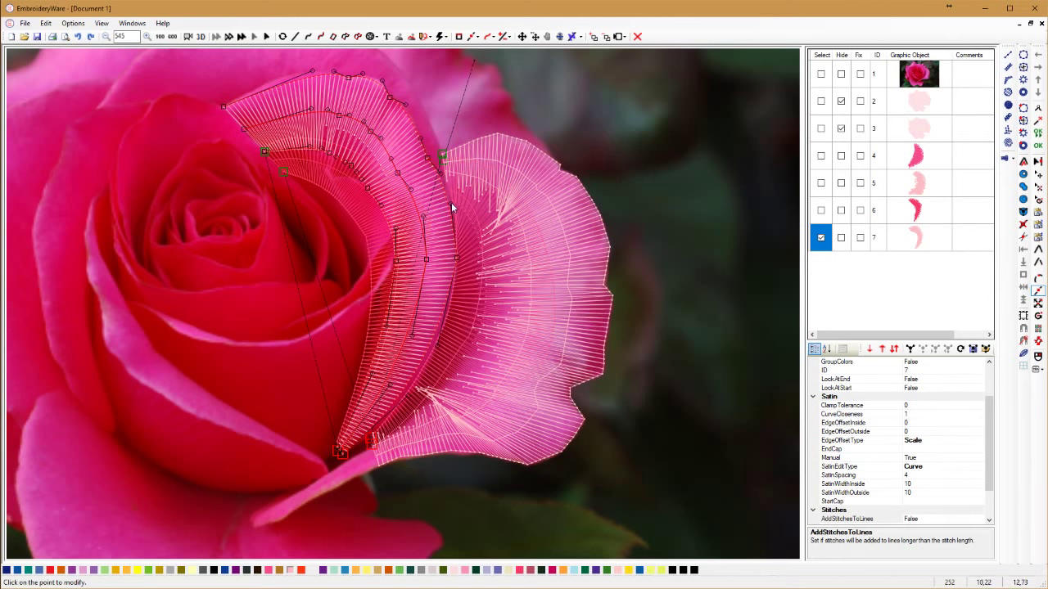
{"action": "left_click_drag", "start_coordinate": [451, 202], "coordinate": [456, 198]}
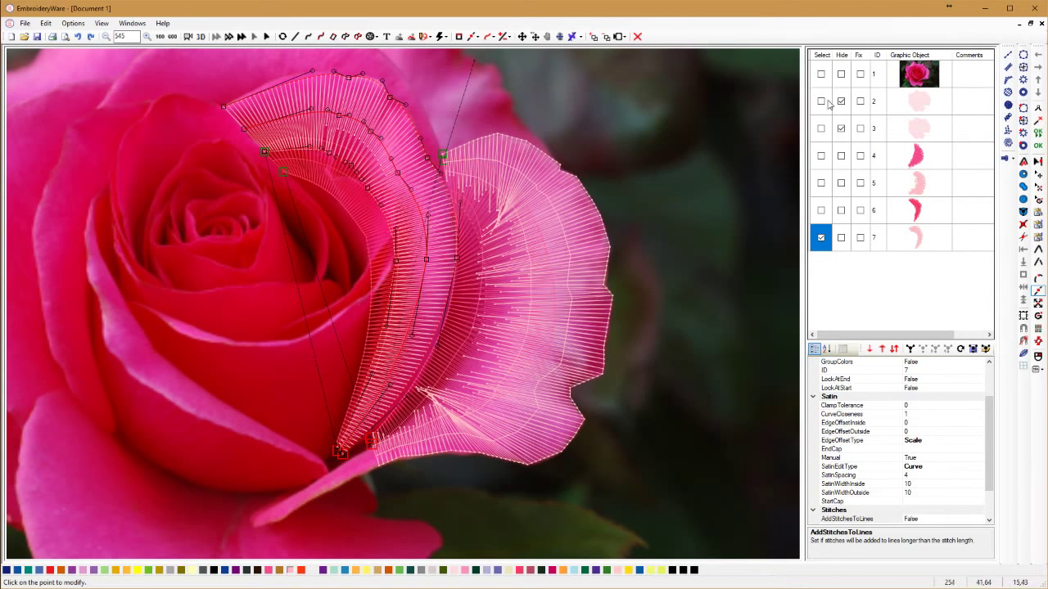
Hide the four petal columns one by one to examine the photo underneath, and show them all again
{"action": "left_click", "coordinate": [846, 239]}
{"action": "left_click", "coordinate": [846, 239]}
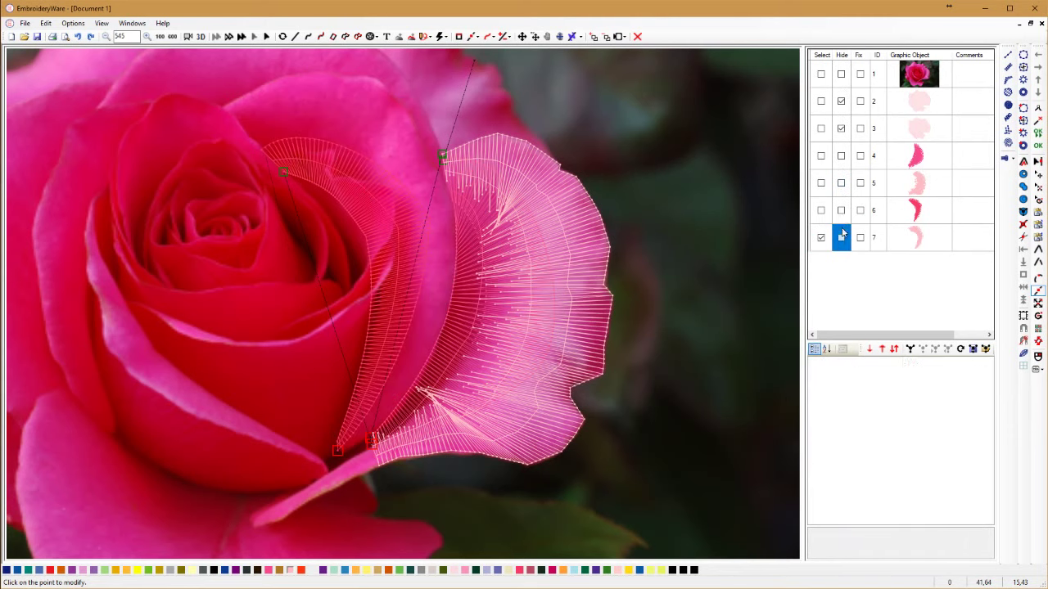
{"action": "left_click", "coordinate": [844, 213]}
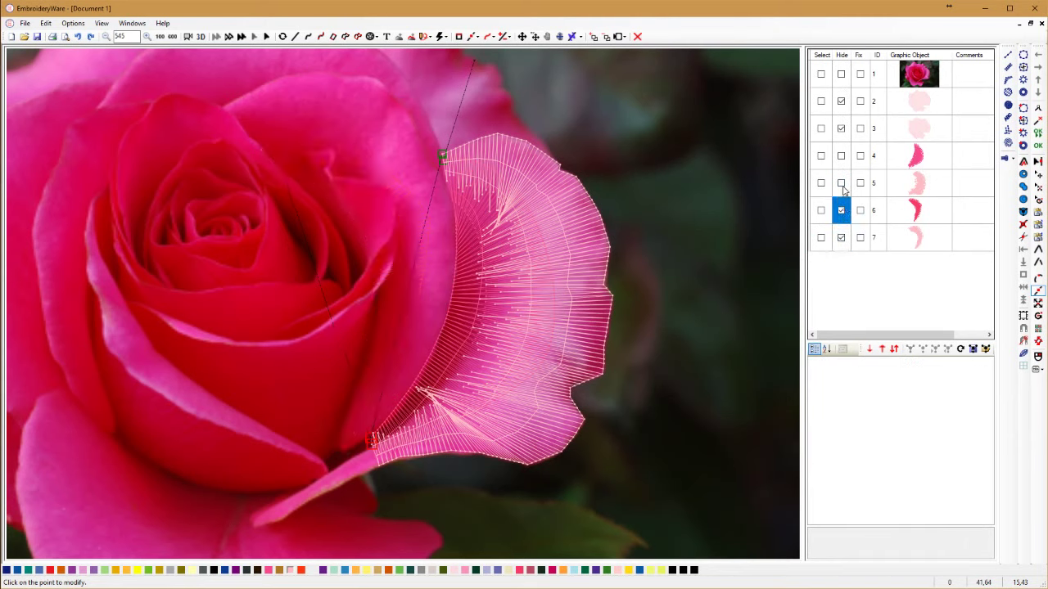
{"action": "left_click", "coordinate": [842, 185]}
{"action": "left_click", "coordinate": [841, 157]}
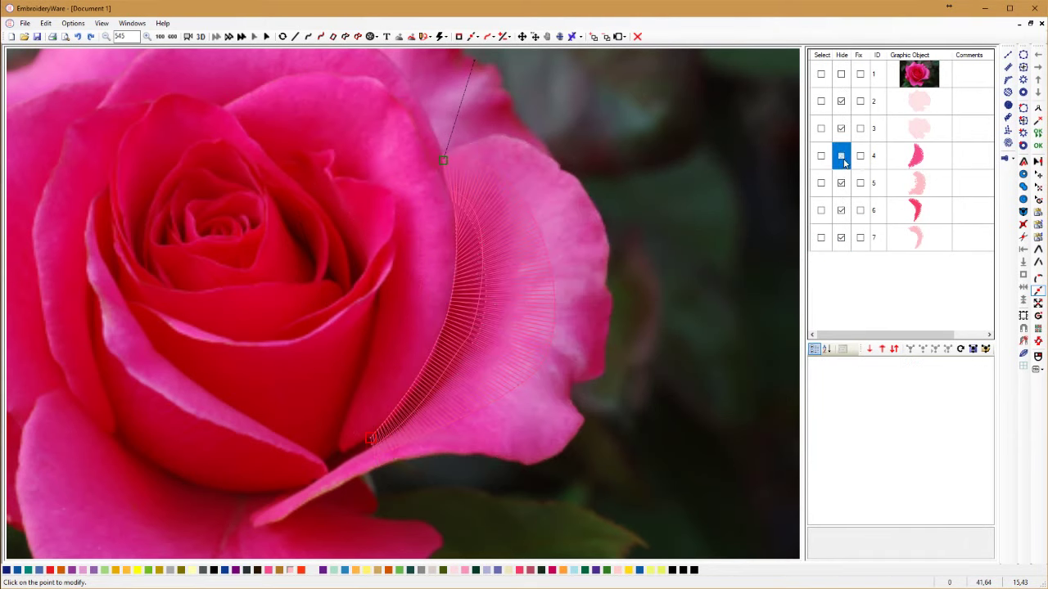
{"action": "left_click", "coordinate": [841, 156]}
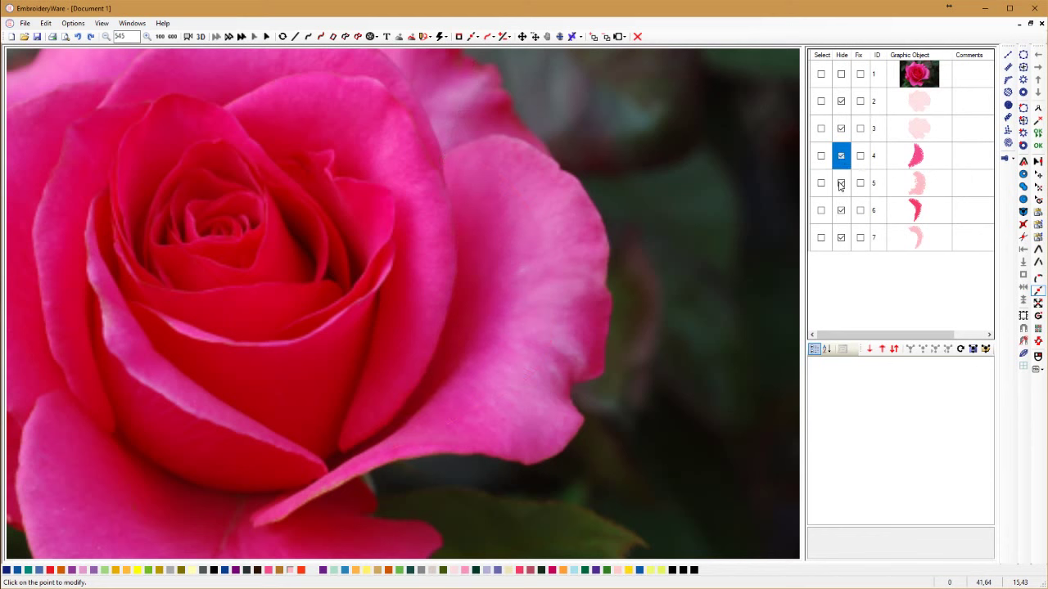
{"action": "left_click", "coordinate": [842, 183]}
{"action": "left_click", "coordinate": [844, 210]}
{"action": "left_click", "coordinate": [842, 238]}
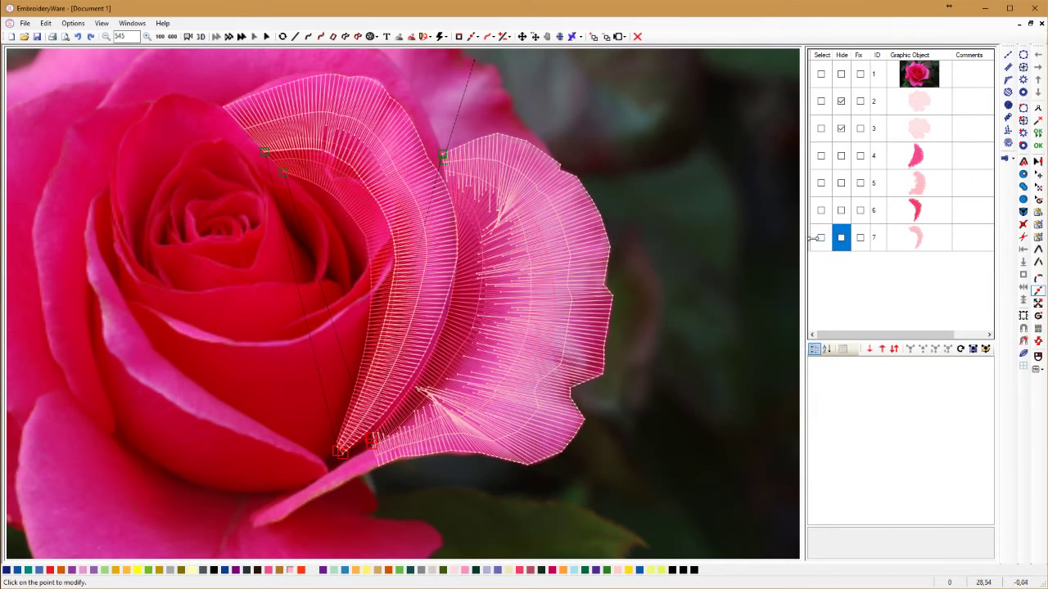
Reselect the light-pink inner-petal column and shift the control points of its right and lower outside curve outward to the petal edge
{"action": "key", "text": "Left"}
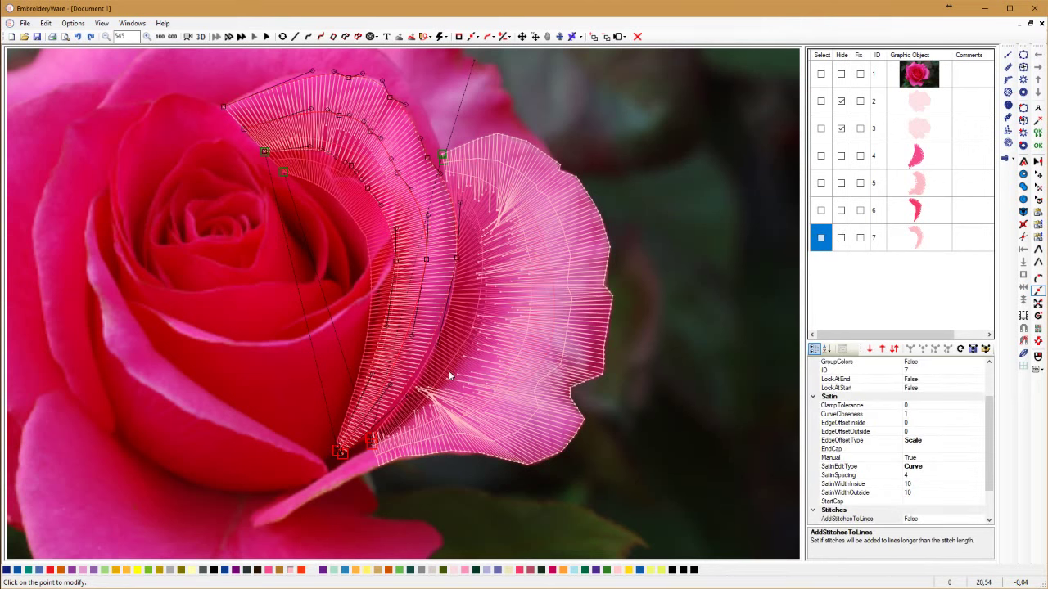
{"action": "scroll", "coordinate": [451, 375], "scroll_direction": "down", "scroll_amount": 1}
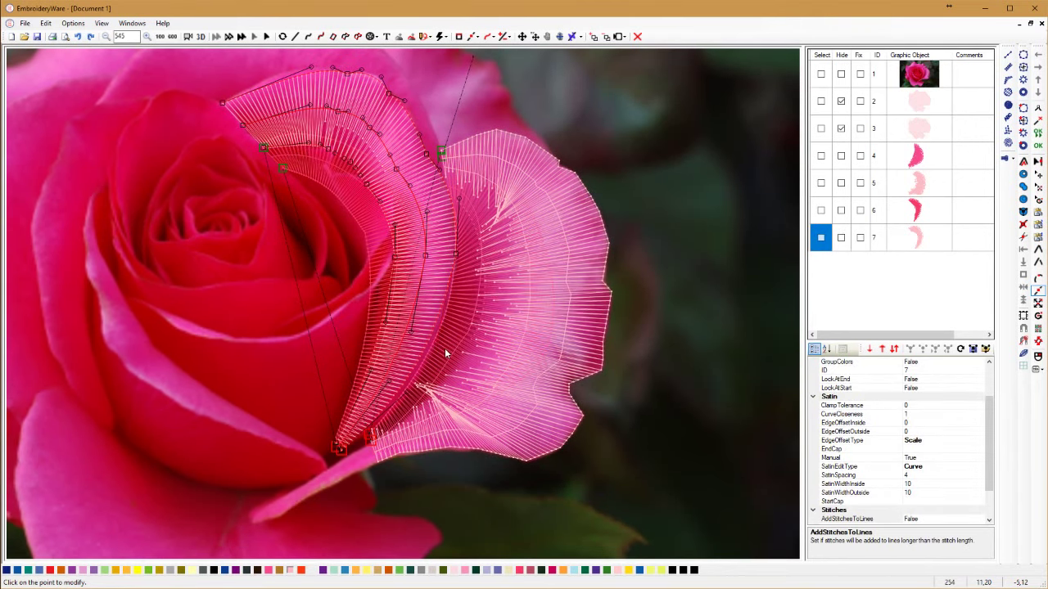
{"action": "left_click", "coordinate": [442, 351]}
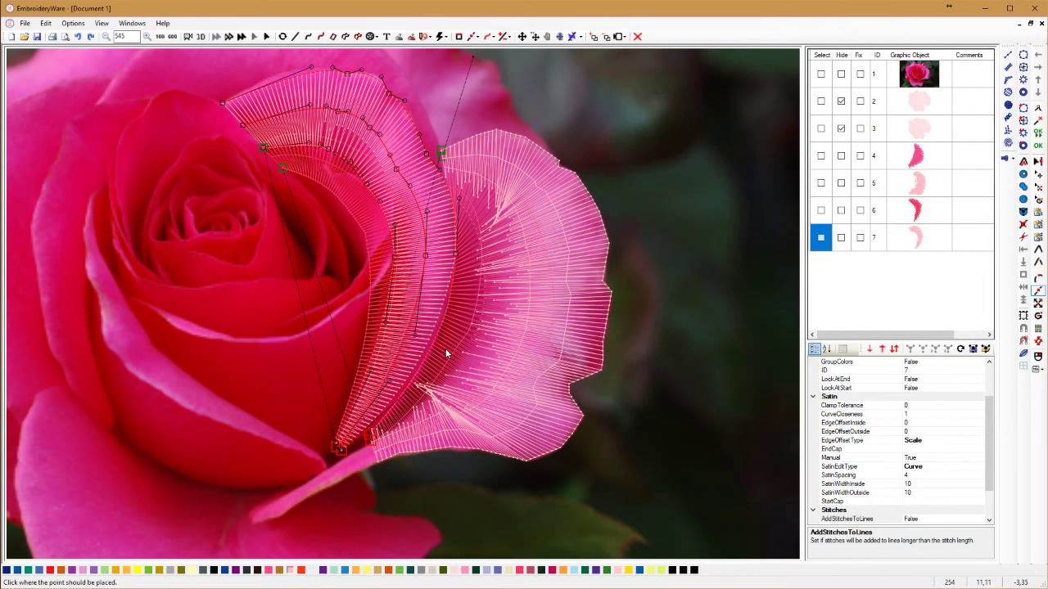
{"action": "left_click", "coordinate": [454, 354]}
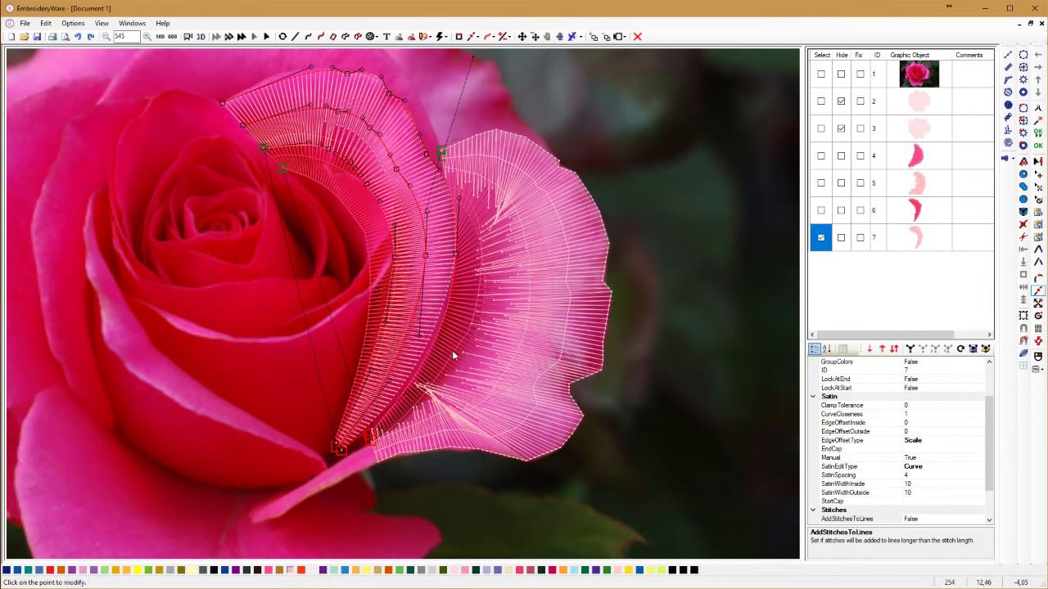
{"action": "left_click", "coordinate": [407, 418]}
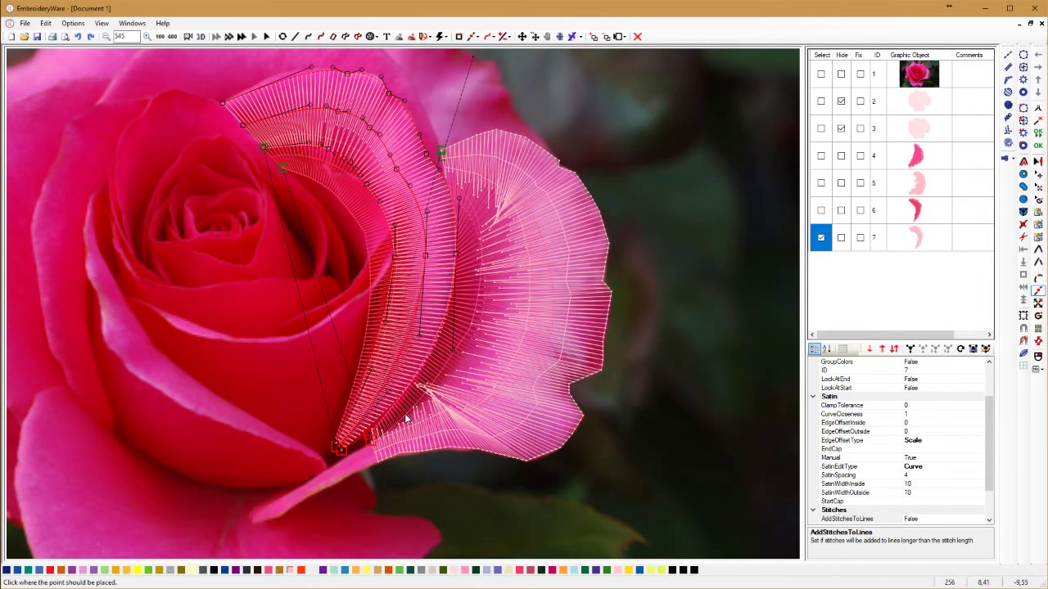
{"action": "left_click", "coordinate": [405, 419]}
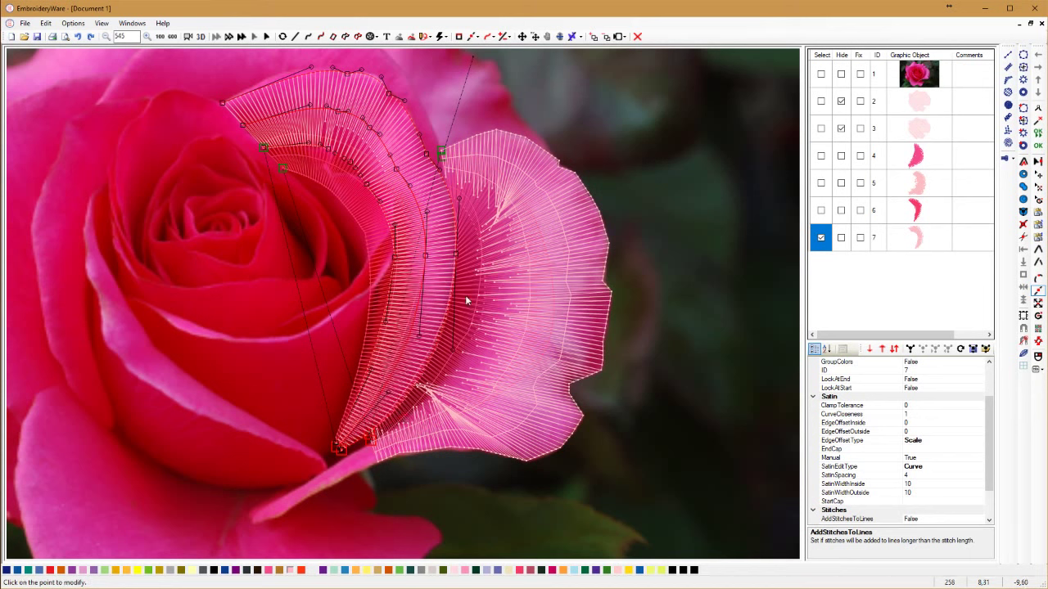
{"action": "left_click", "coordinate": [462, 195]}
Try a satin spacing of 5 on the light-pink inner-petal column, and settle on 4
{"action": "left_click", "coordinate": [927, 475]}
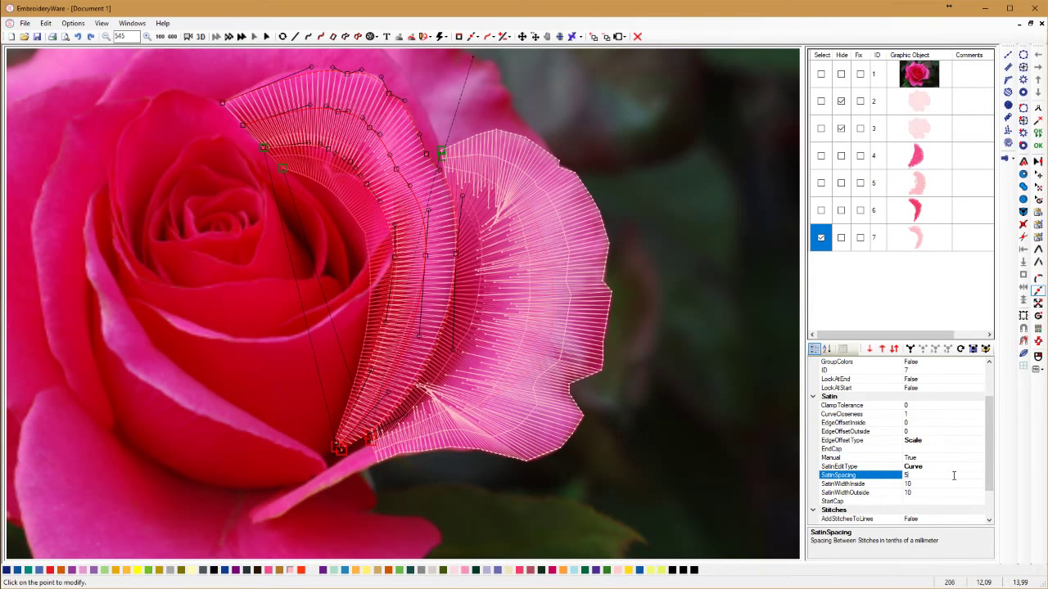
{"action": "key", "text": "Return"}
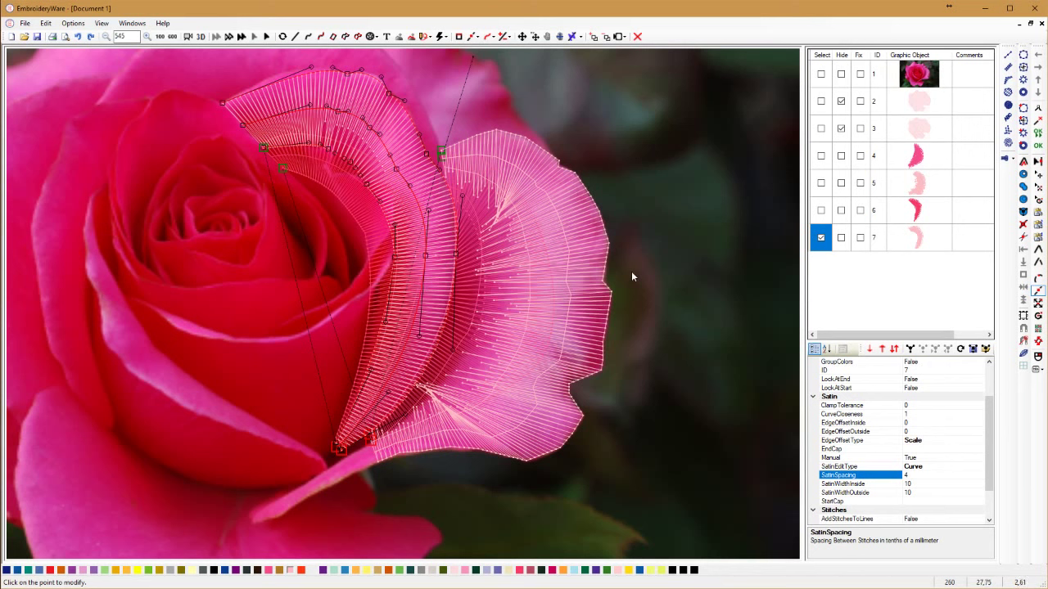
Set the edge offset type of the selected light-pink inner-petal column to Random
{"action": "scroll", "coordinate": [989, 413], "scroll_direction": "up", "scroll_amount": 1}
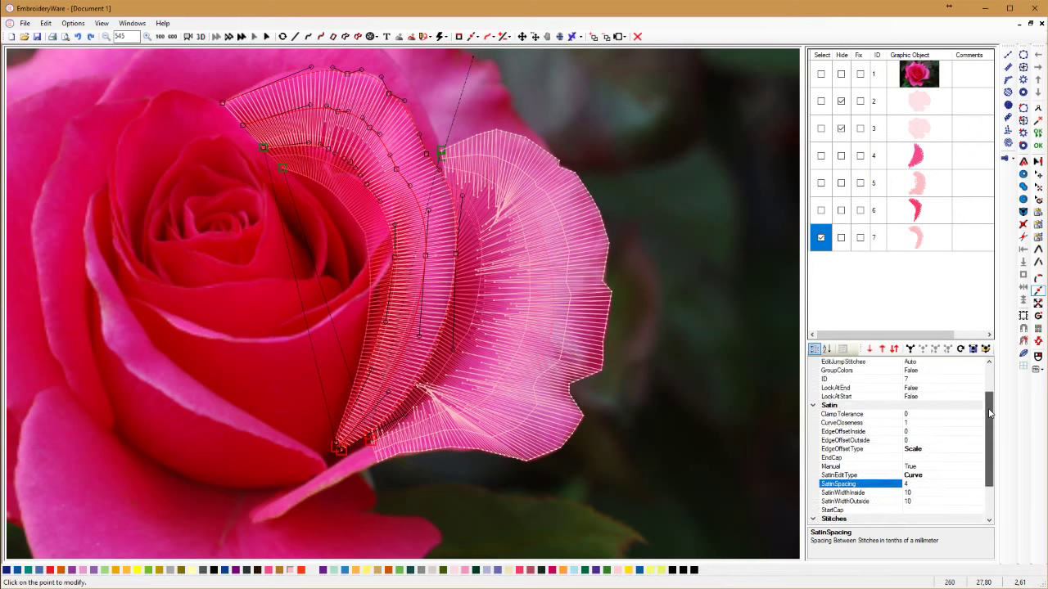
{"action": "scroll", "coordinate": [989, 413], "scroll_direction": "up", "scroll_amount": 2}
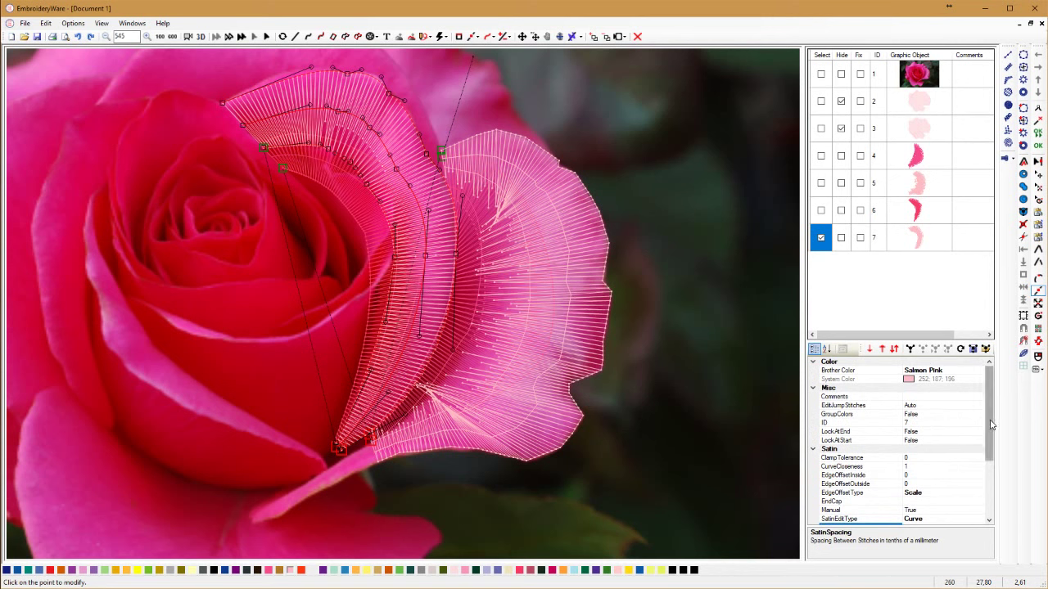
{"action": "scroll", "coordinate": [991, 424], "scroll_direction": "down", "scroll_amount": 3}
{"action": "key", "text": "Up"}
{"action": "key", "text": "Up"}
{"action": "key", "text": "Up"}
{"action": "key", "text": "Up"}
{"action": "key", "text": "Up"}
{"action": "key", "text": "Down"}
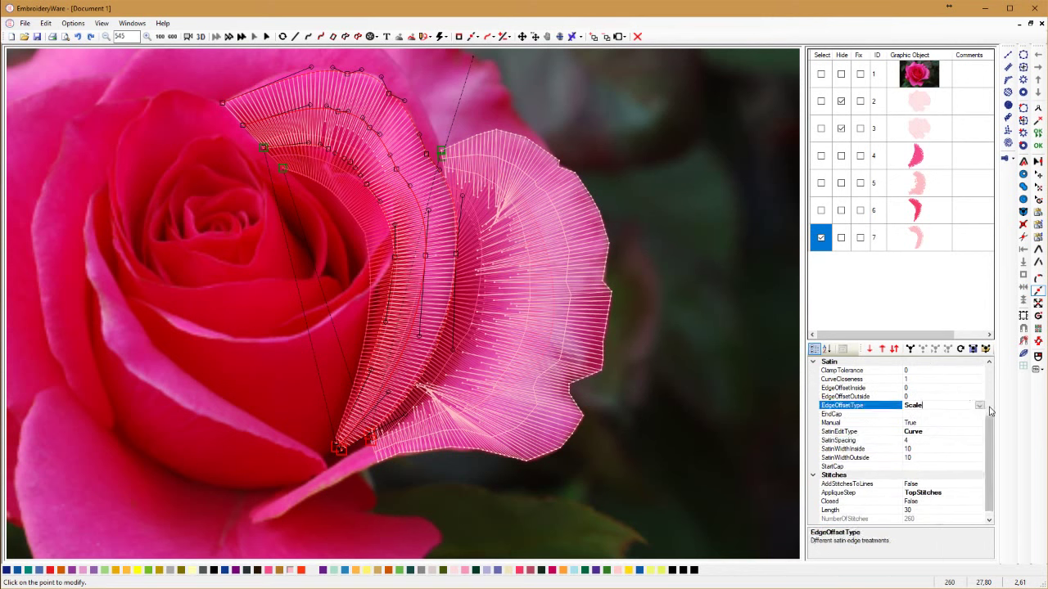
{"action": "left_click", "coordinate": [980, 406]}
{"action": "left_click", "coordinate": [927, 451]}
Try an outside edge offset of 0,3 on the light-pink inner-petal column, and set it back to 0
{"action": "left_click", "coordinate": [916, 396]}
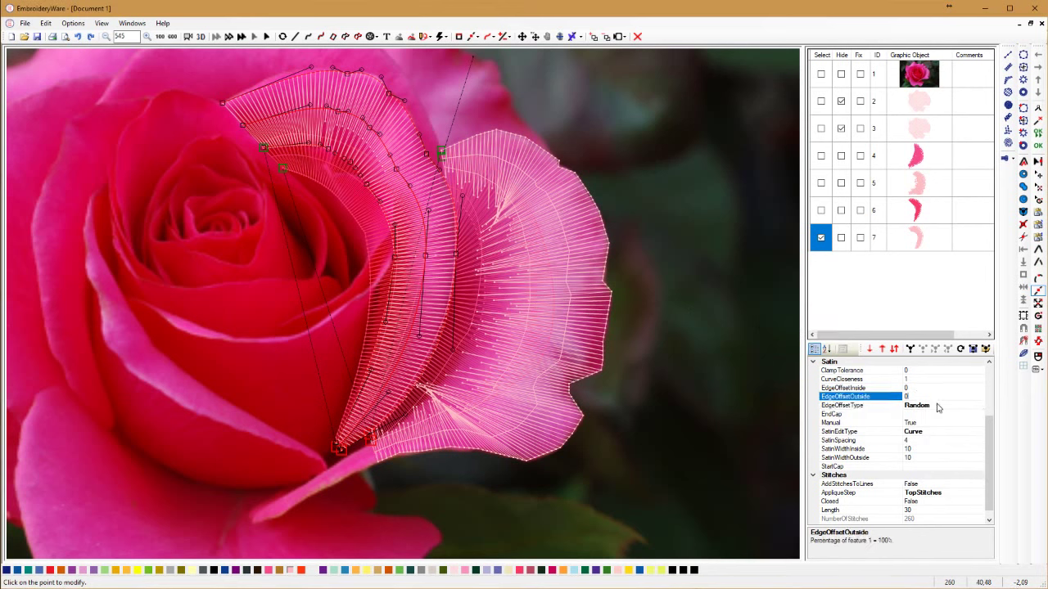
{"action": "type", "text": "0.3"}
{"action": "key", "text": "Return"}
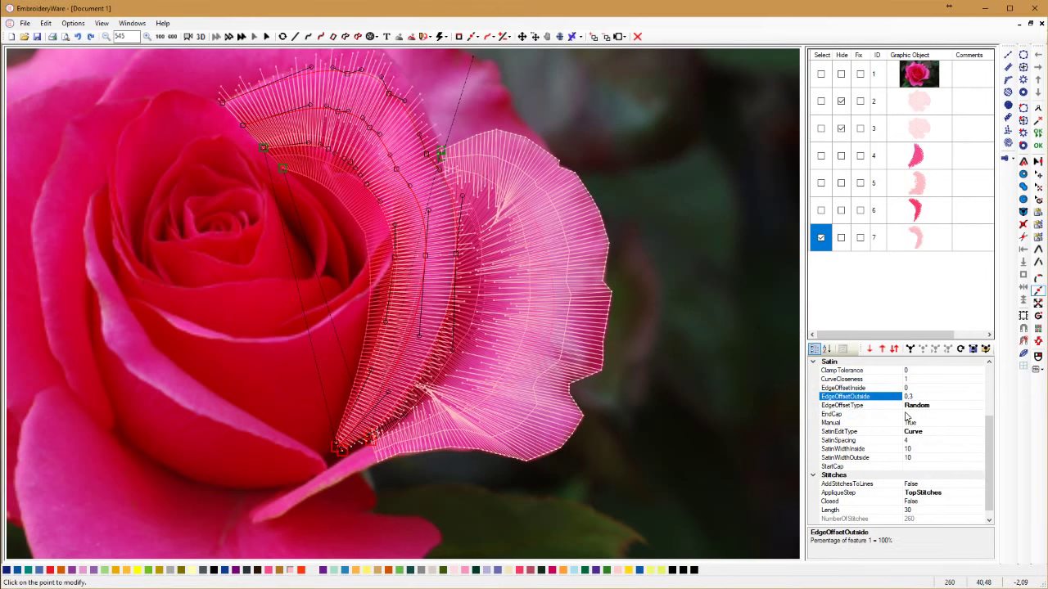
{"action": "left_click", "coordinate": [927, 397]}
{"action": "type", "text": "0"}
{"action": "key", "text": "Return"}
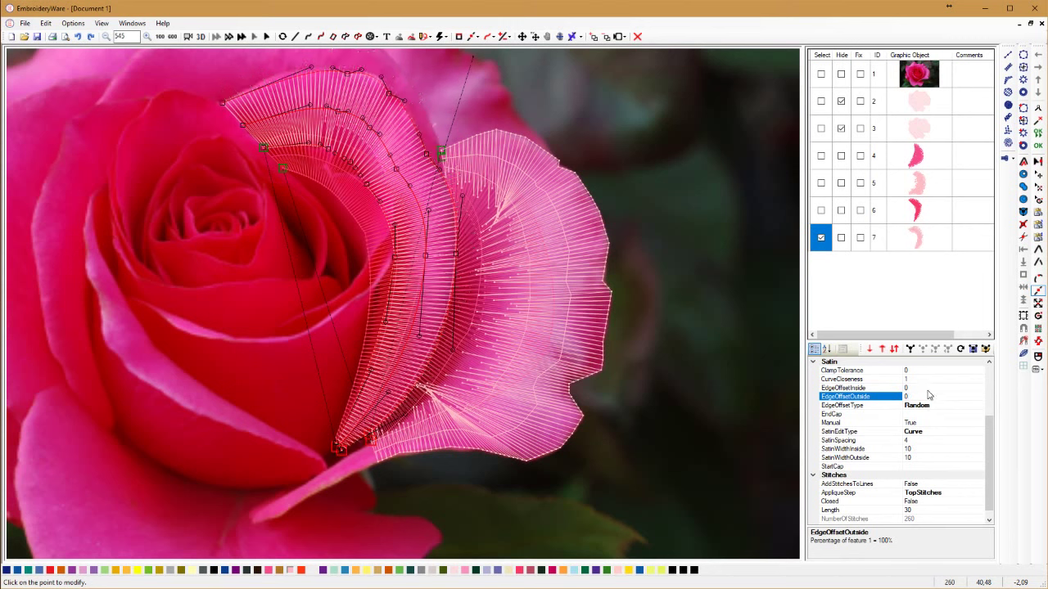
Try an inside edge offset of 0,5 on the light-pink inner-petal column, and settle on 0,3
{"action": "key", "text": "Up"}
{"action": "type", "text": "0,5"}
{"action": "key", "text": "Return"}
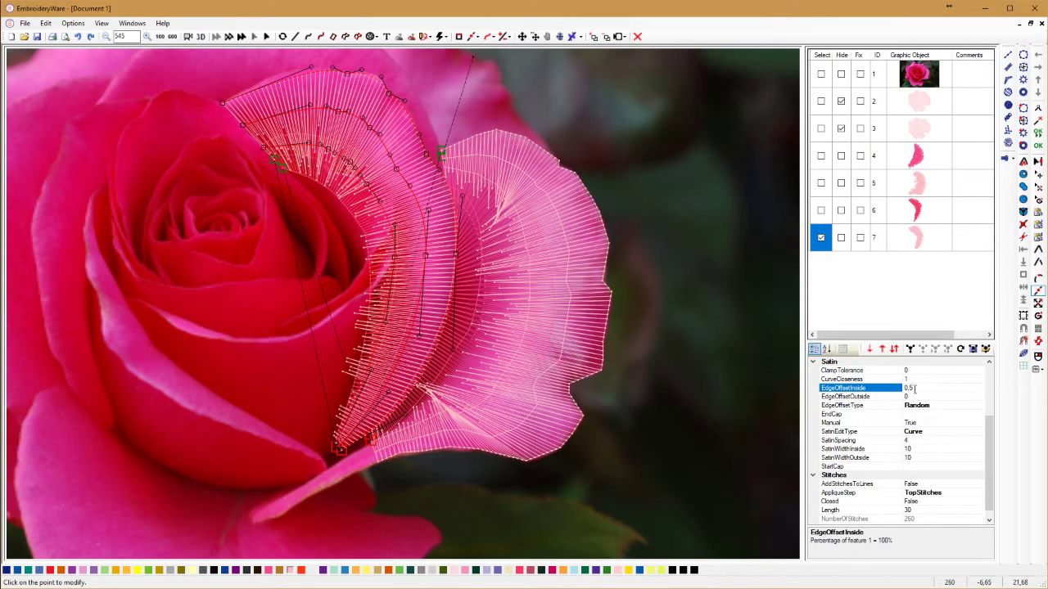
{"action": "key", "text": "BackSpace"}
{"action": "type", "text": "3"}
{"action": "key", "text": "Return"}
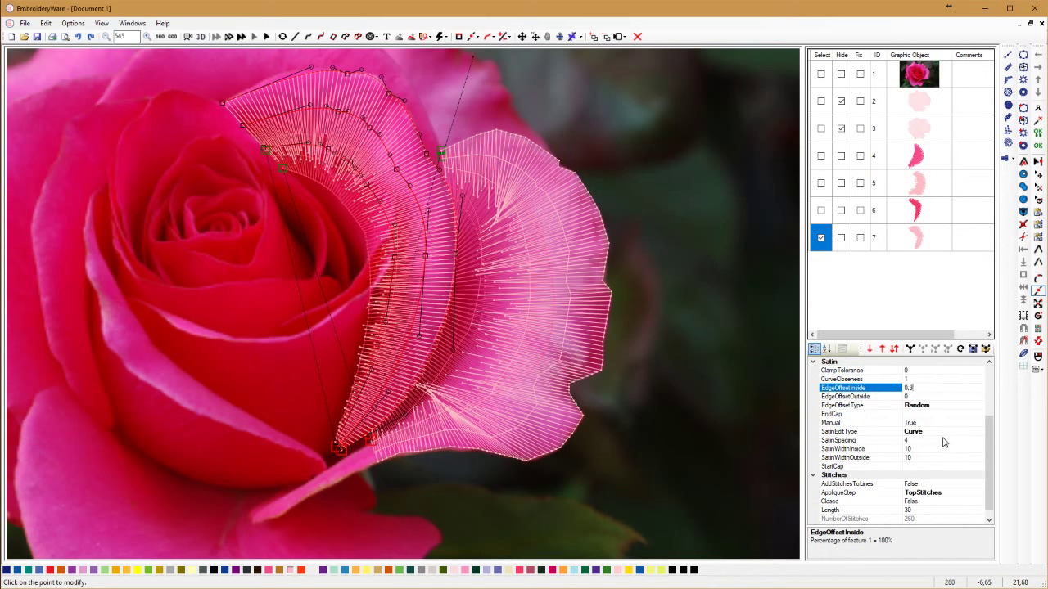
Preview the rose's stitches in 3D, both close up and with the whole photo area in view
{"action": "left_click", "coordinate": [201, 36]}
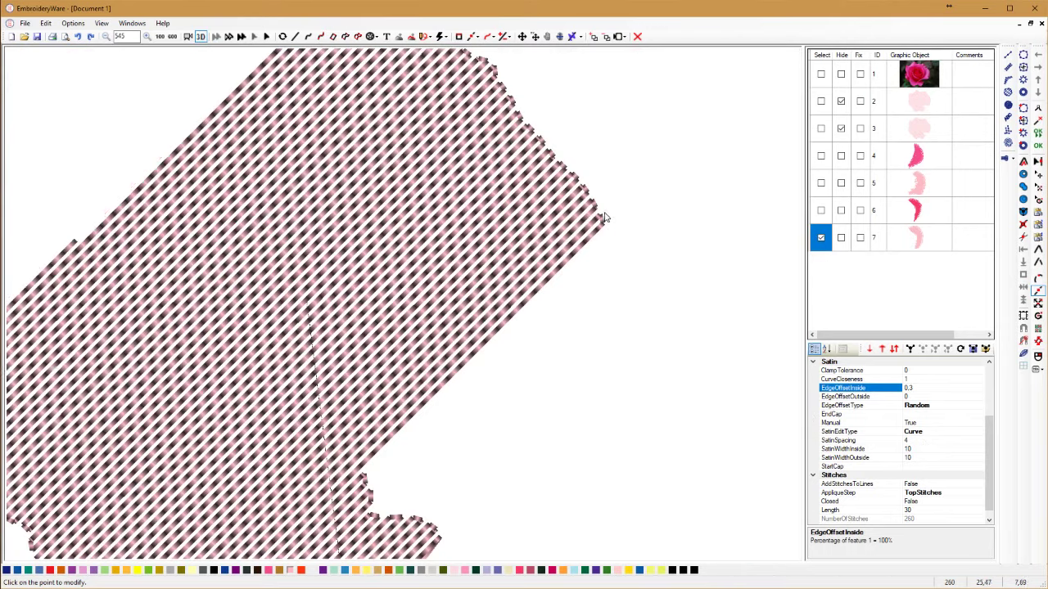
{"action": "key", "text": "Escape"}
{"action": "scroll", "coordinate": [445, 286], "scroll_direction": "down", "scroll_amount": 3}
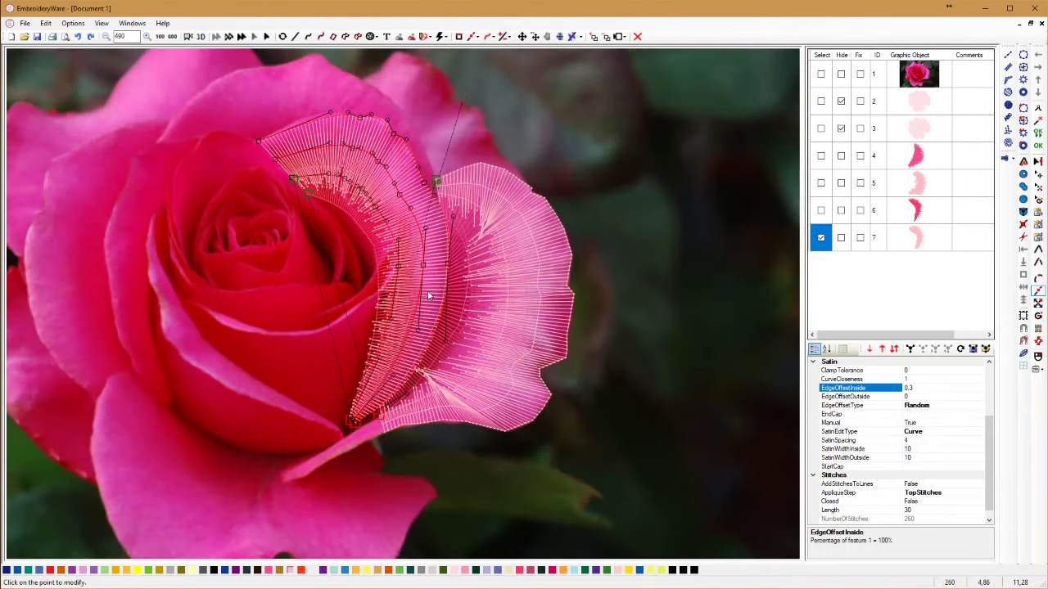
{"action": "scroll", "coordinate": [446, 291], "scroll_direction": "down", "scroll_amount": 3}
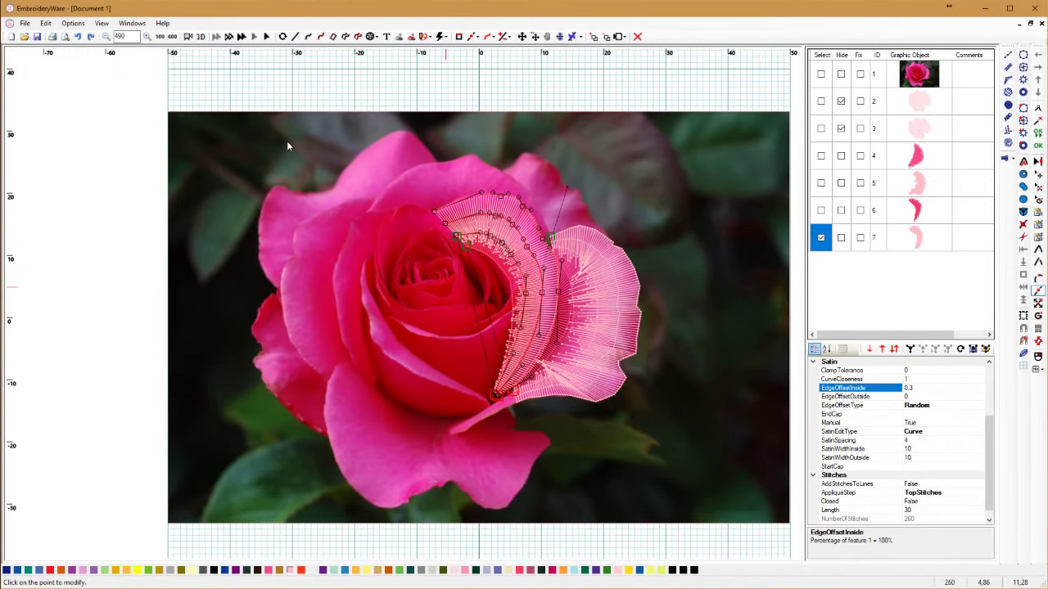
{"action": "left_click", "coordinate": [200, 36]}
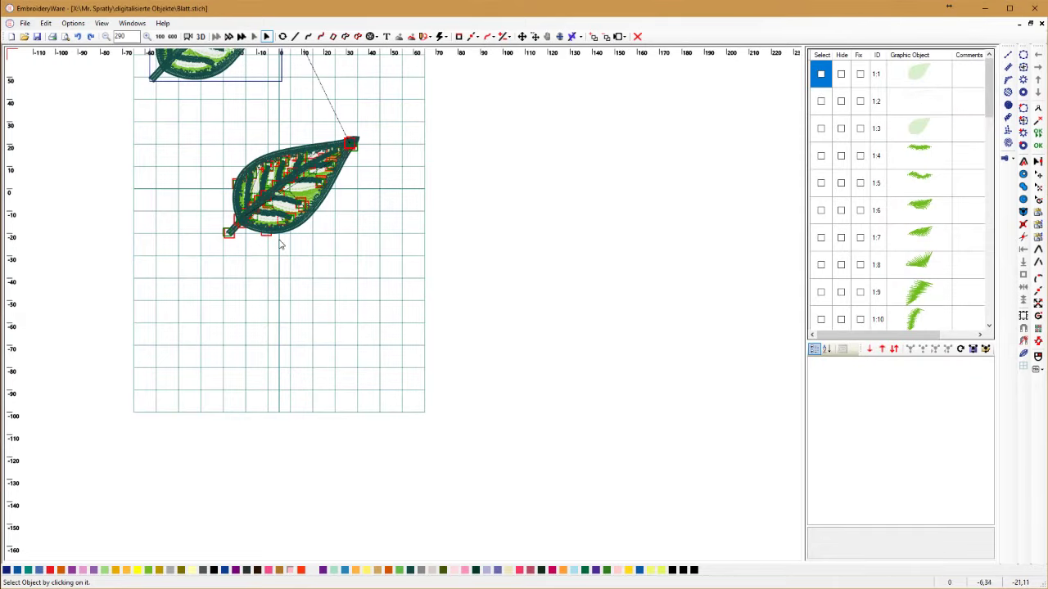
Examine the vein, shading and outline columns of the lower leaf in Blatt.stich close up
{"action": "scroll", "coordinate": [339, 315], "scroll_direction": "up", "scroll_amount": 2}
{"action": "scroll", "coordinate": [339, 305], "scroll_direction": "up", "scroll_amount": 3}
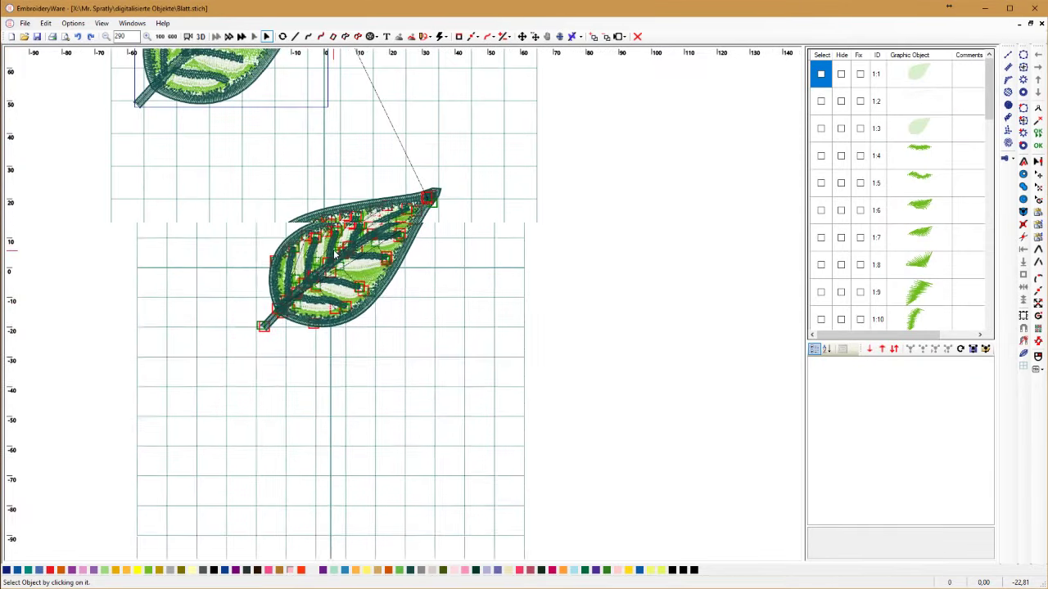
{"action": "scroll", "coordinate": [481, 378], "scroll_direction": "up", "scroll_amount": 1}
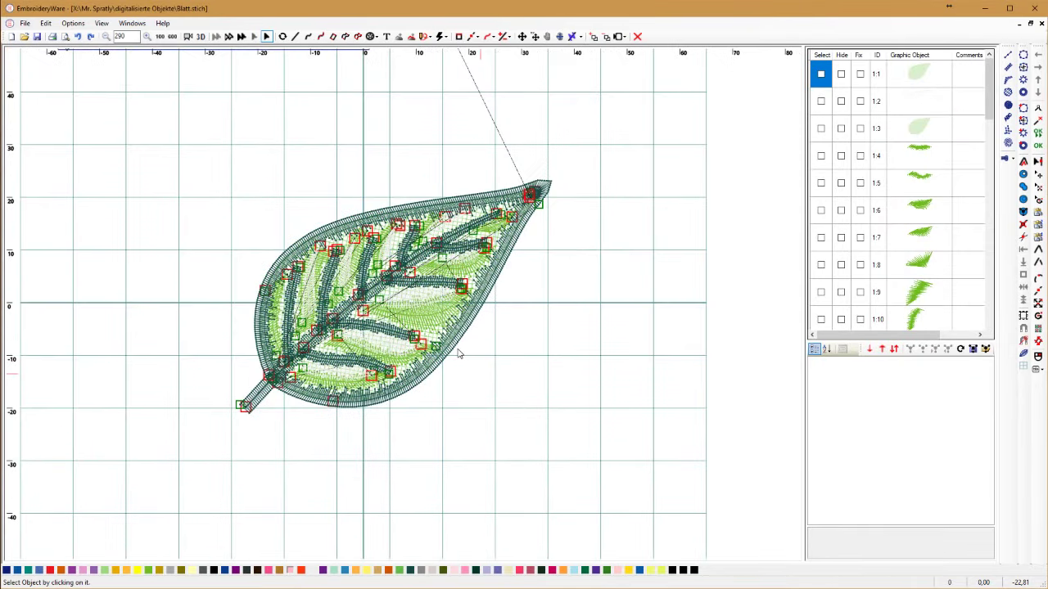
{"action": "scroll", "coordinate": [461, 362], "scroll_direction": "up", "scroll_amount": 3}
{"action": "scroll", "coordinate": [473, 418], "scroll_direction": "up", "scroll_amount": 4}
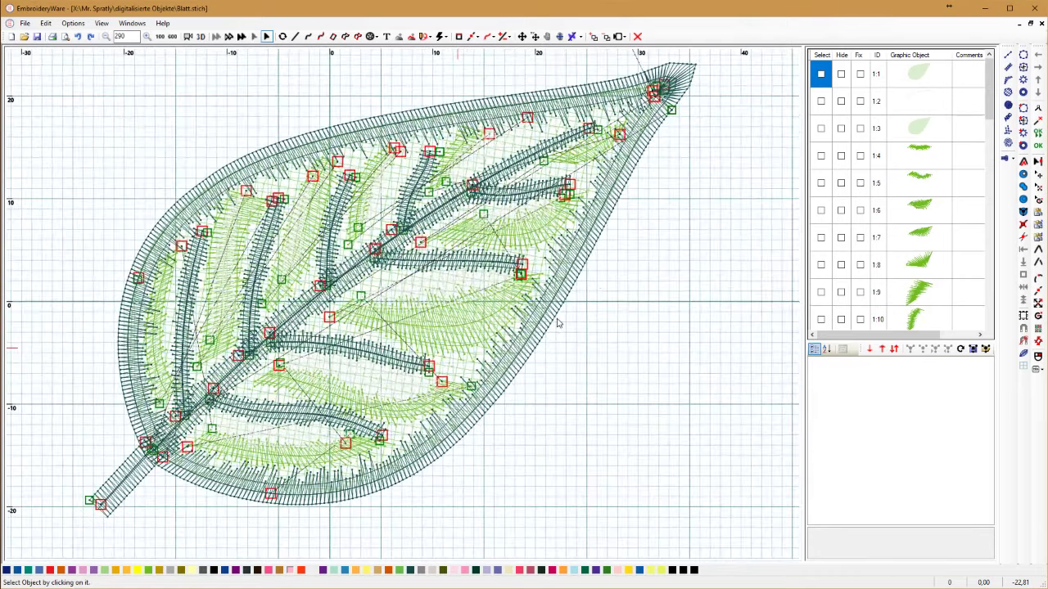